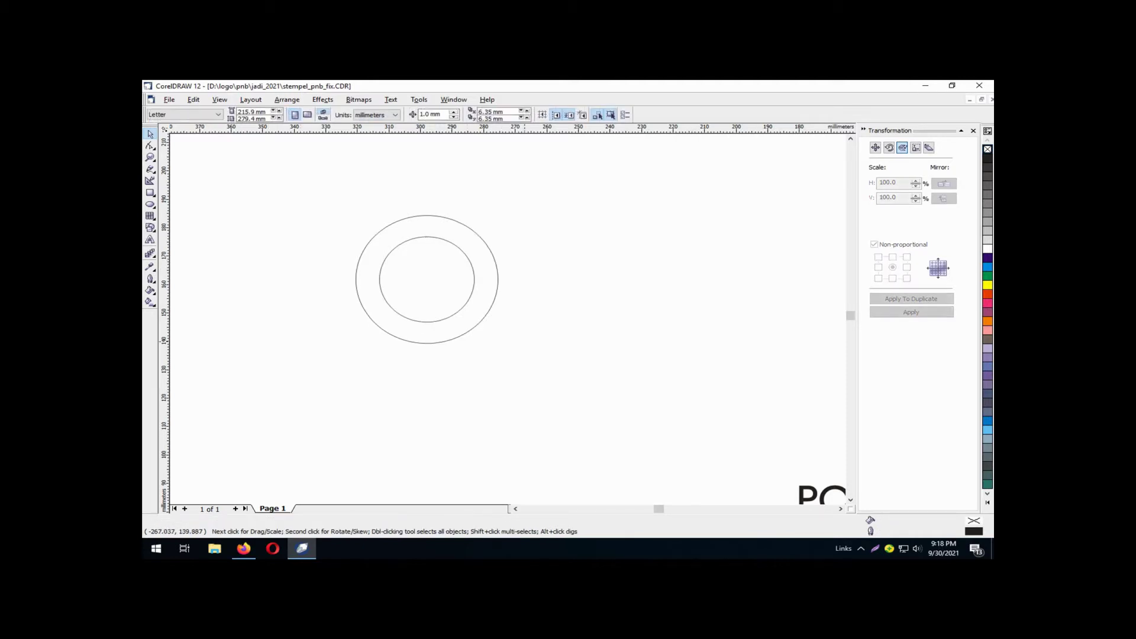
Delete the POLITEKNIK NEGERI BALI lettering below the logo
scroll(525, 341, down, 2)
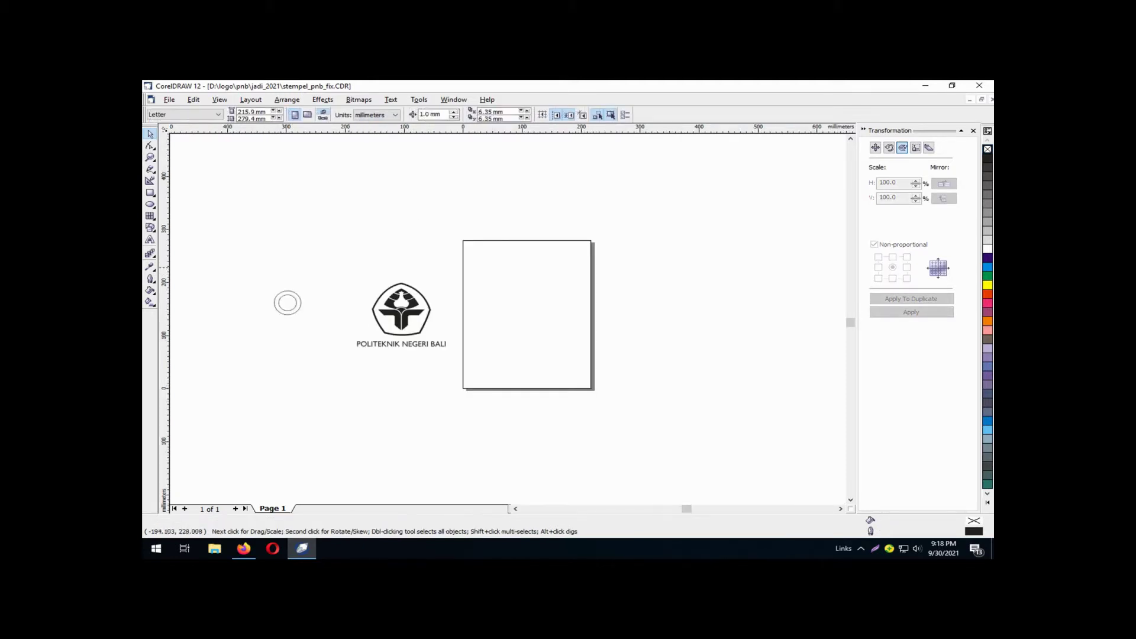
click(370, 344)
key(Delete)
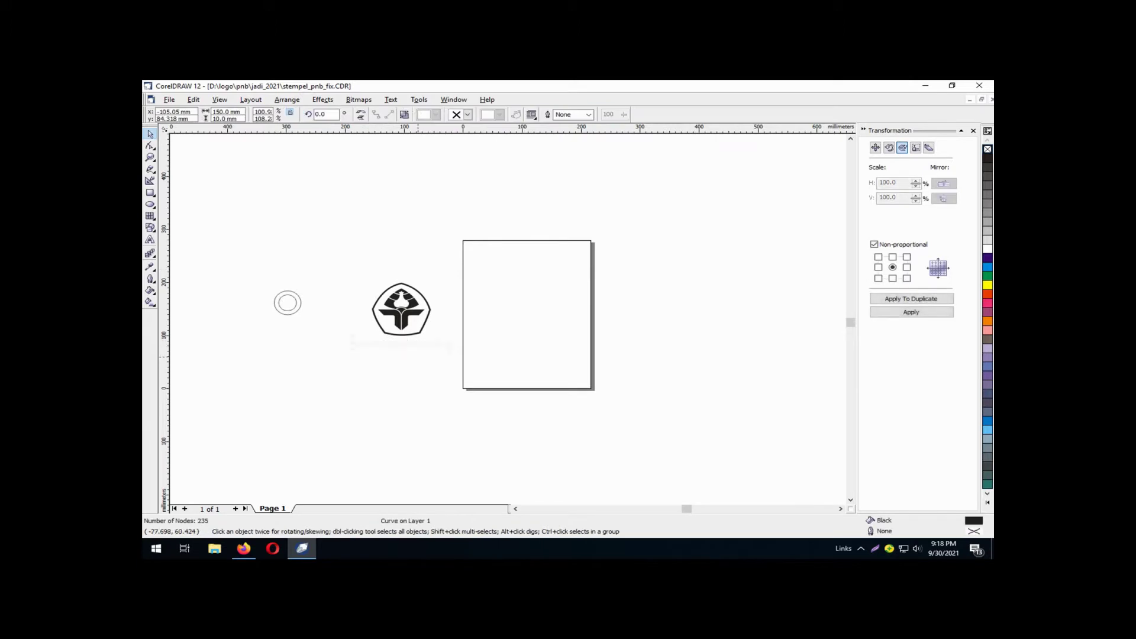
Group all the parts of the black emblem into one object
drag(362, 270, 451, 353)
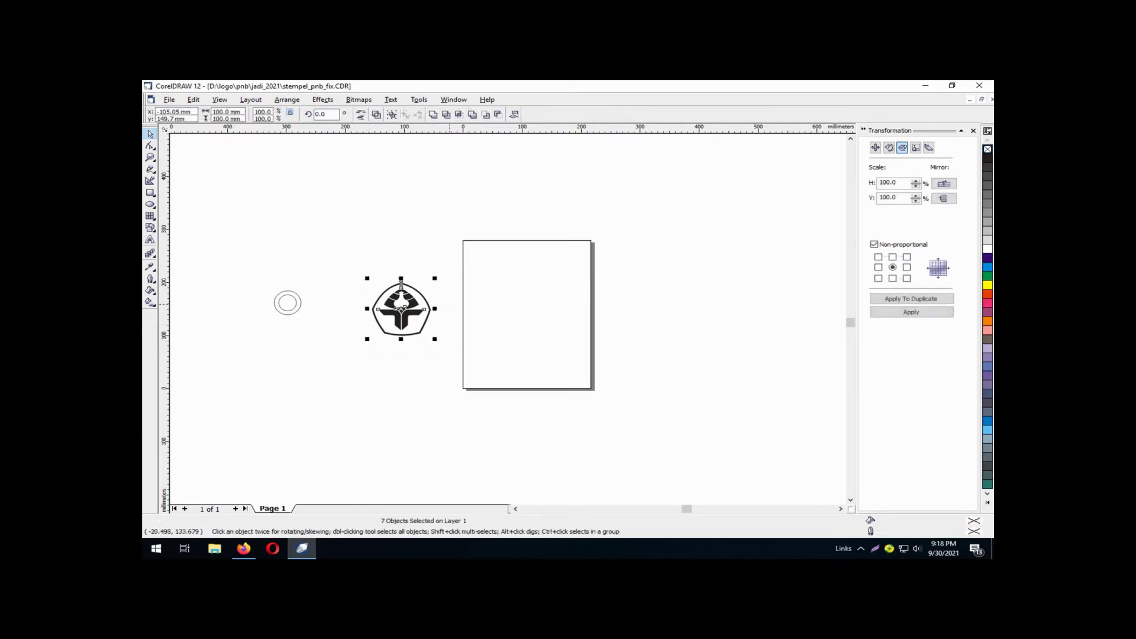
click(287, 99)
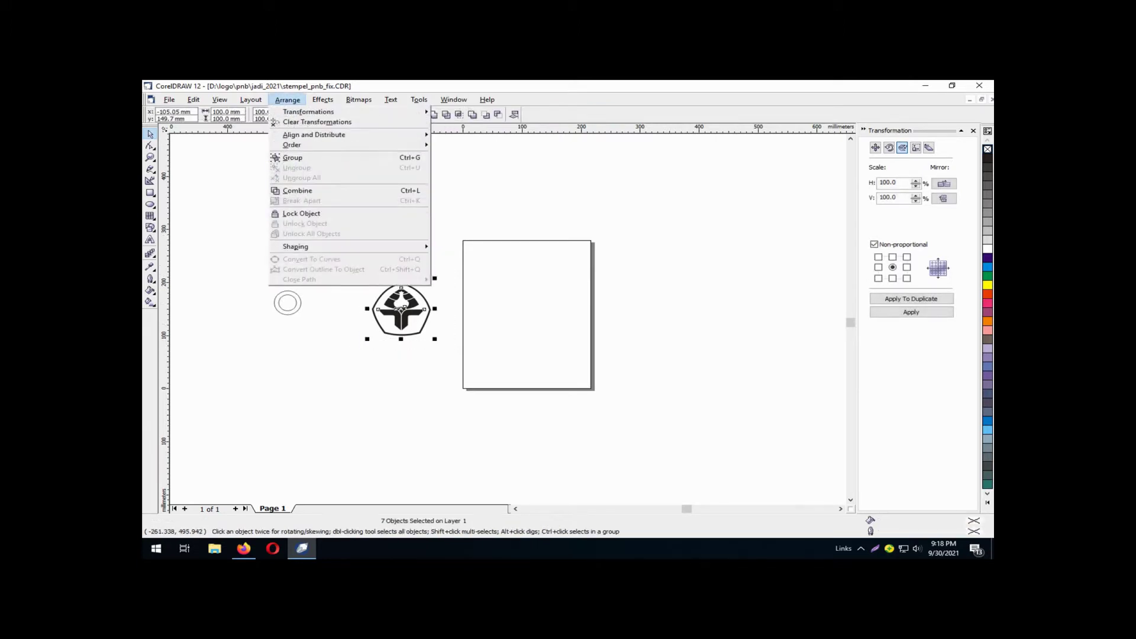
click(292, 157)
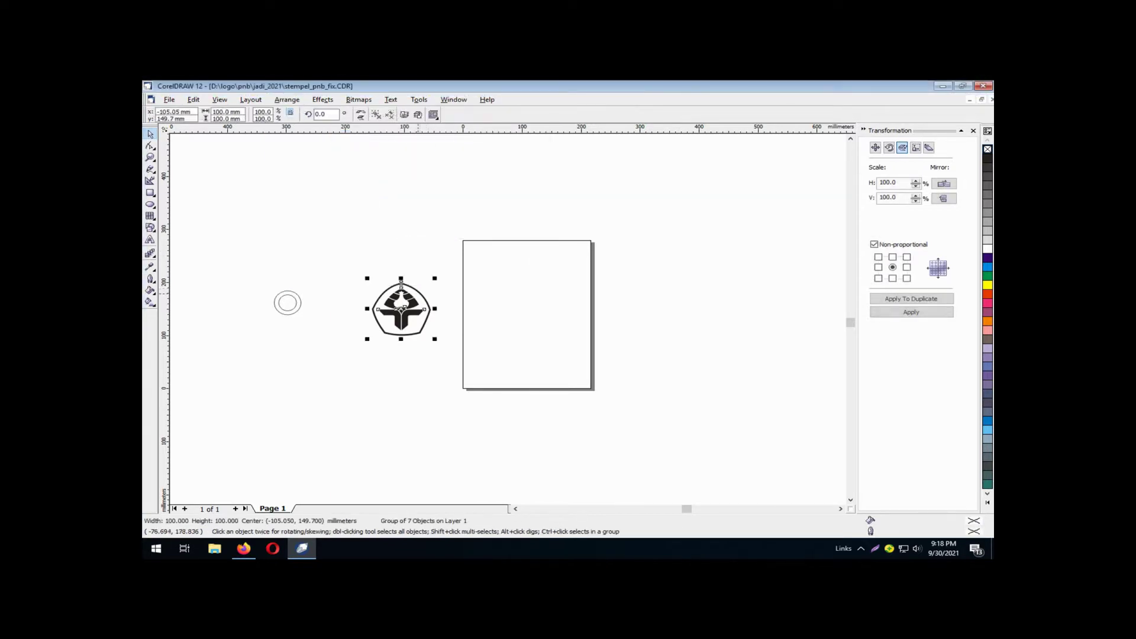
Scale the grouped emblem down to about 15.6 mm and place it near the centre of the inner circle
drag(434, 278, 309, 320)
key(Escape)
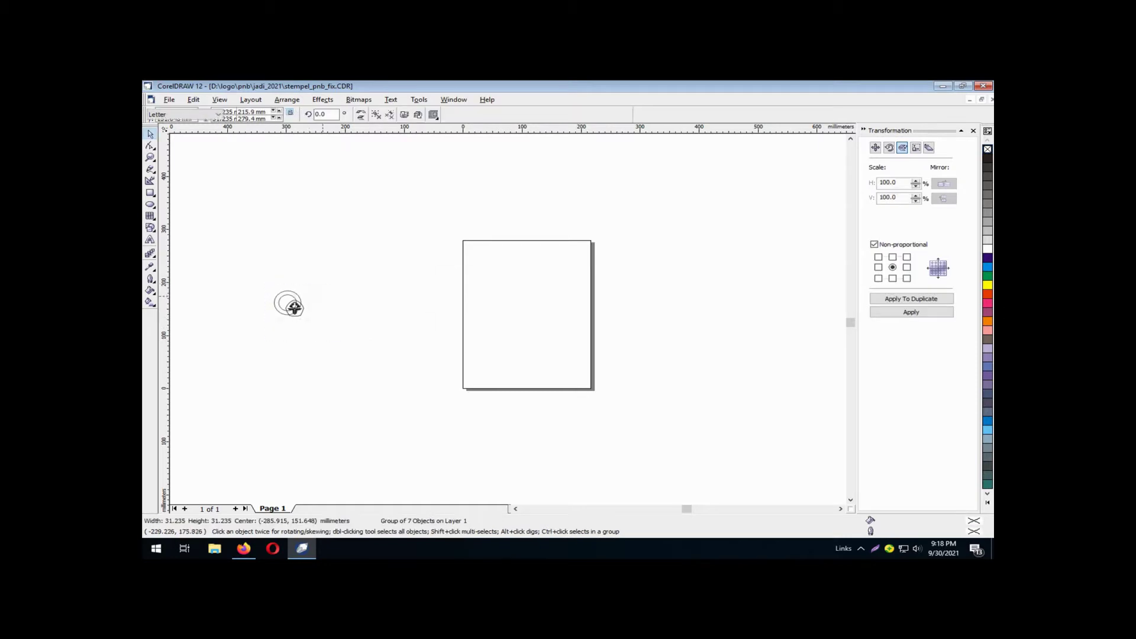
click(271, 284)
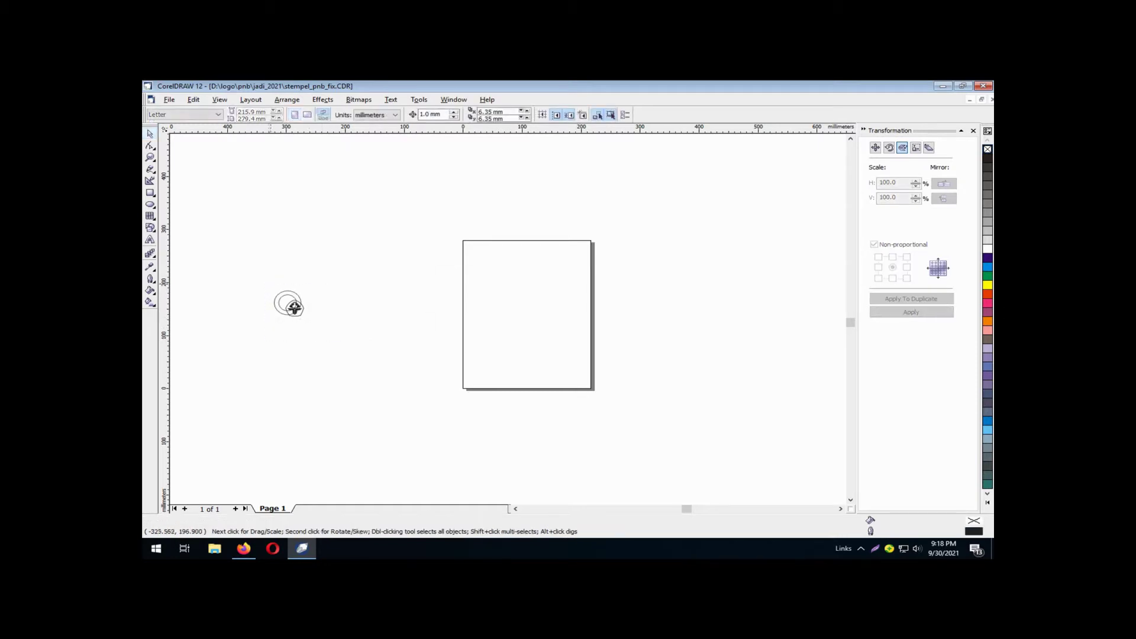
key(F2)
drag(268, 282, 340, 340)
click(509, 301)
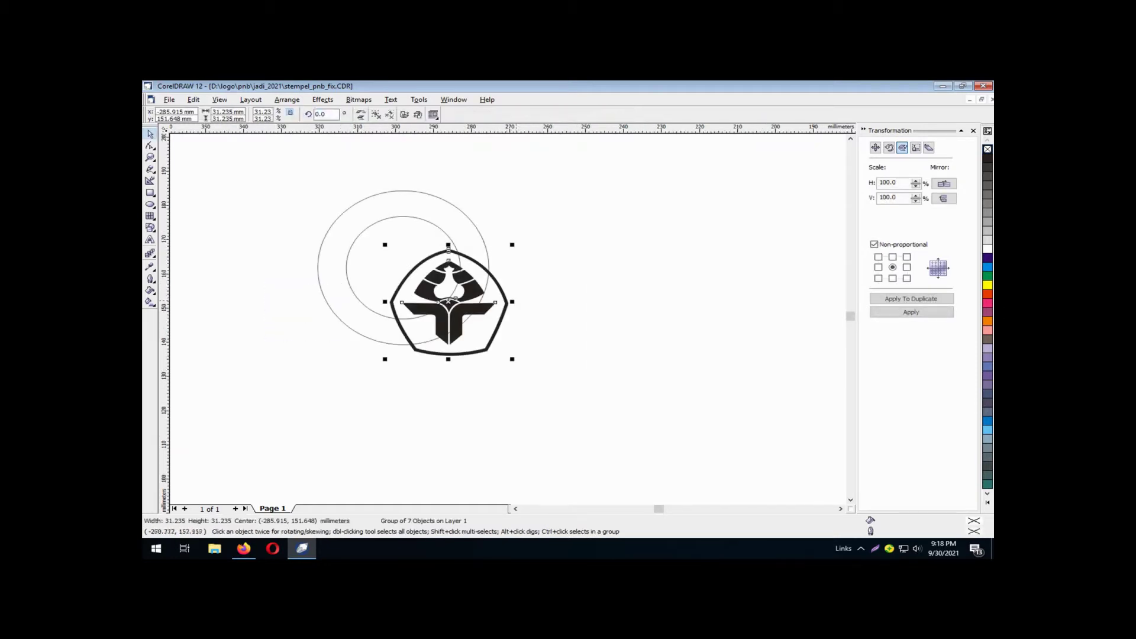
drag(512, 245, 415, 252)
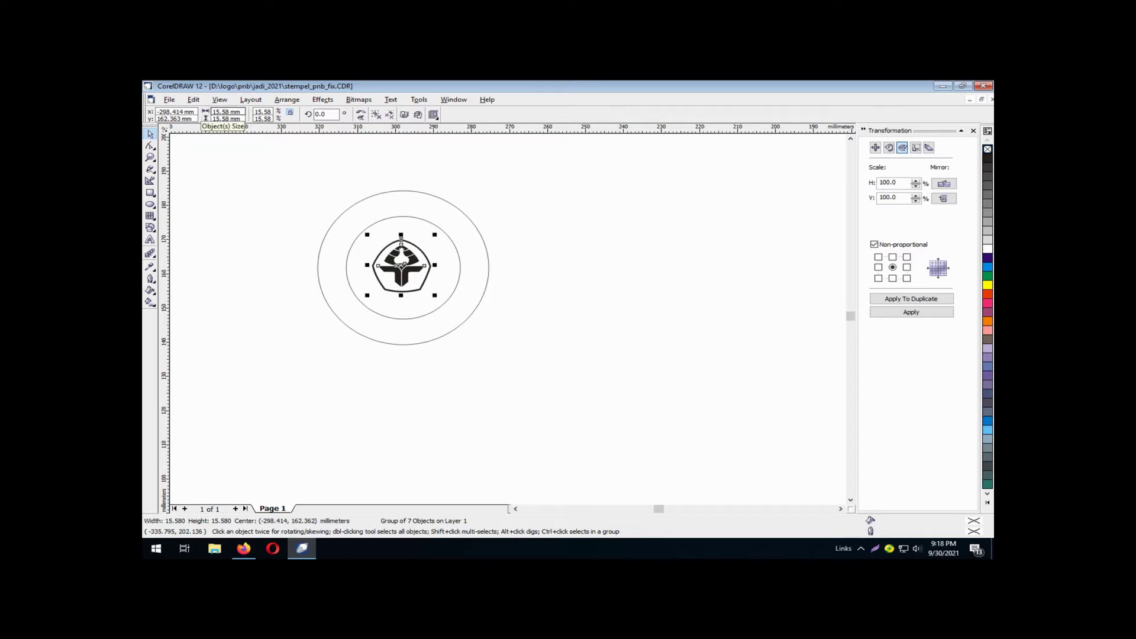
Set the emblem's width and height to 18 mm each
click(227, 112)
text(18)
key(Tab)
text(18)
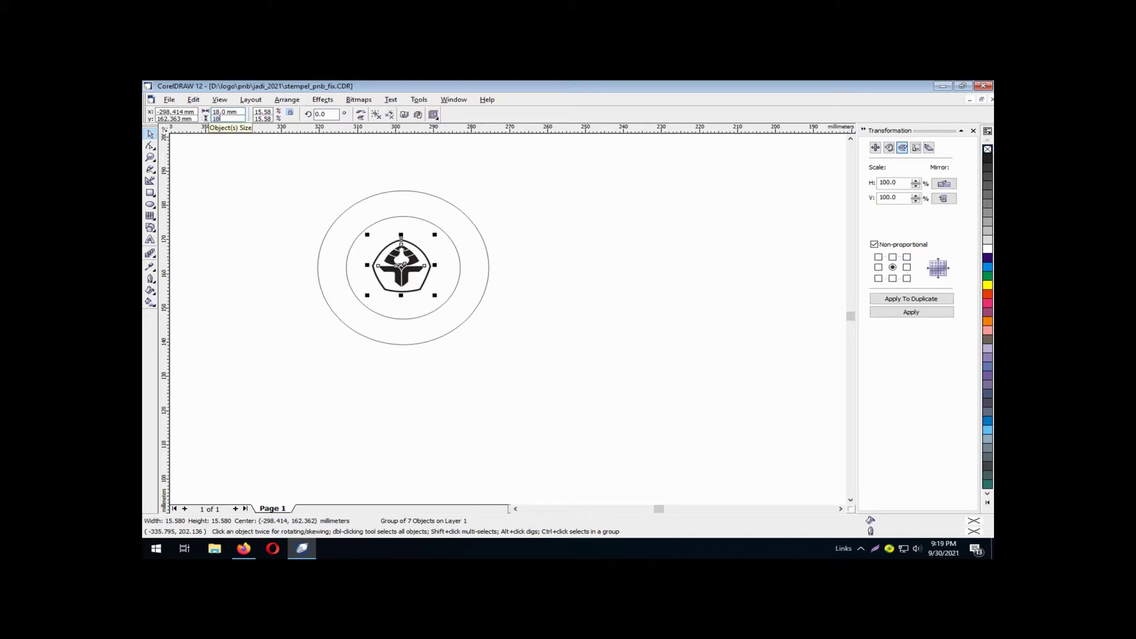
key(Return)
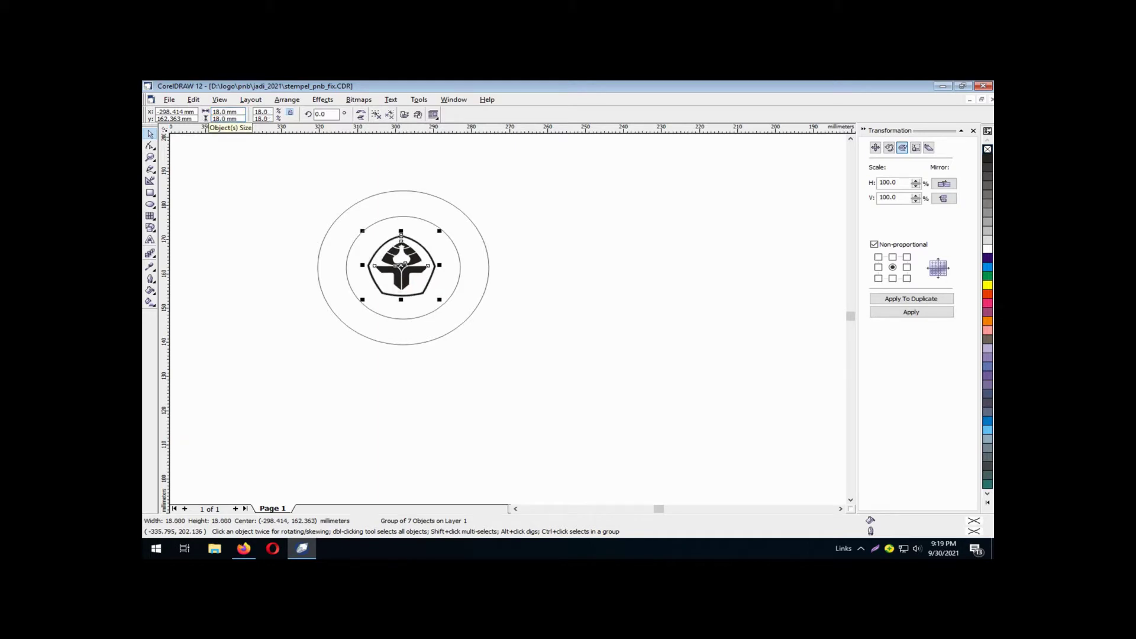
click(262, 216)
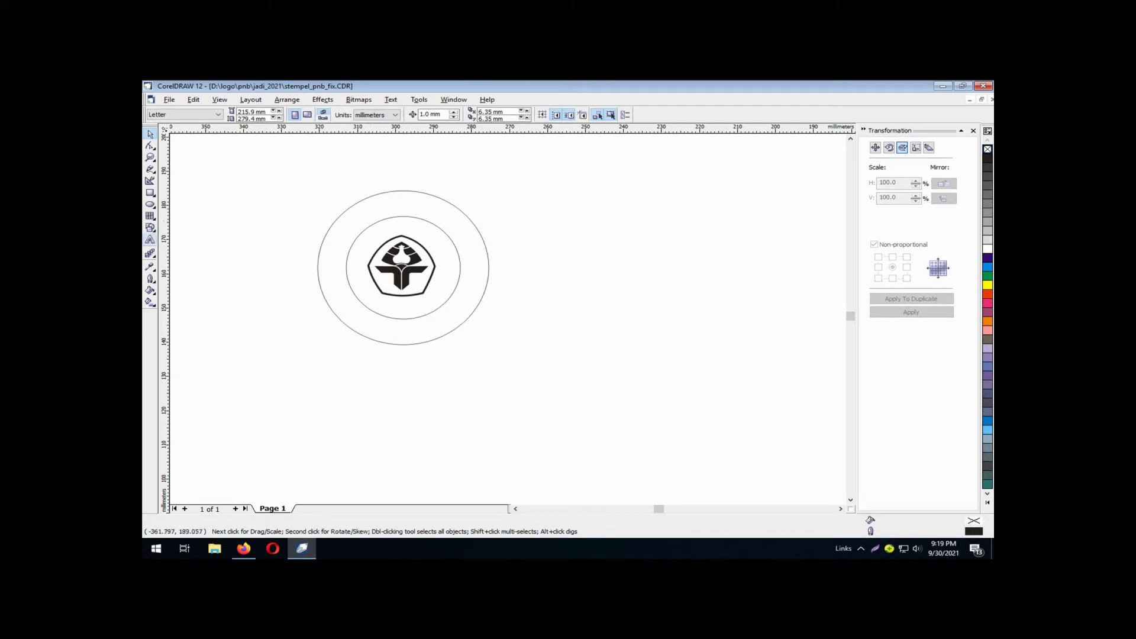
Add the artistic text "KEMENTERIAN PENDIDIKAN, KEBUDAYAAN, RISET, DAN TEKNOLOGI" below the circles
click(150, 240)
click(311, 399)
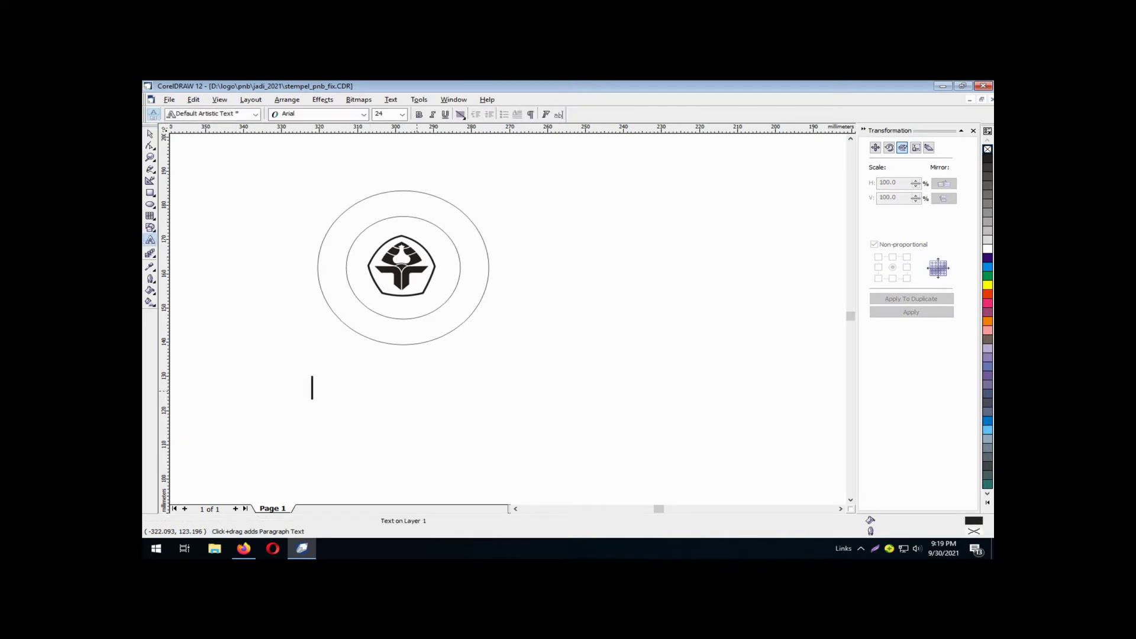
text(KEM)
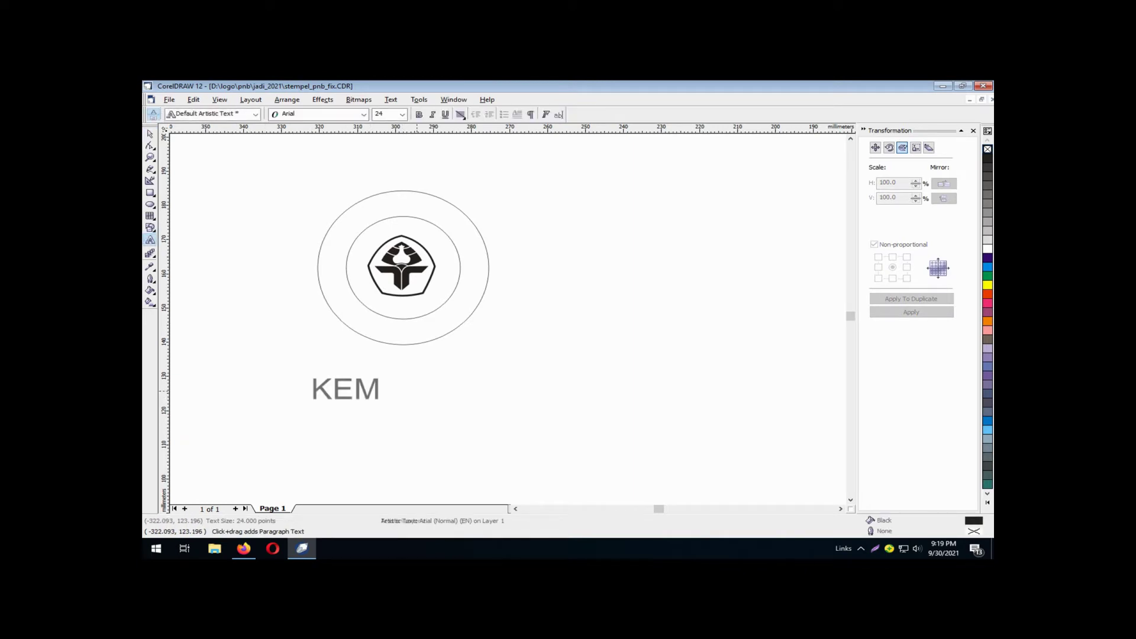
text(EN)
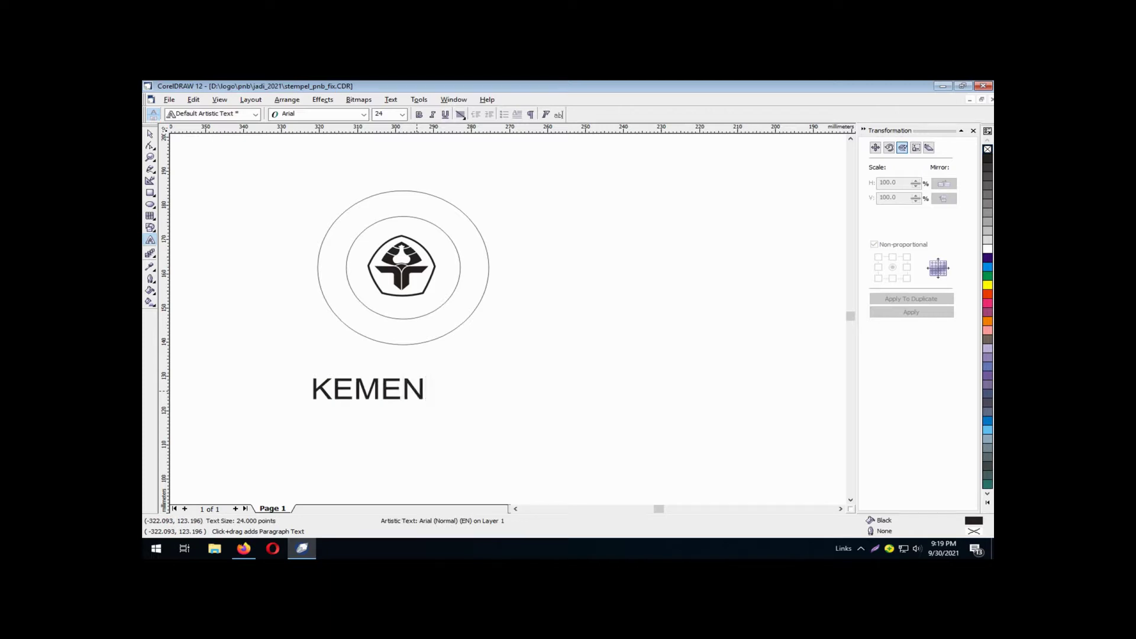
text(TERIAN )
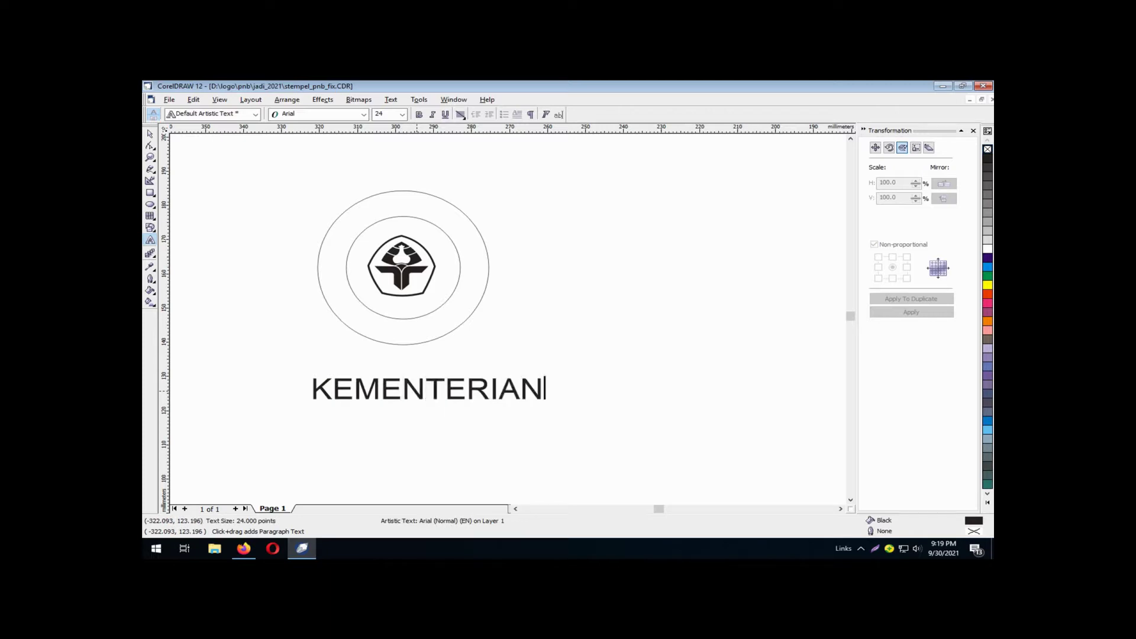
text(PEN)
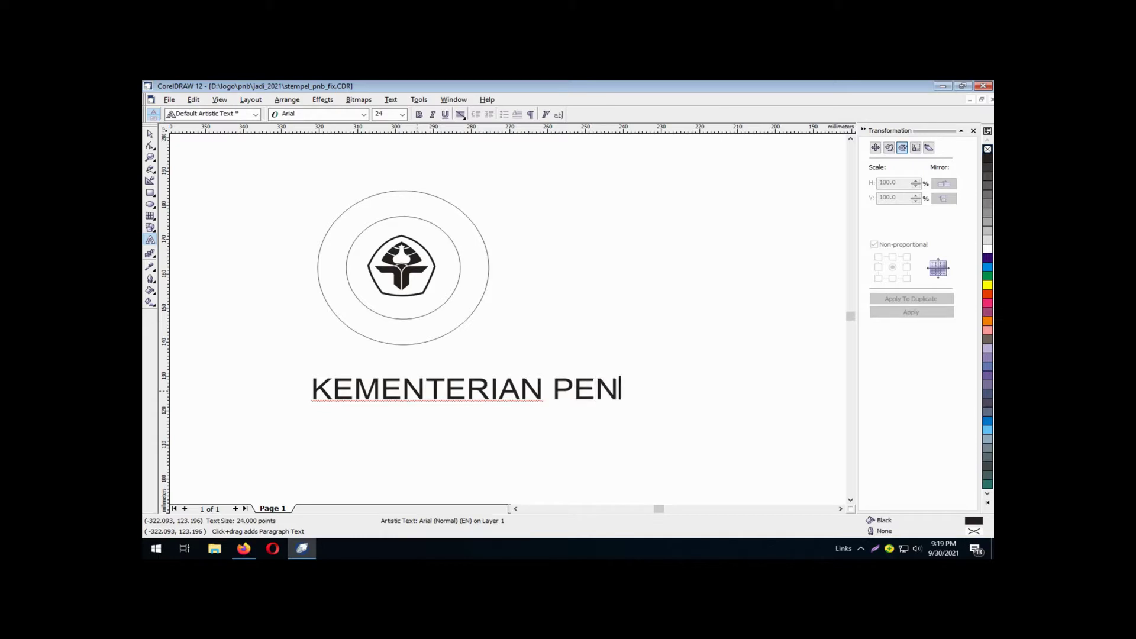
text(DIDIKA)
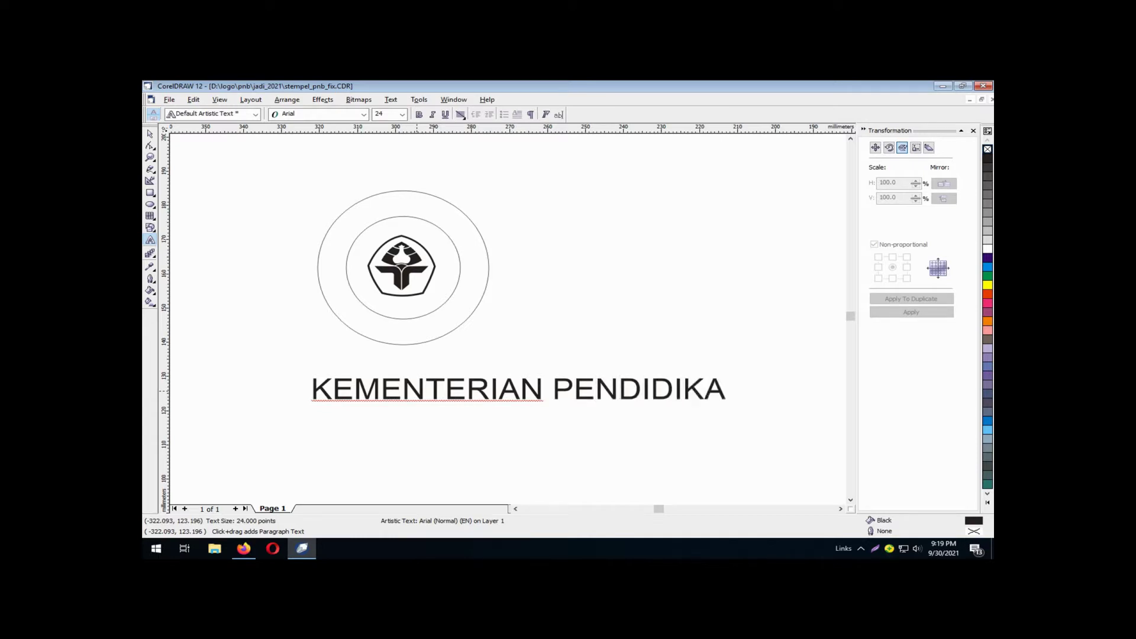
text(N, KE)
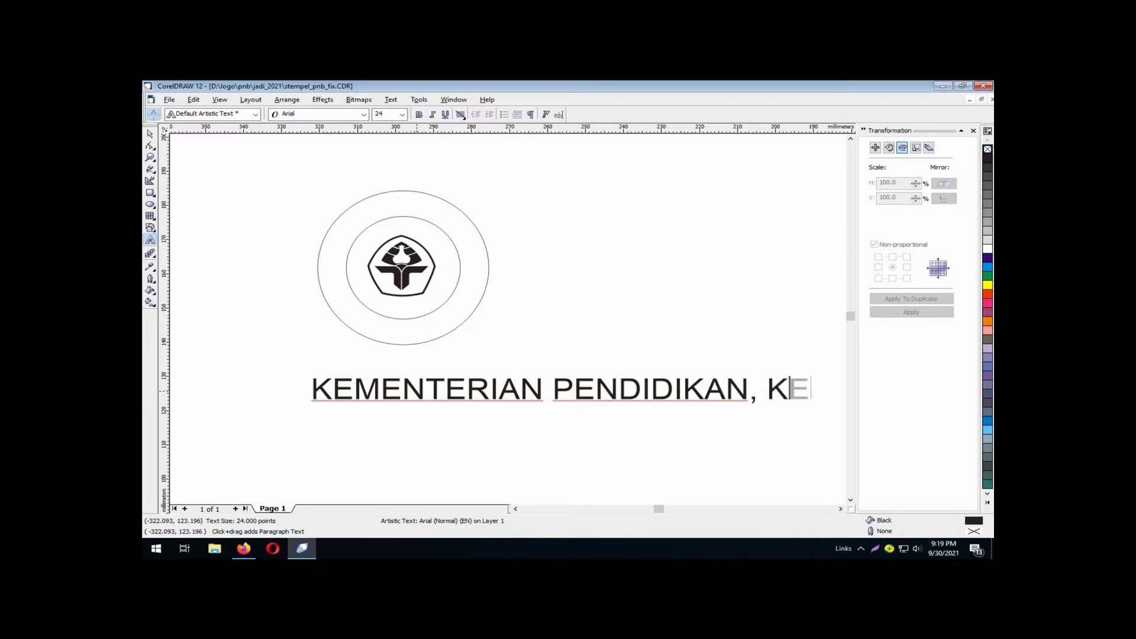
text(BUDAYAA)
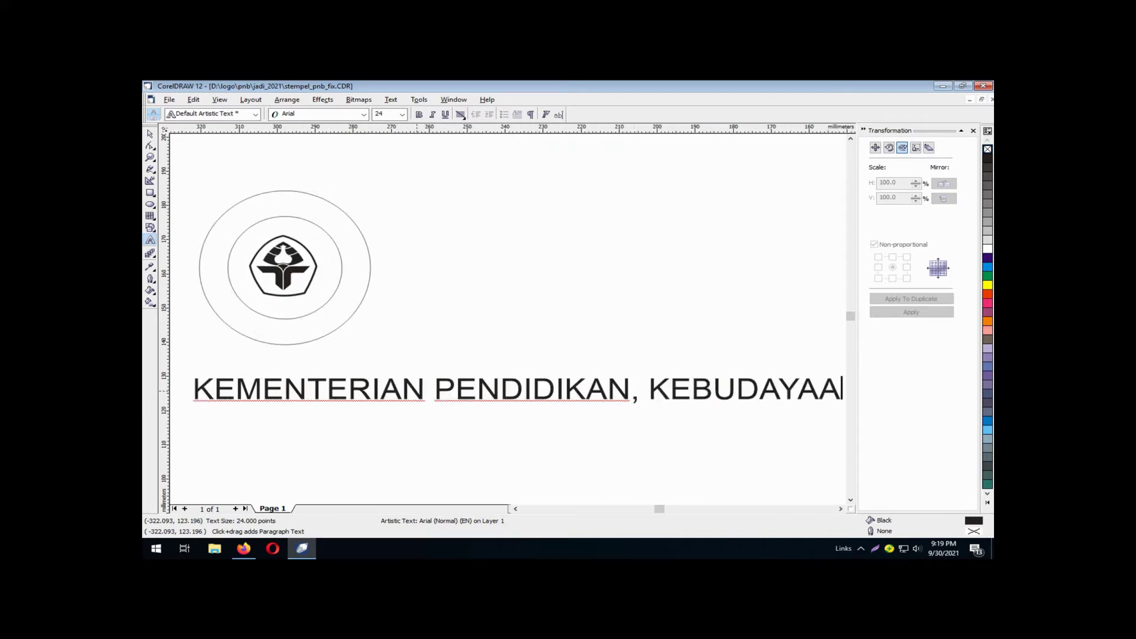
text(N, )
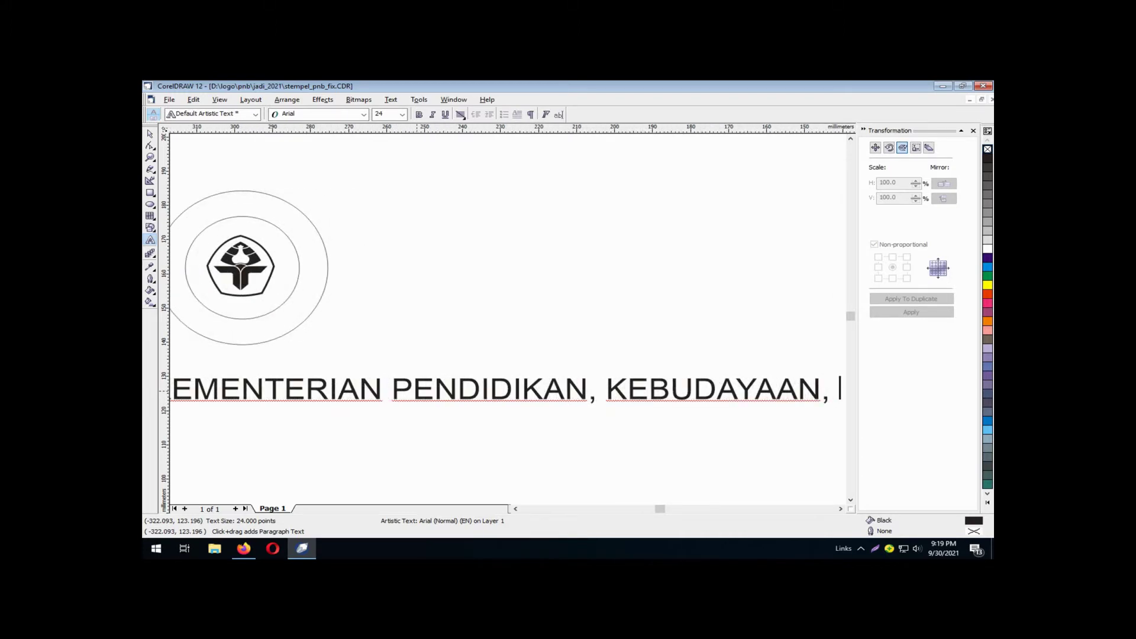
text(RI)
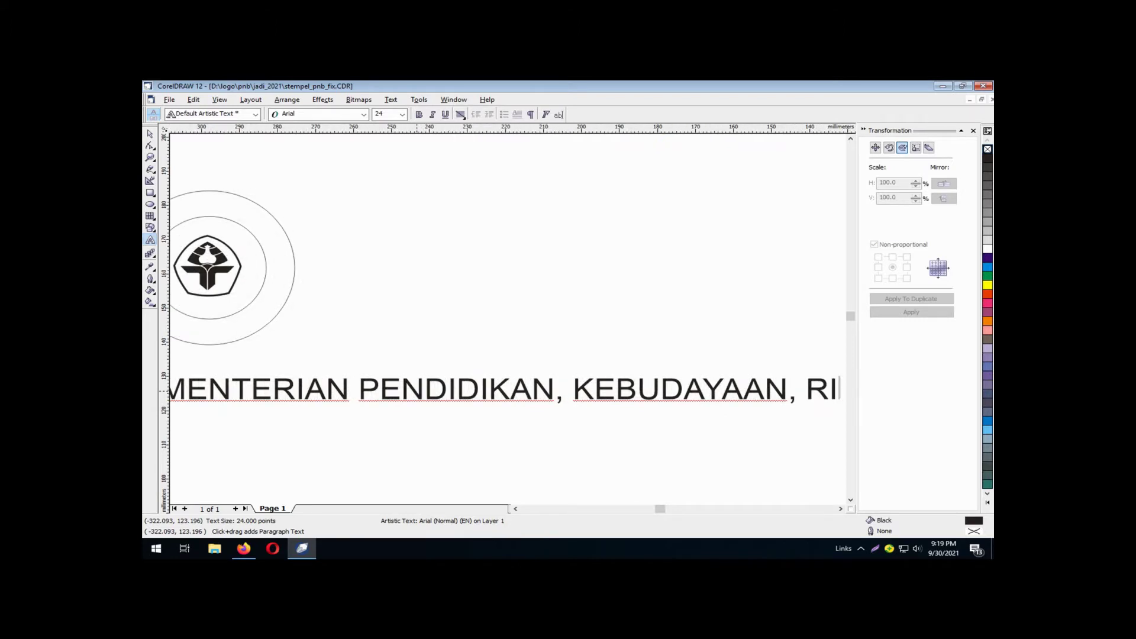
text(SST)
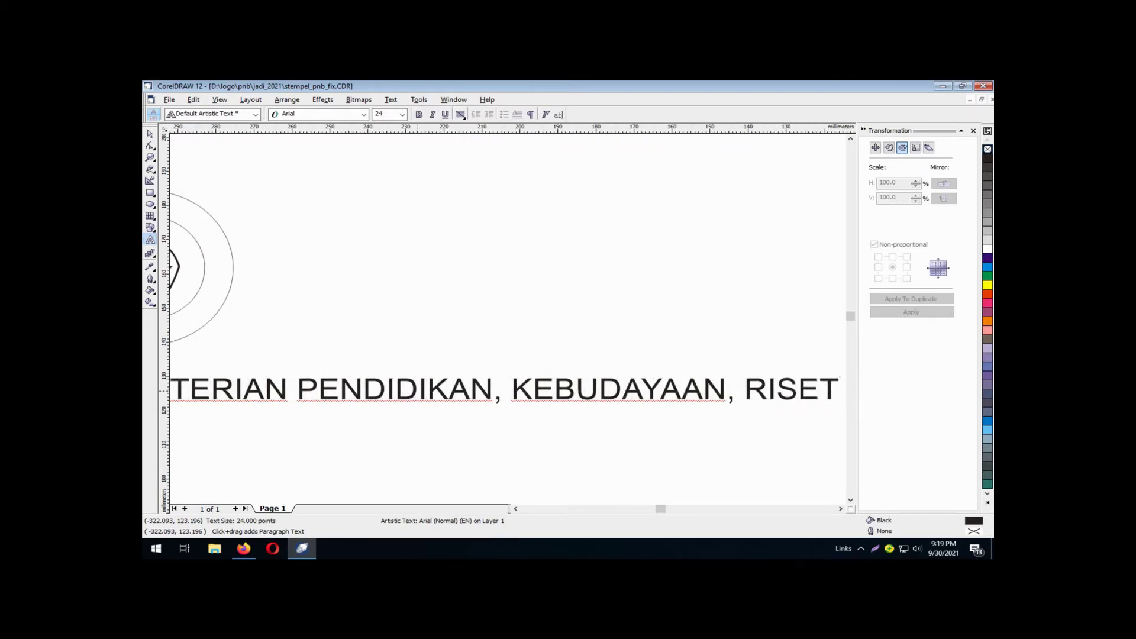
text(, DA)
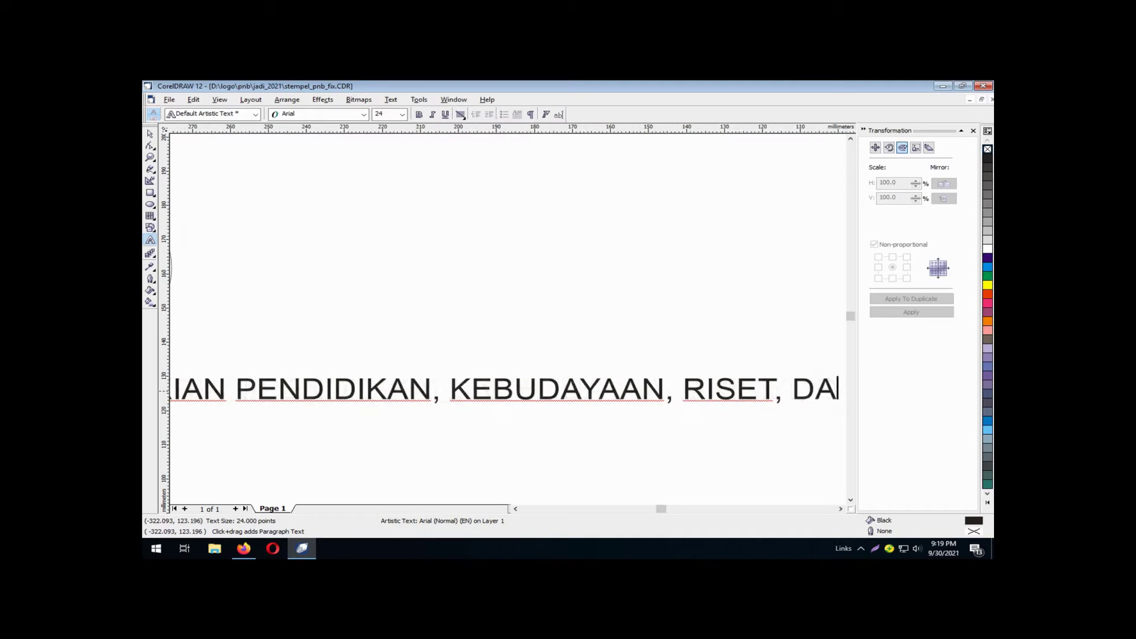
text(N)
text( TE)
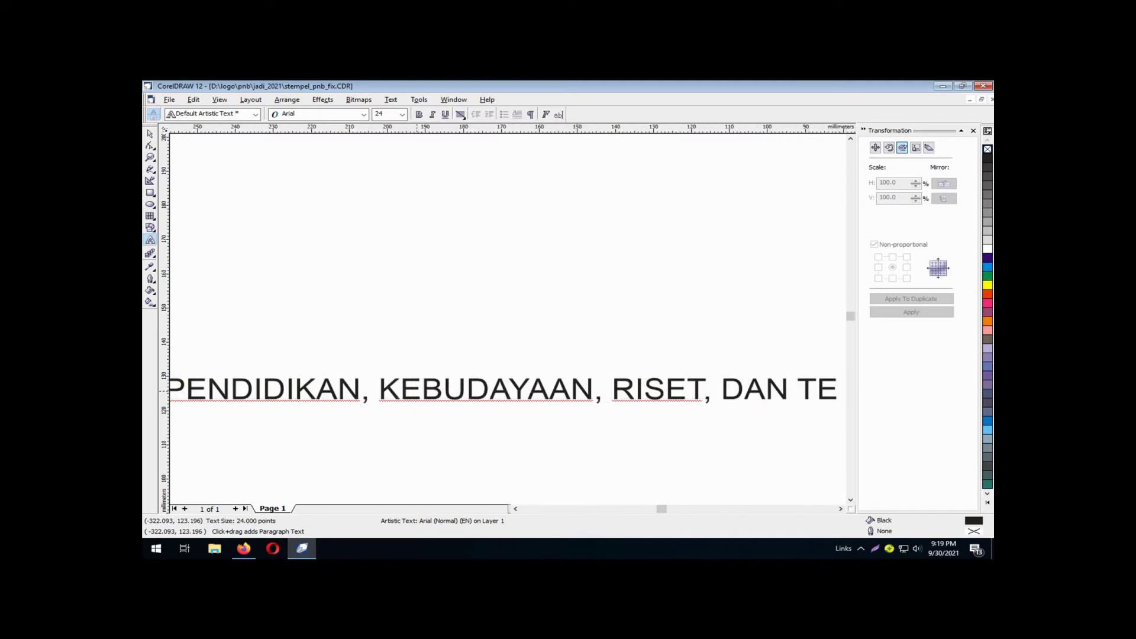
text(KNO)
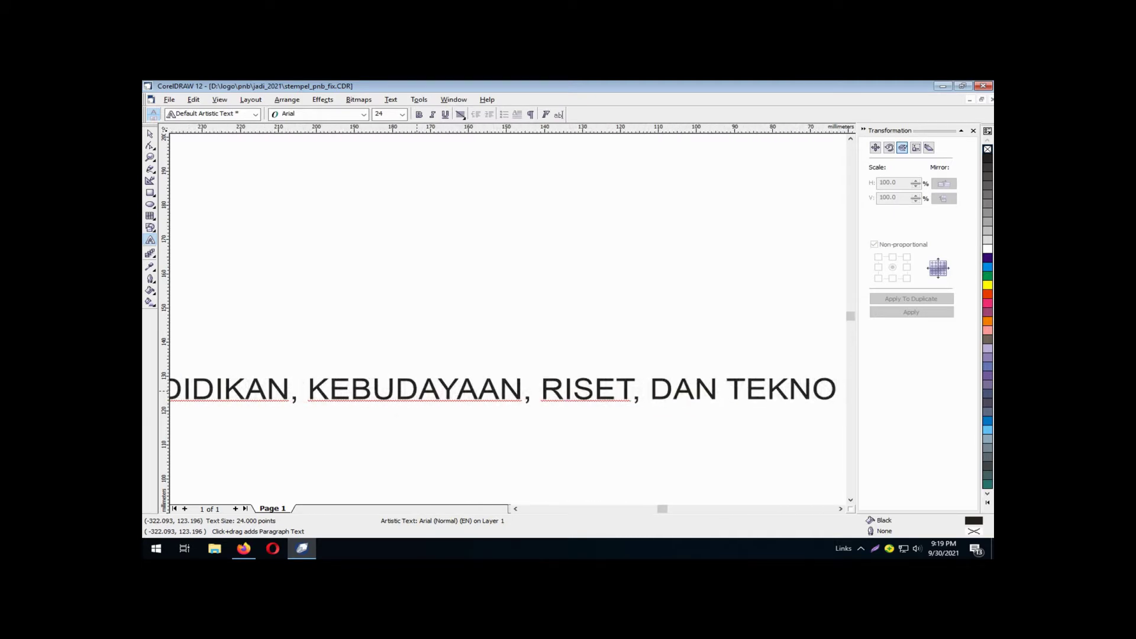
text(LOGI)
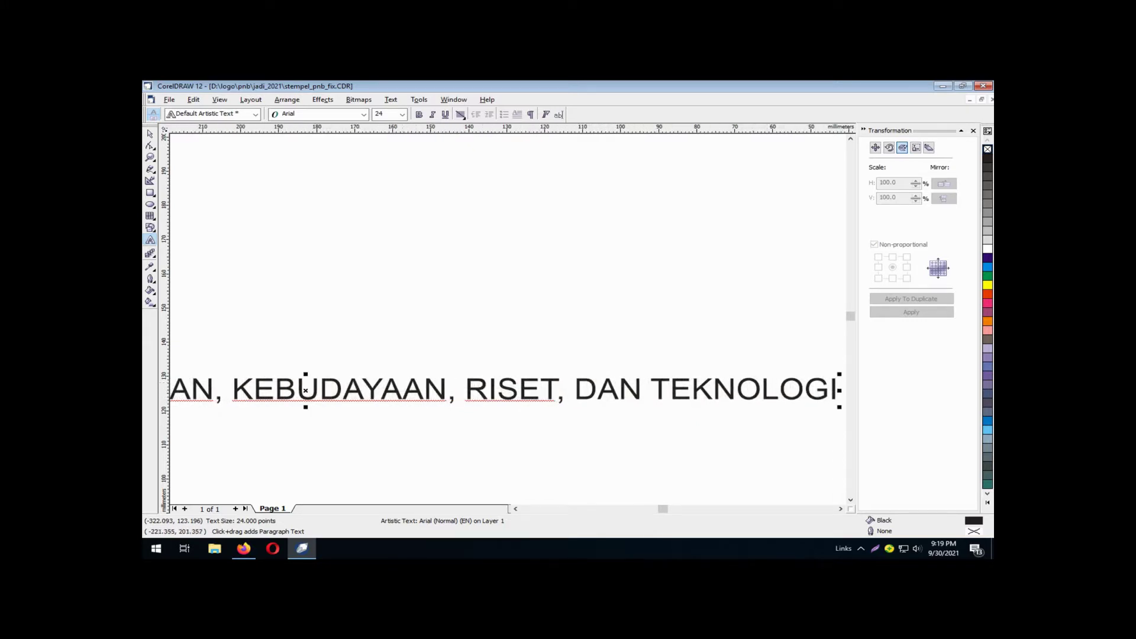
Set the font size of the KEMENTERIAN text line to 8 pt
key(ctrl+space)
click(402, 114)
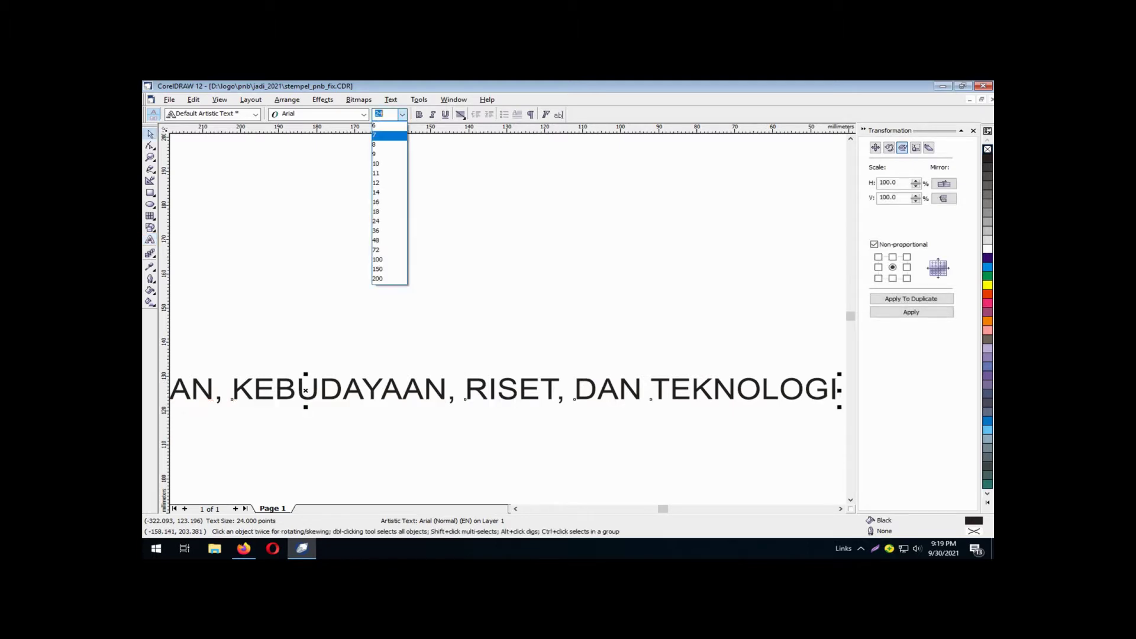
click(390, 146)
click(342, 253)
Move the KEMENTERIAN text line up so it lies across the circles and the emblem
key(F4)
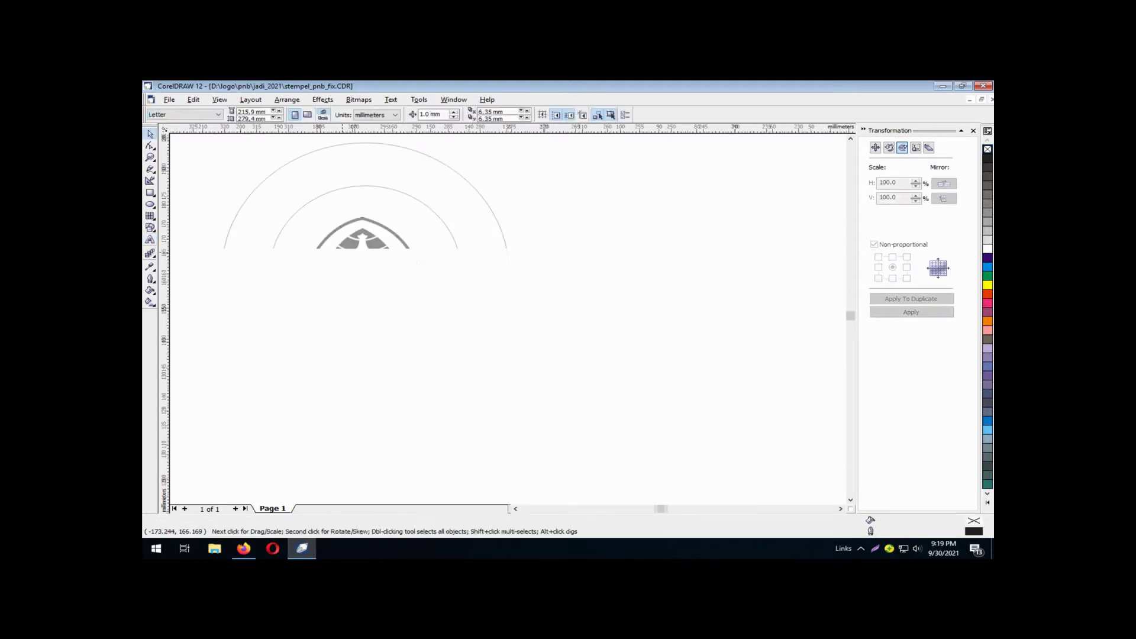
click(484, 489)
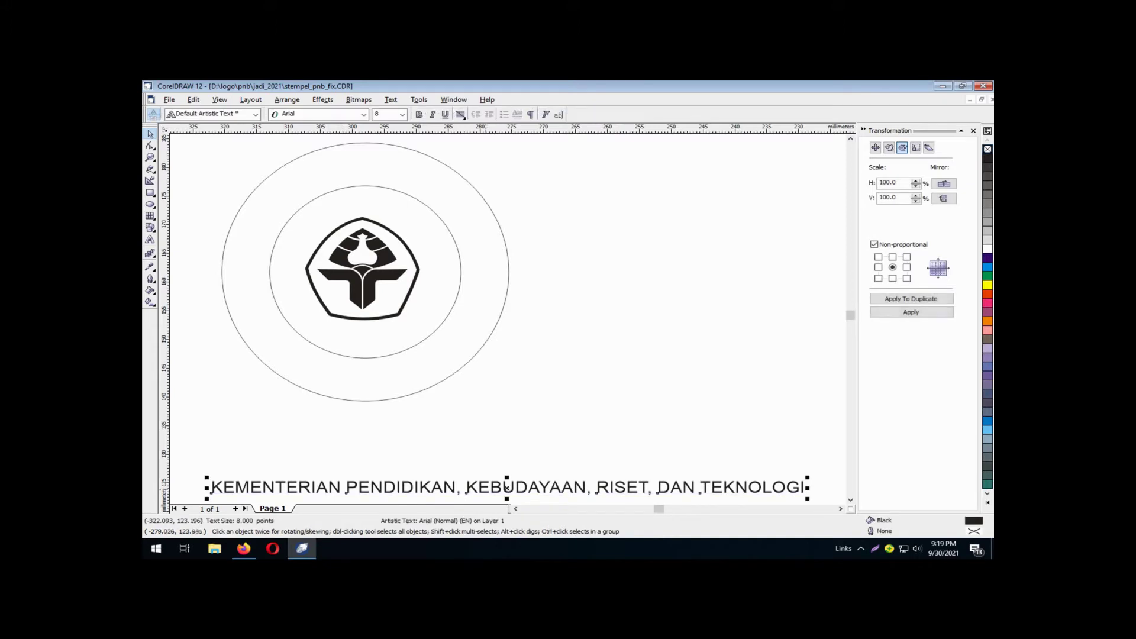
drag(484, 487, 431, 357)
drag(449, 420, 458, 312)
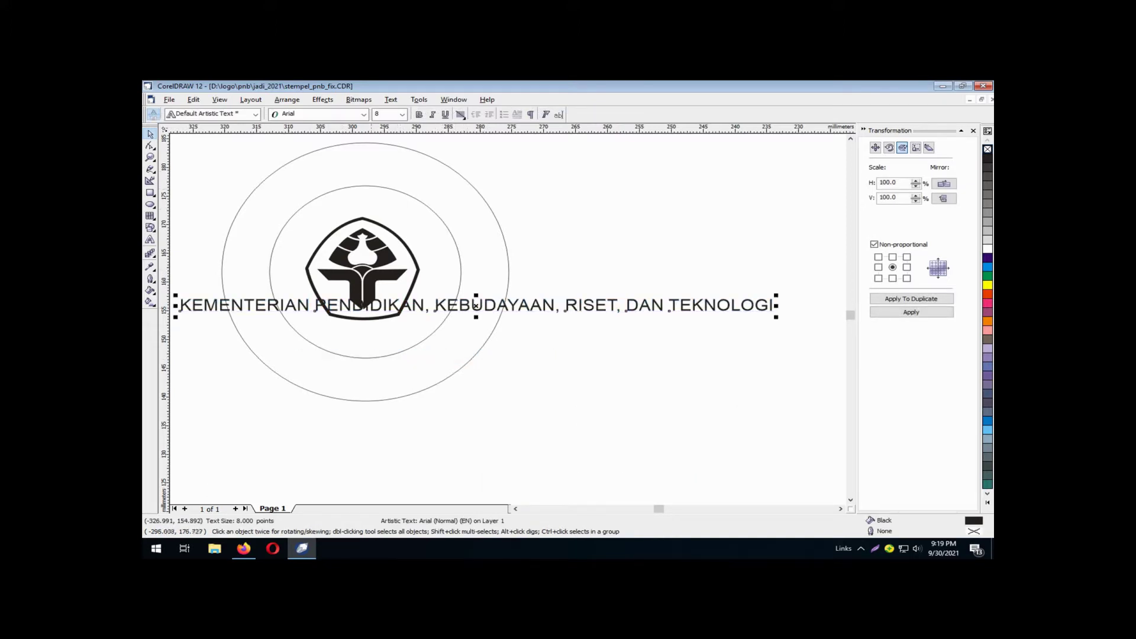
Fit the KEMENTERIAN text line to the path of the inner circle
click(391, 99)
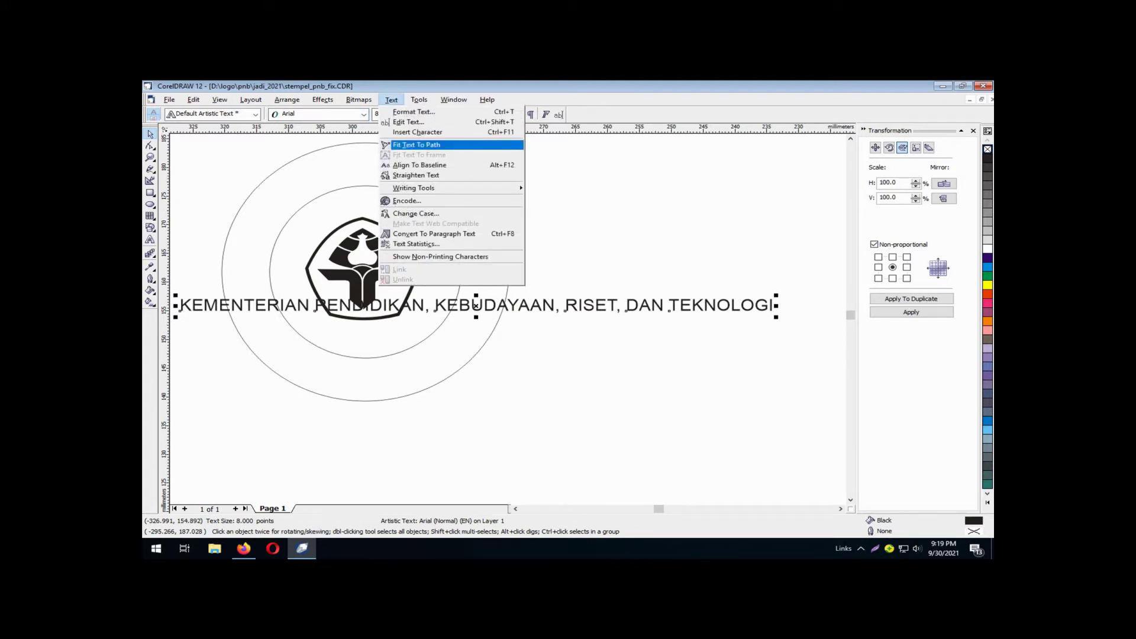
click(416, 144)
click(447, 228)
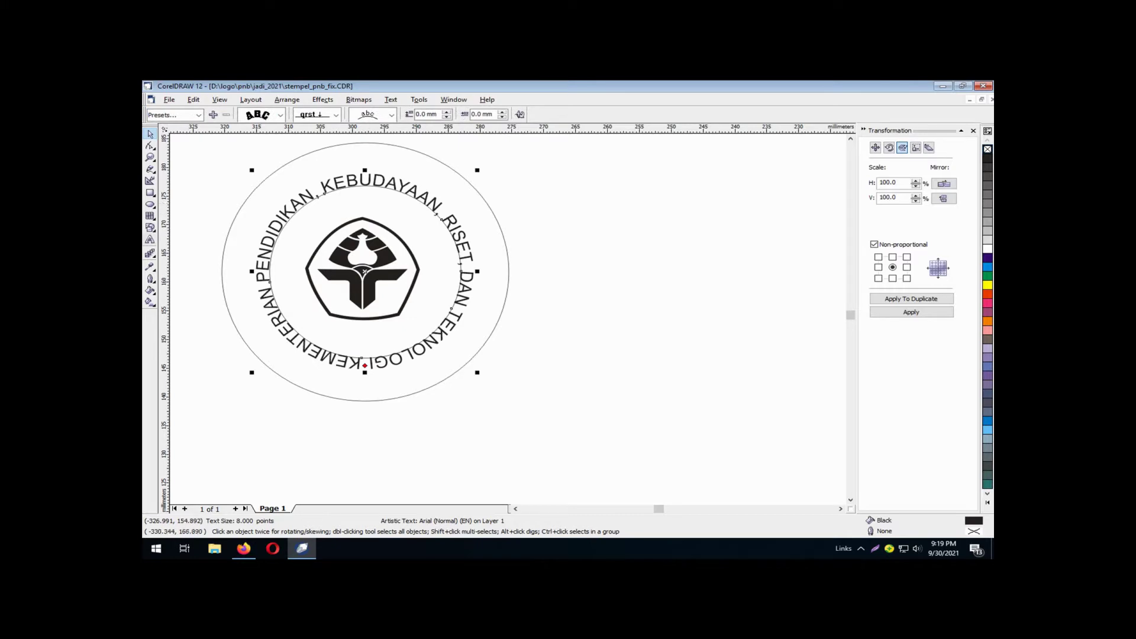
Set the font size of the entire curved KEMENTERIAN text to 7 pt
key(F8)
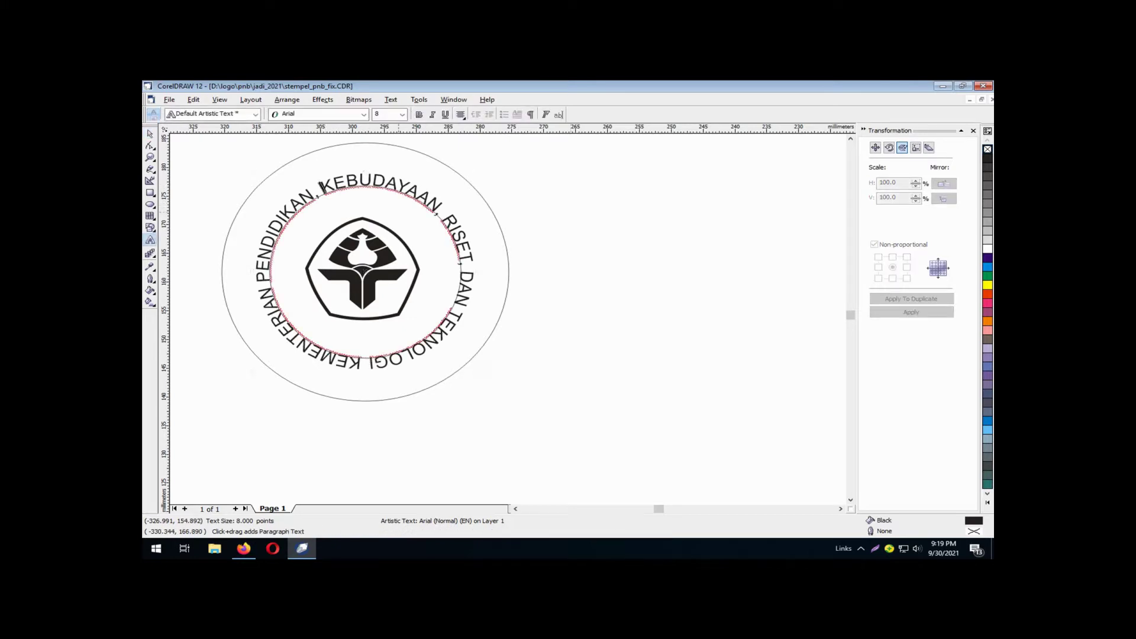
key(ctrl+a)
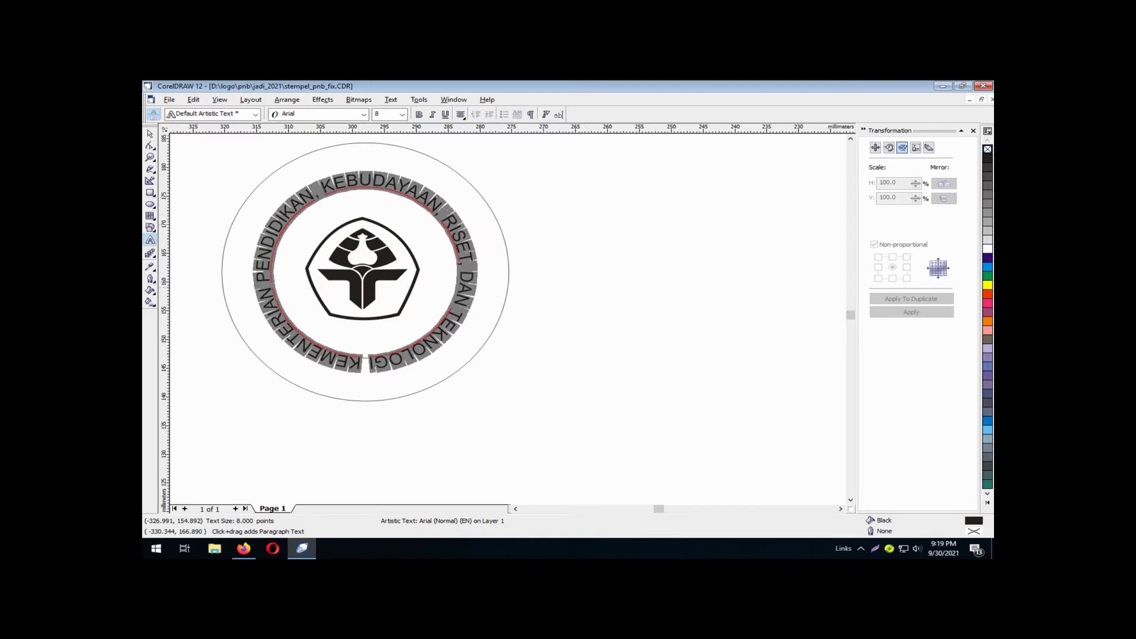
click(402, 114)
text(6)
key(Return)
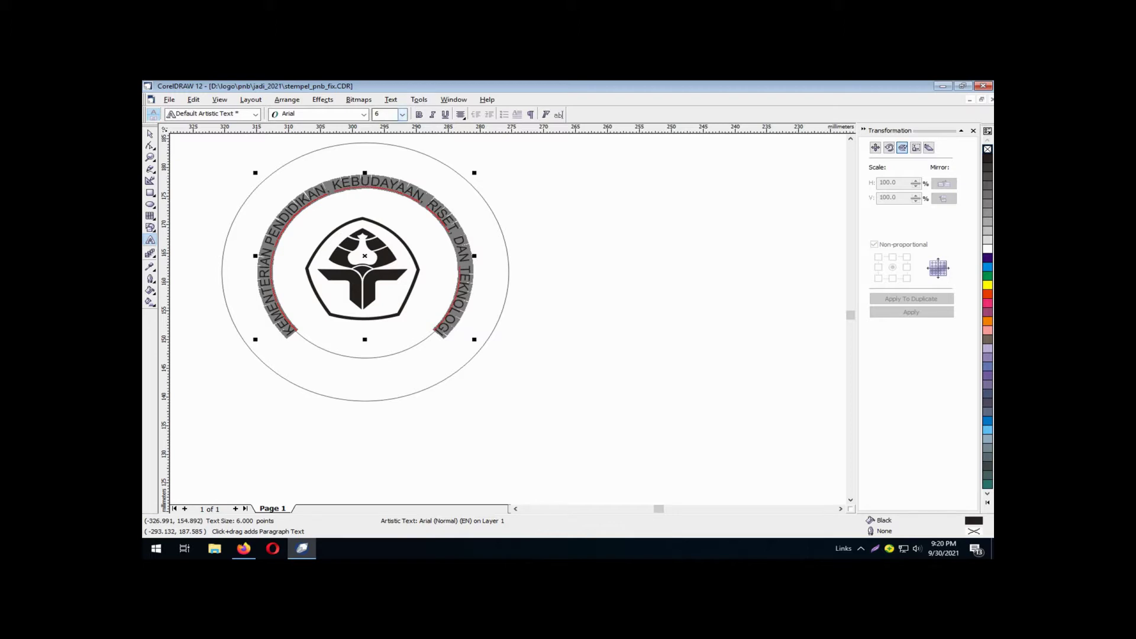
click(402, 114)
click(388, 135)
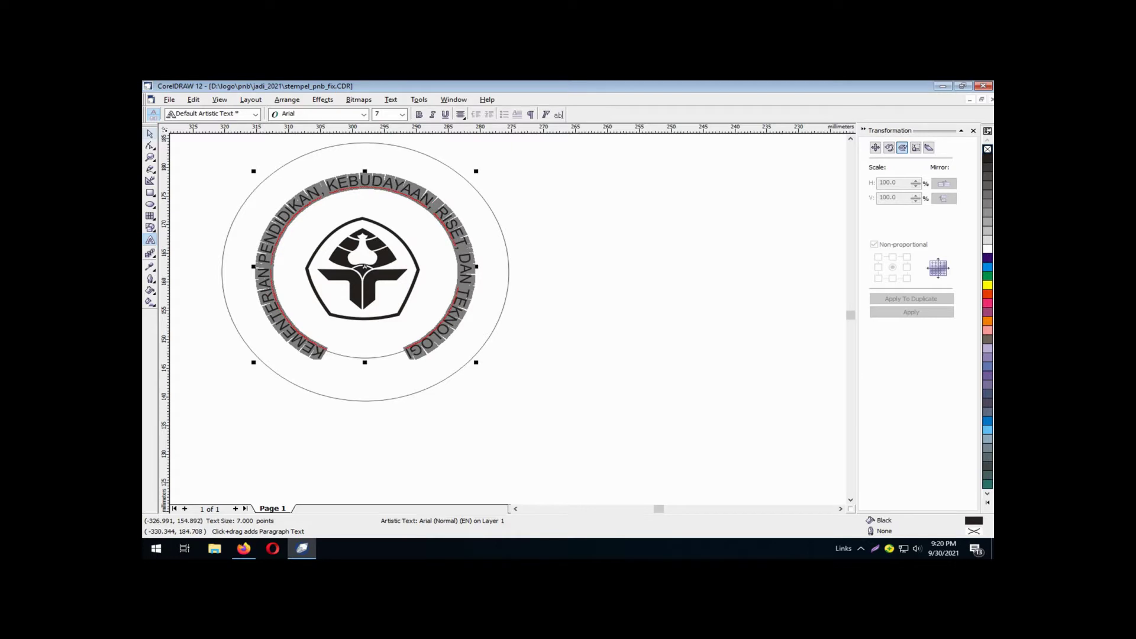
click(150, 134)
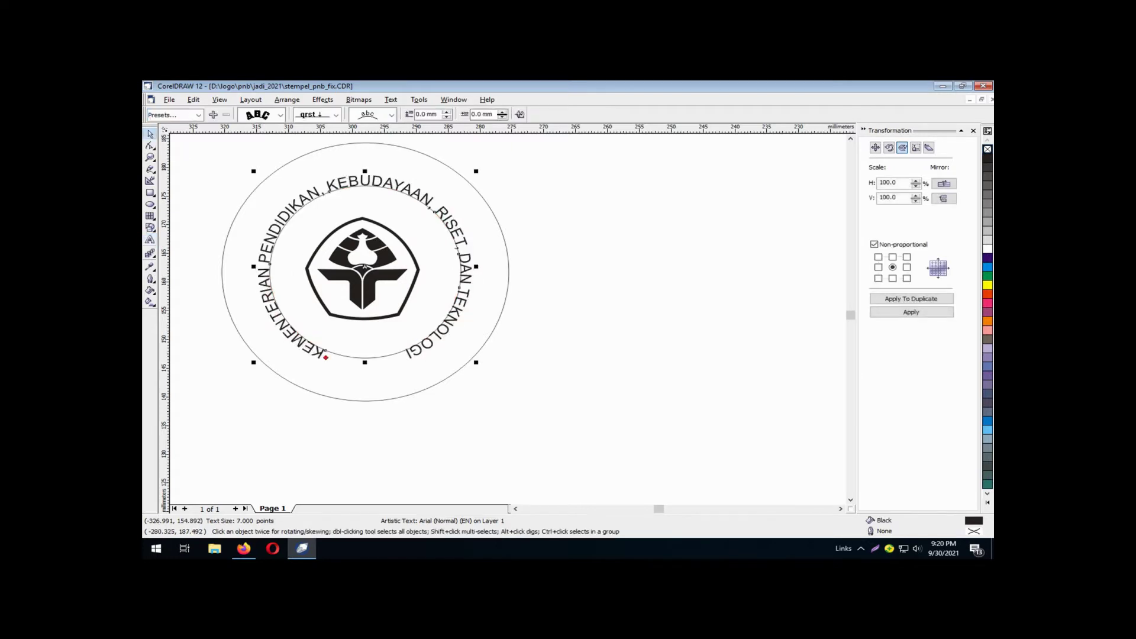
Offset the curved KEMENTERIAN text 2.5 mm outward from its path, with a horizontal offset of 0.0 mm
click(502, 113)
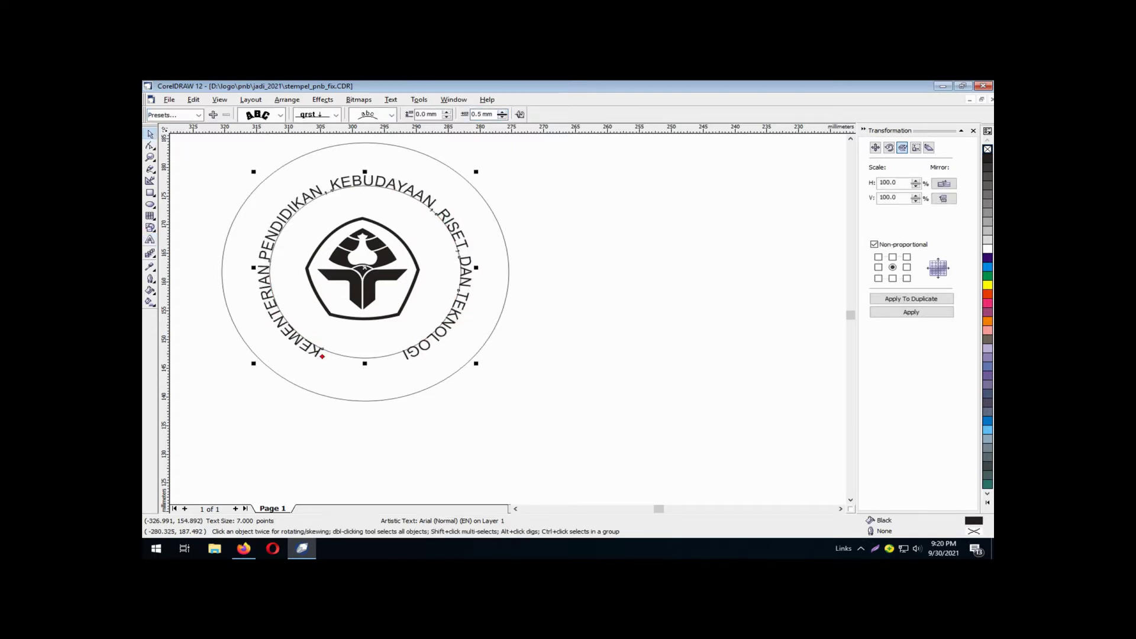
click(502, 117)
click(446, 112)
click(447, 113)
click(446, 112)
click(447, 112)
click(447, 112)
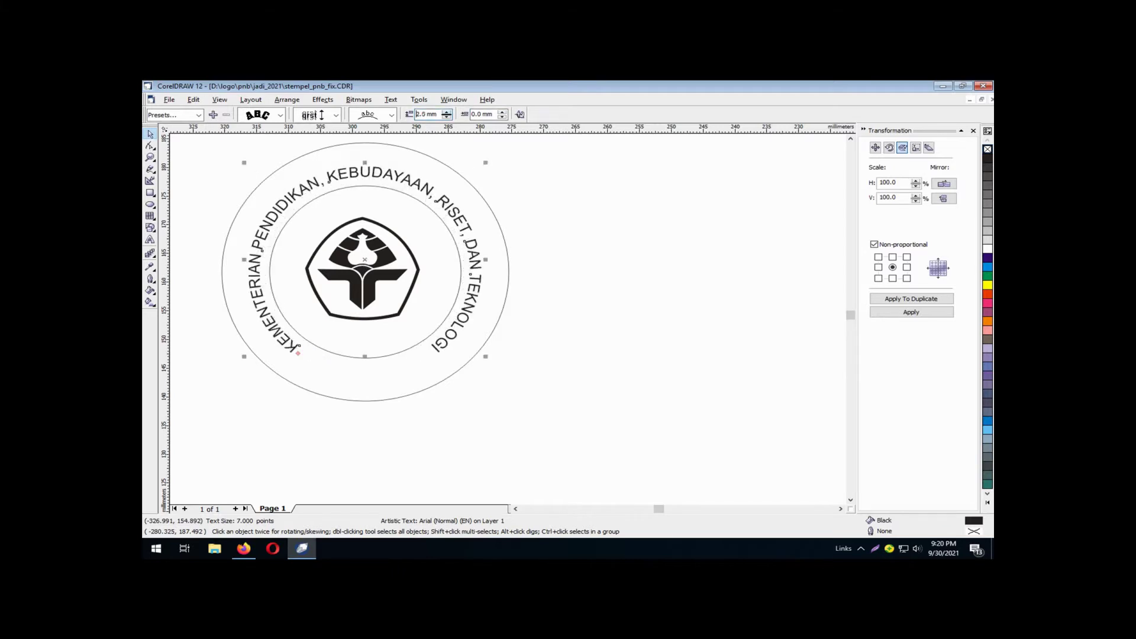
click(446, 113)
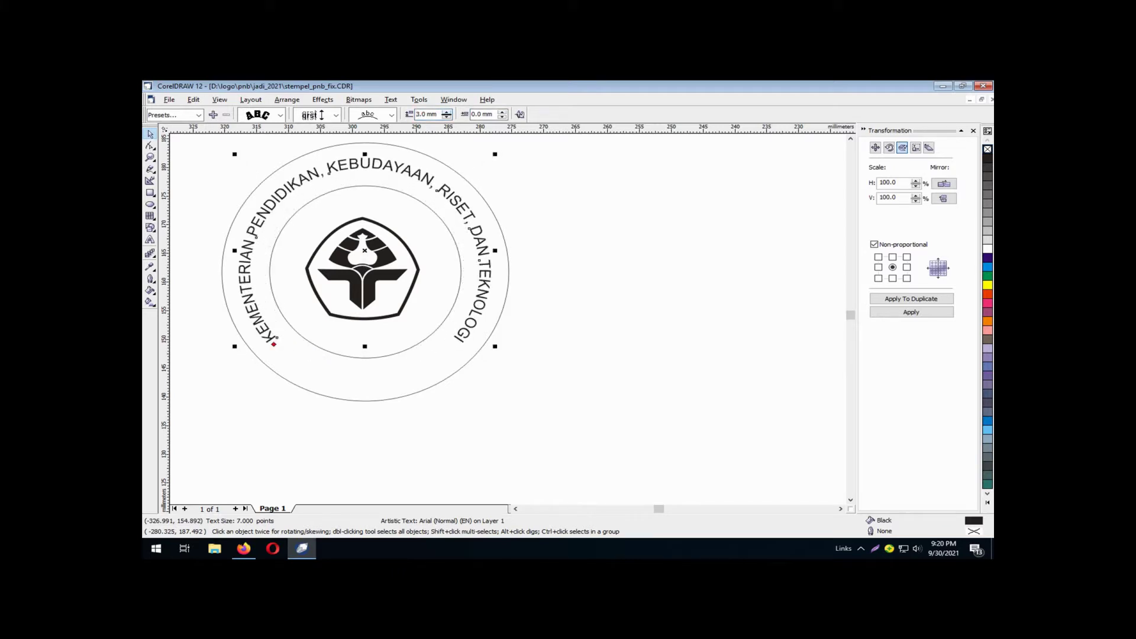
text(2.5)
key(Return)
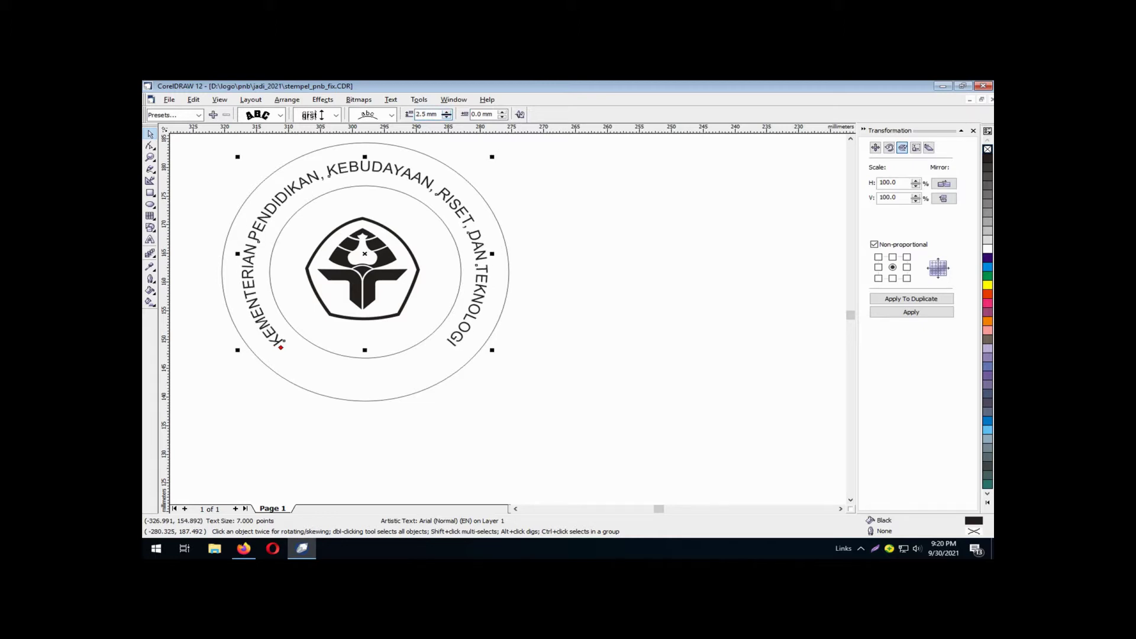
click(520, 172)
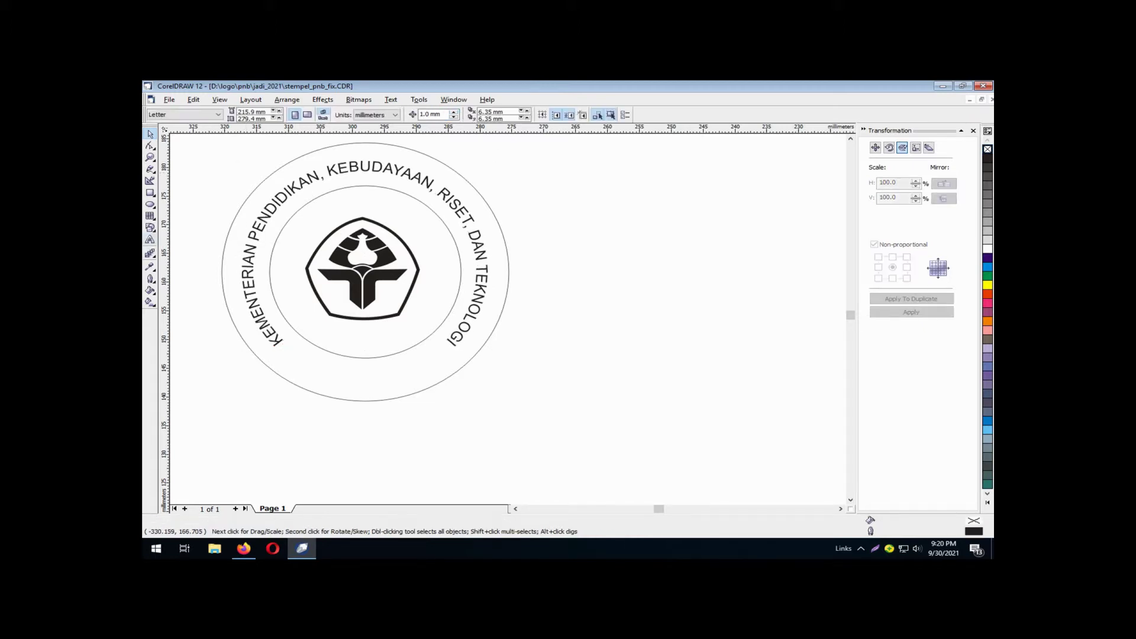
Make the whole curved KEMENTERIAN text bold at a font size of 7 pt
click(151, 240)
click(308, 179)
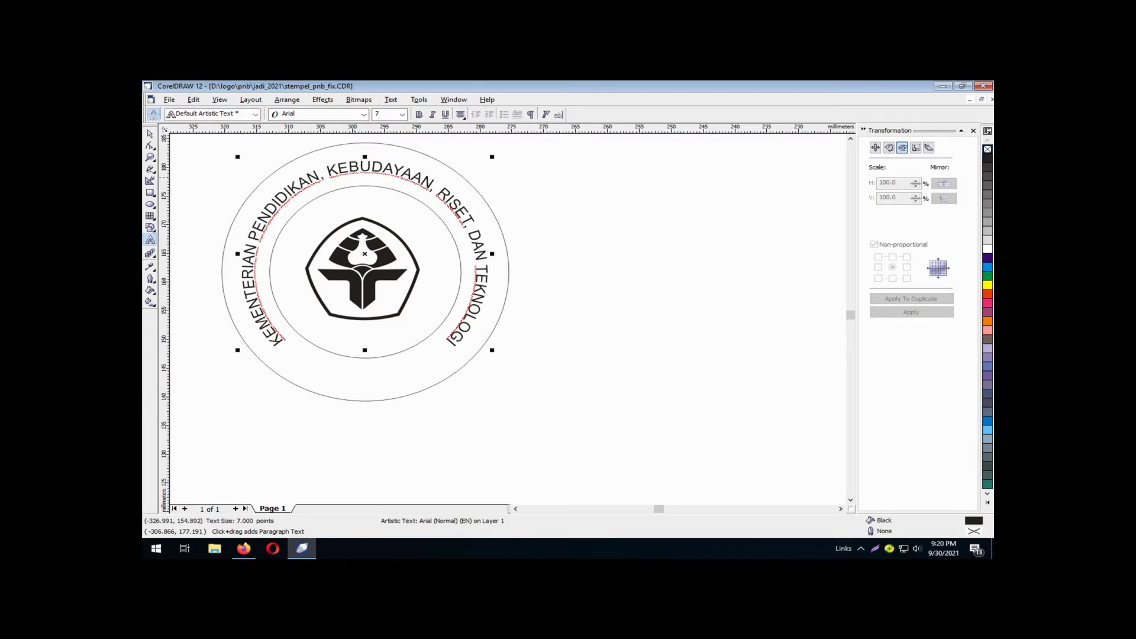
key(ctrl+a)
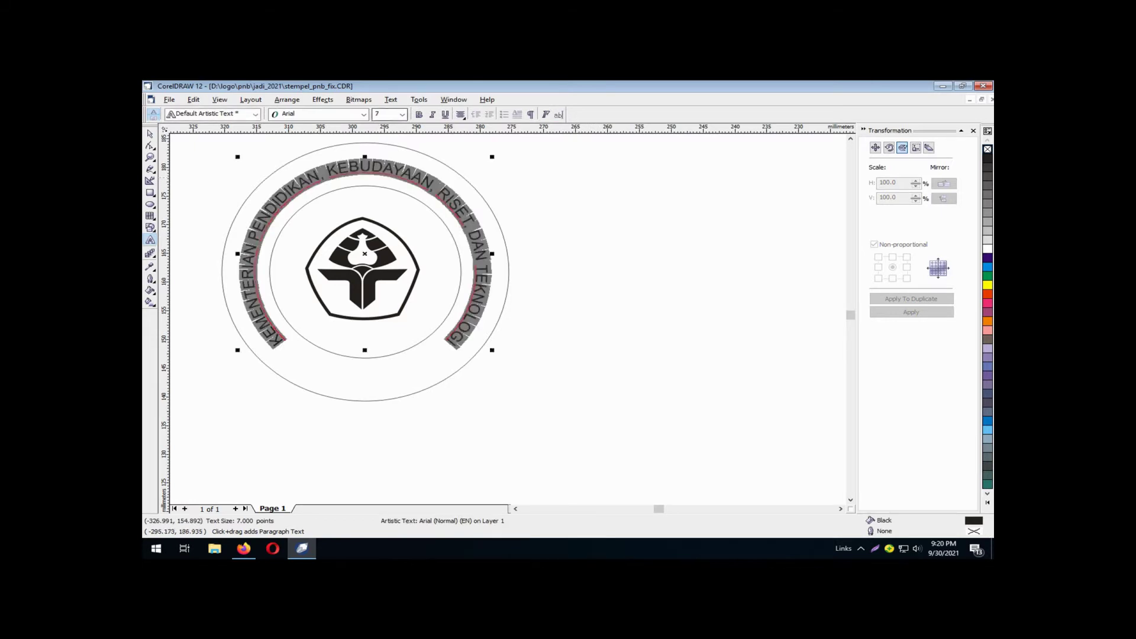
click(402, 114)
click(379, 144)
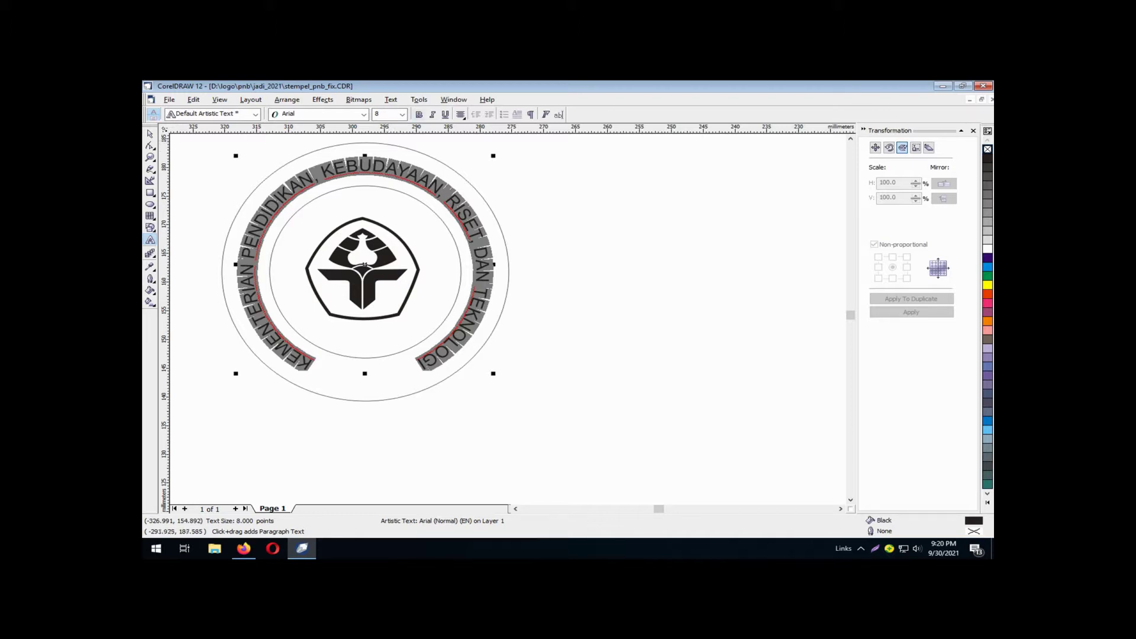
click(419, 115)
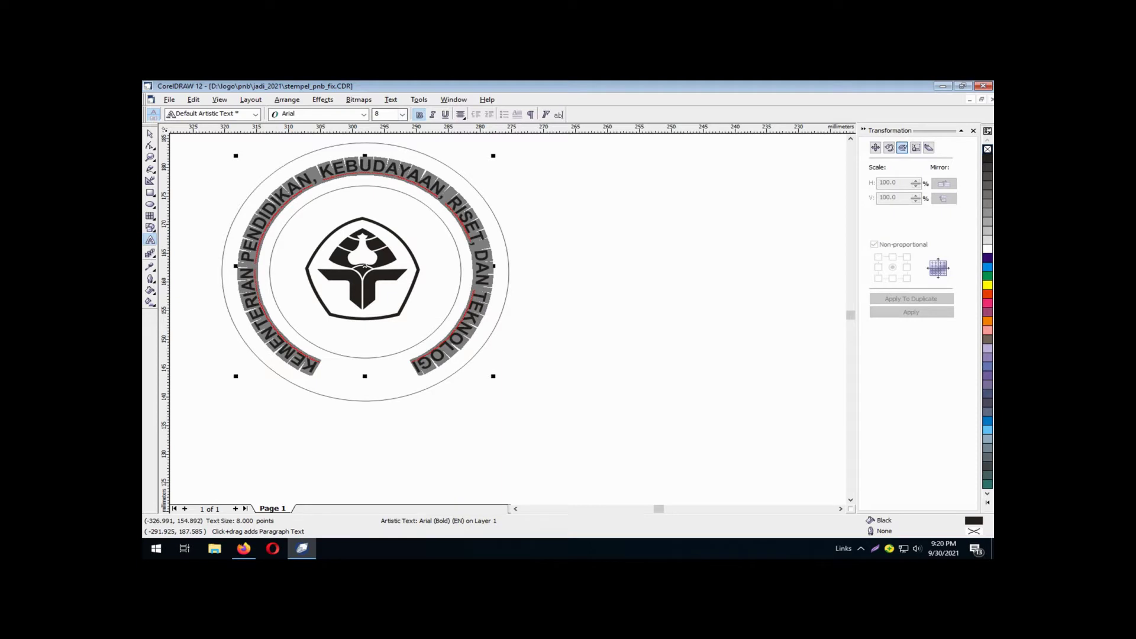
click(402, 115)
click(388, 137)
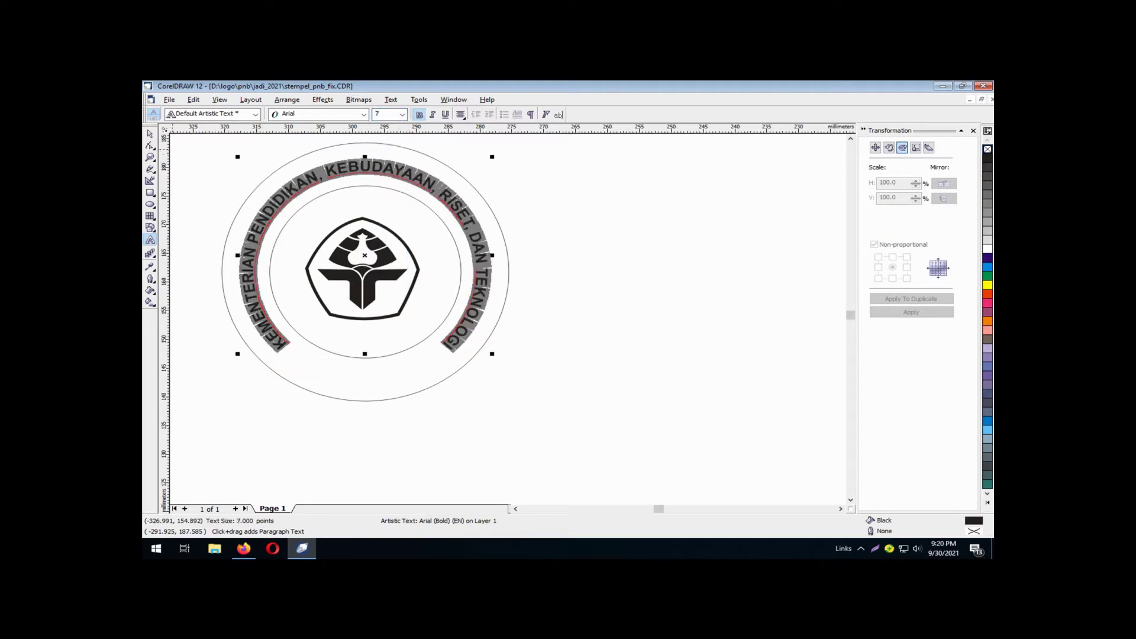
click(150, 134)
click(199, 167)
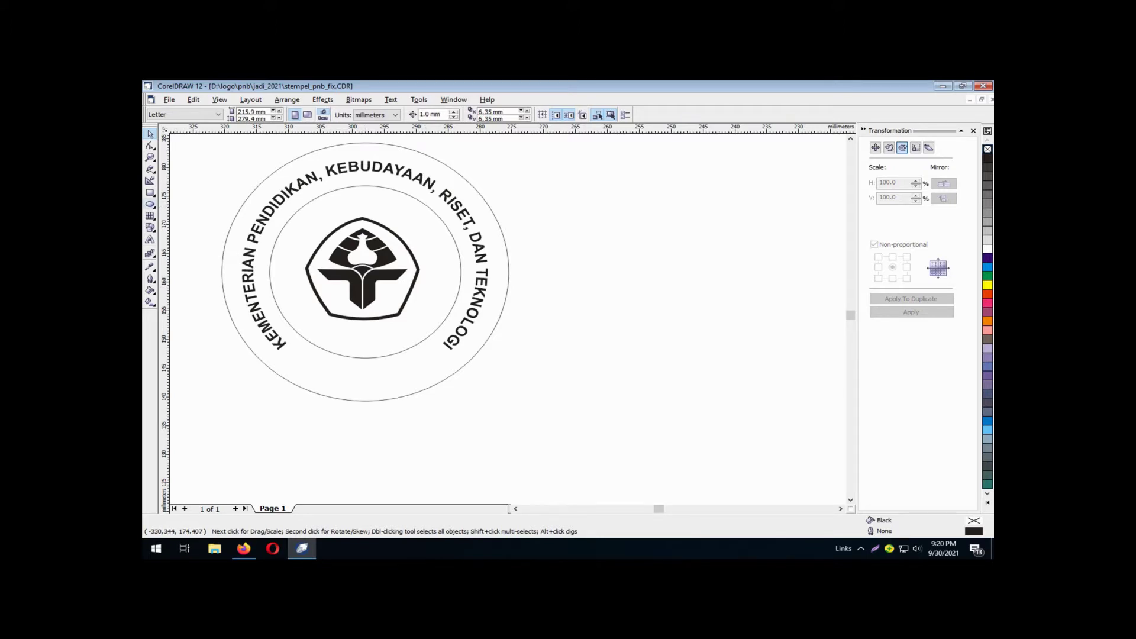
Draw an ellipse in the empty area beside the stamp and set its width and height to 25 mm
click(151, 204)
drag(578, 230, 694, 340)
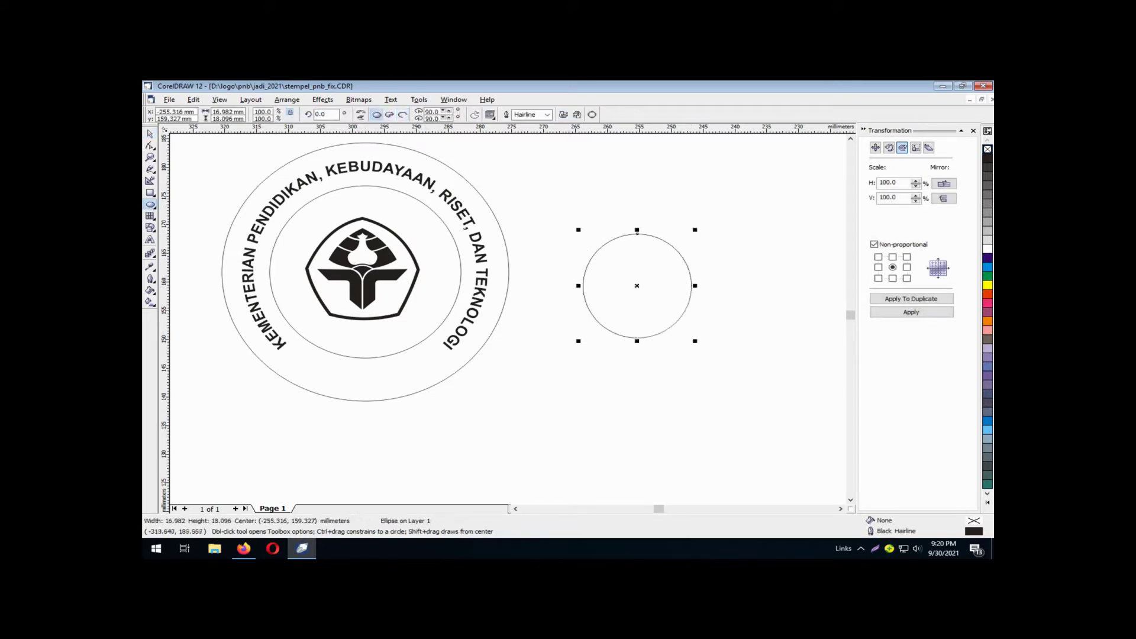
double_click(225, 112)
text(25)
key(Tab)
text(25)
key(Return)
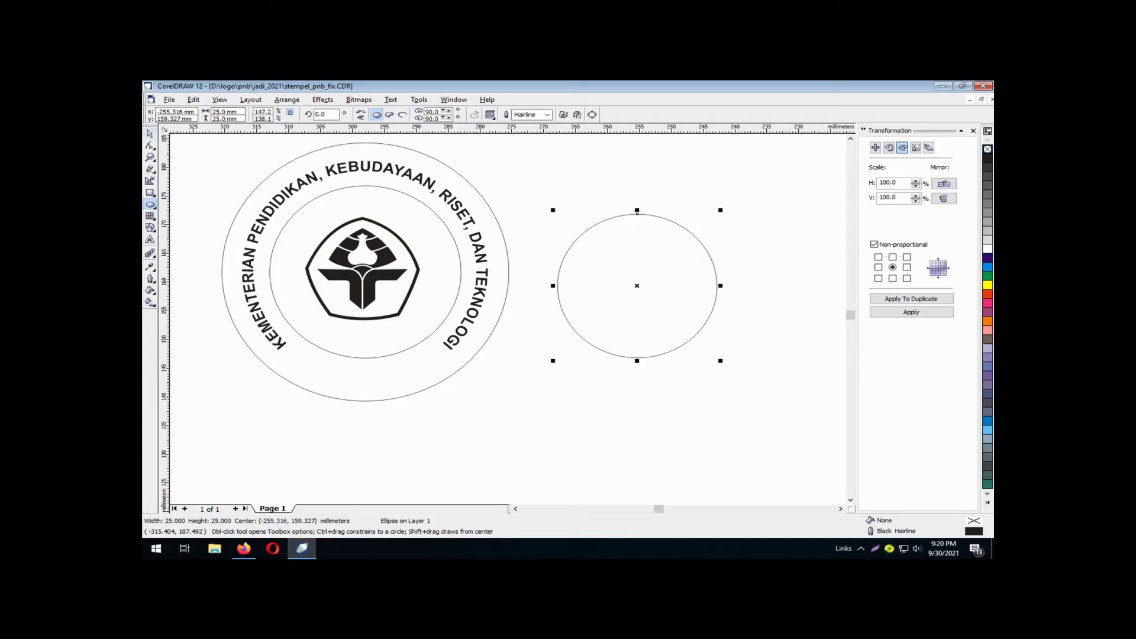
Align the 25 mm circle with the stamp's outer circle, centred both horizontally and vertically
key(space)
shift+click(389, 145)
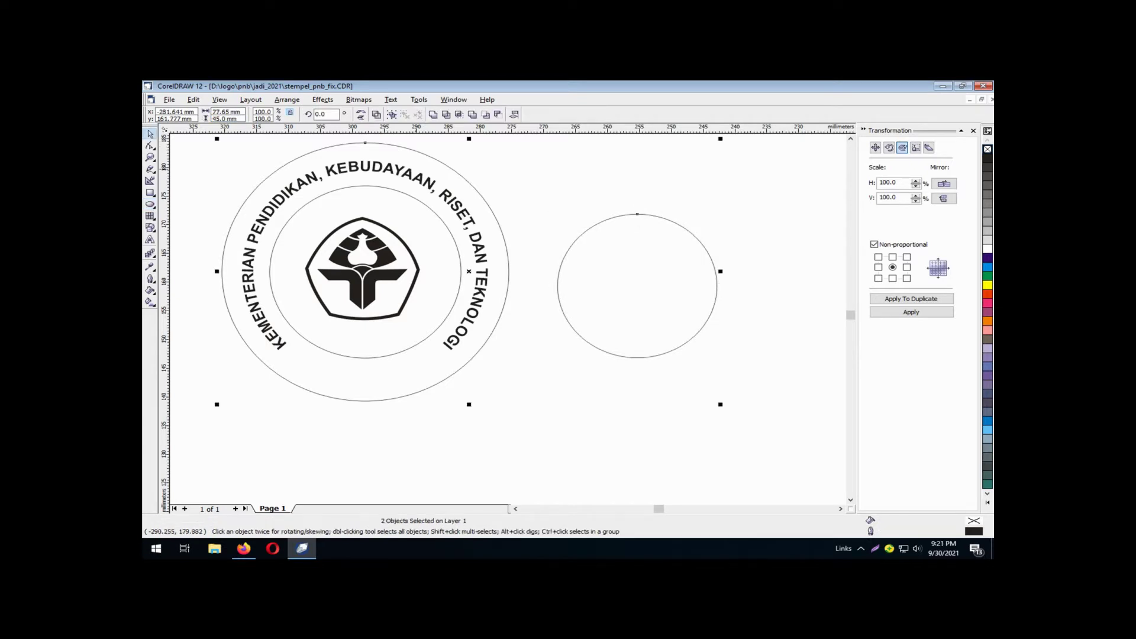
key(alt+a)
key(a)
key(a)
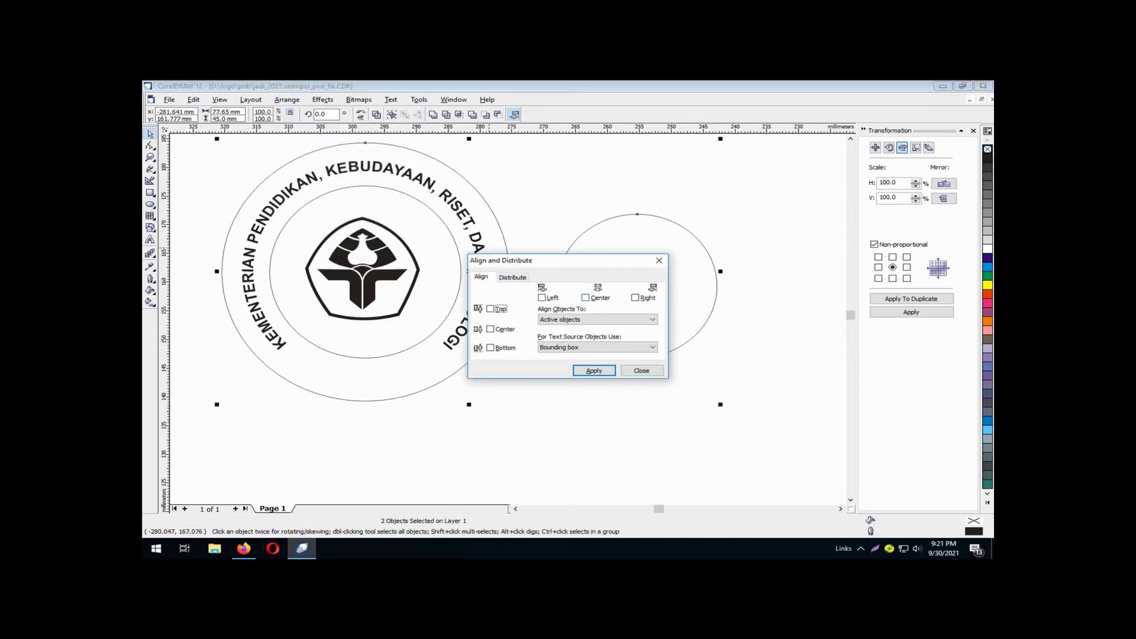
click(585, 298)
click(490, 329)
click(594, 371)
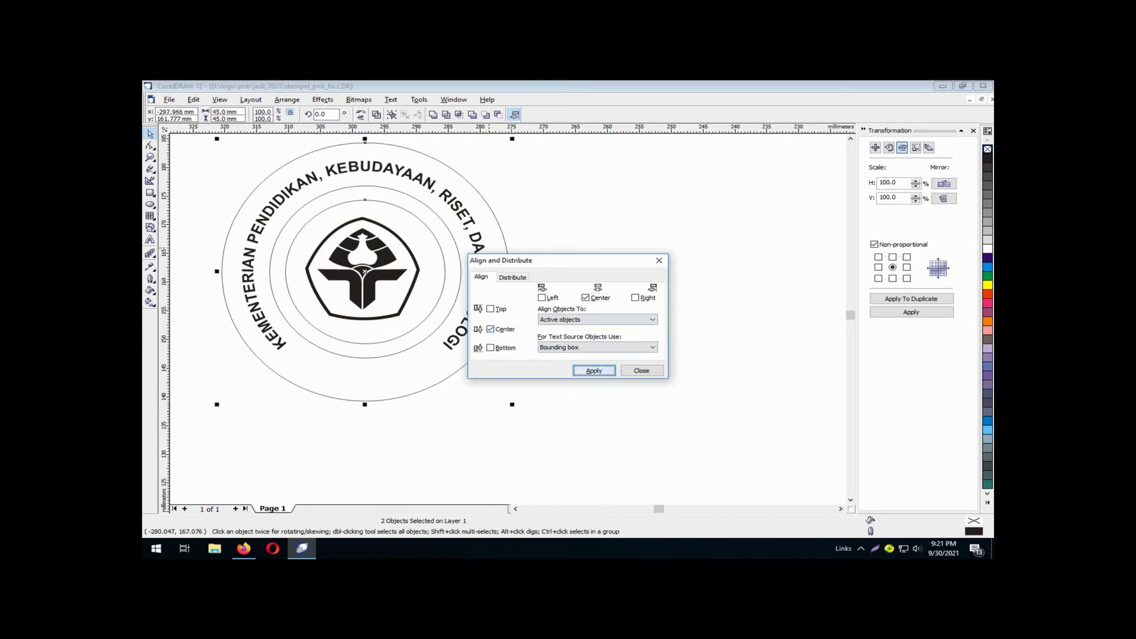
key(Tab)
key(Return)
key(Escape)
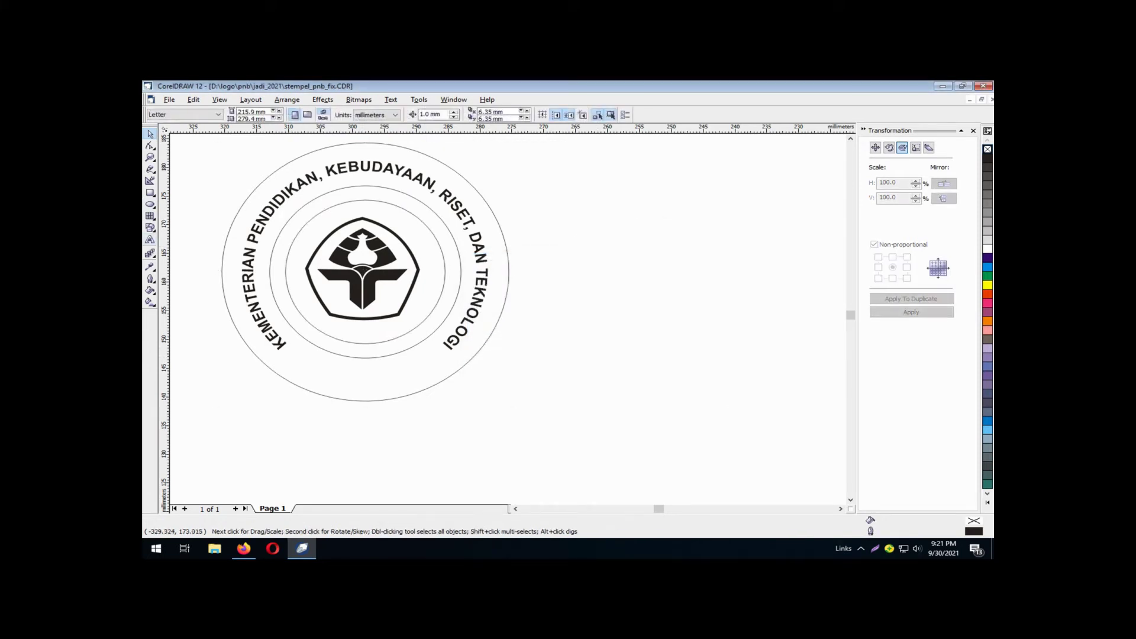
Add the artistic text "POLITEKNIK NEGERI" in 7 pt Arial outside the stamp, beside its lower edge
key(F8)
click(318, 174)
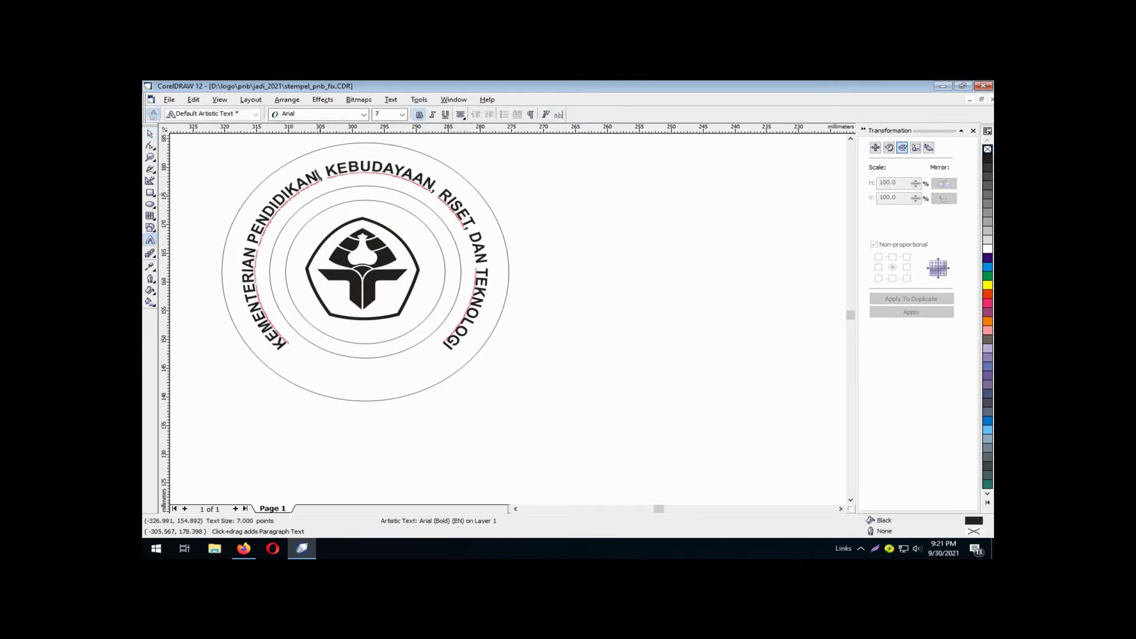
click(537, 398)
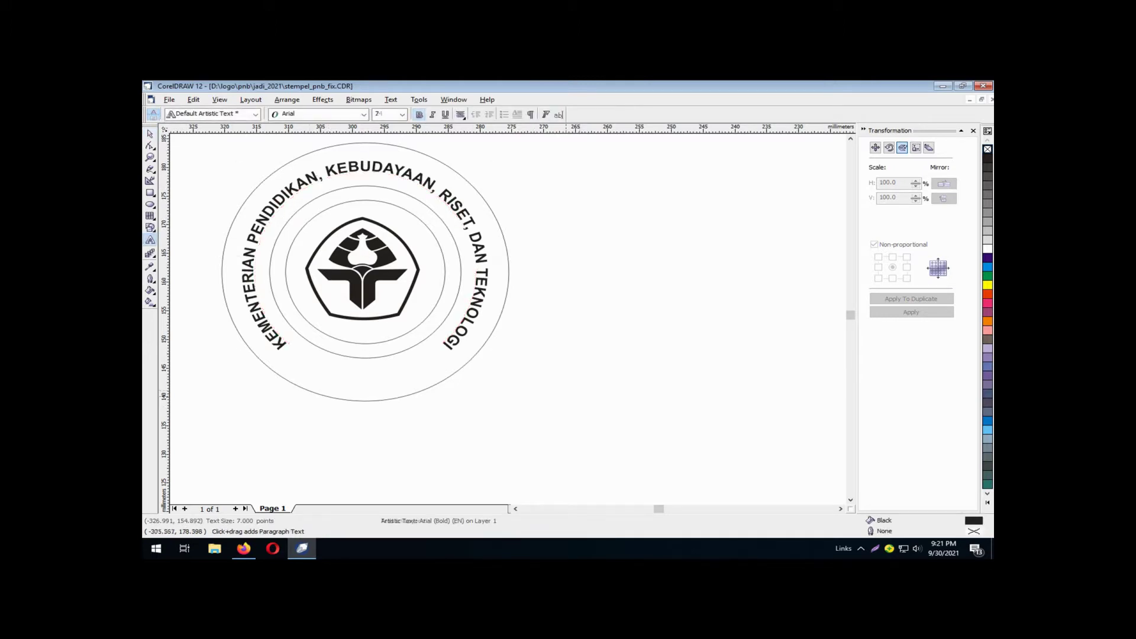
click(402, 114)
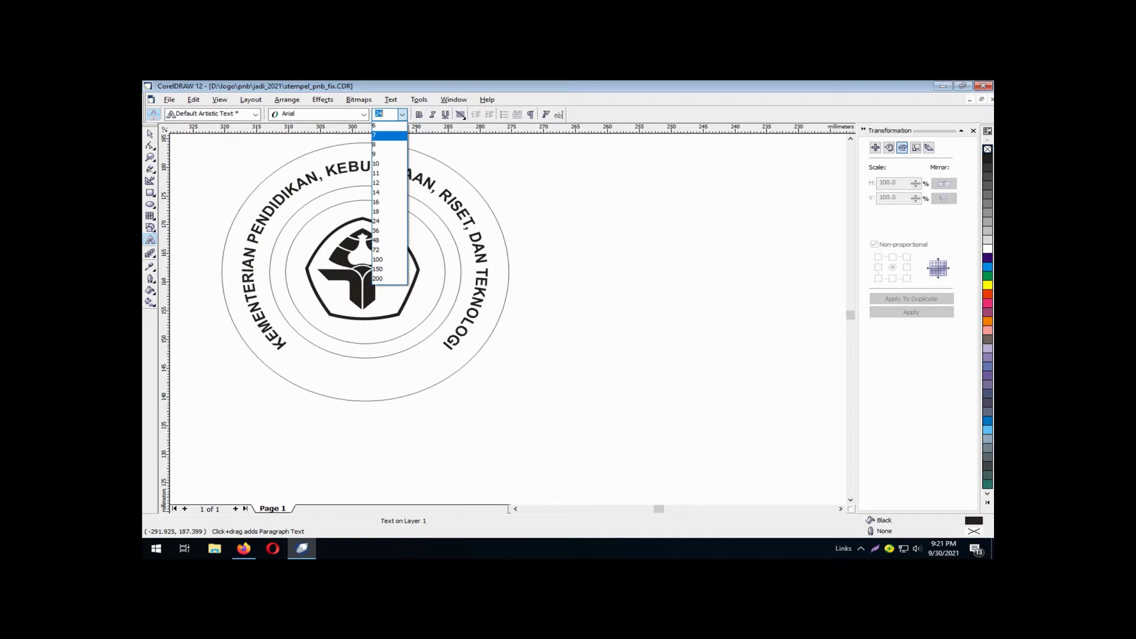
click(385, 136)
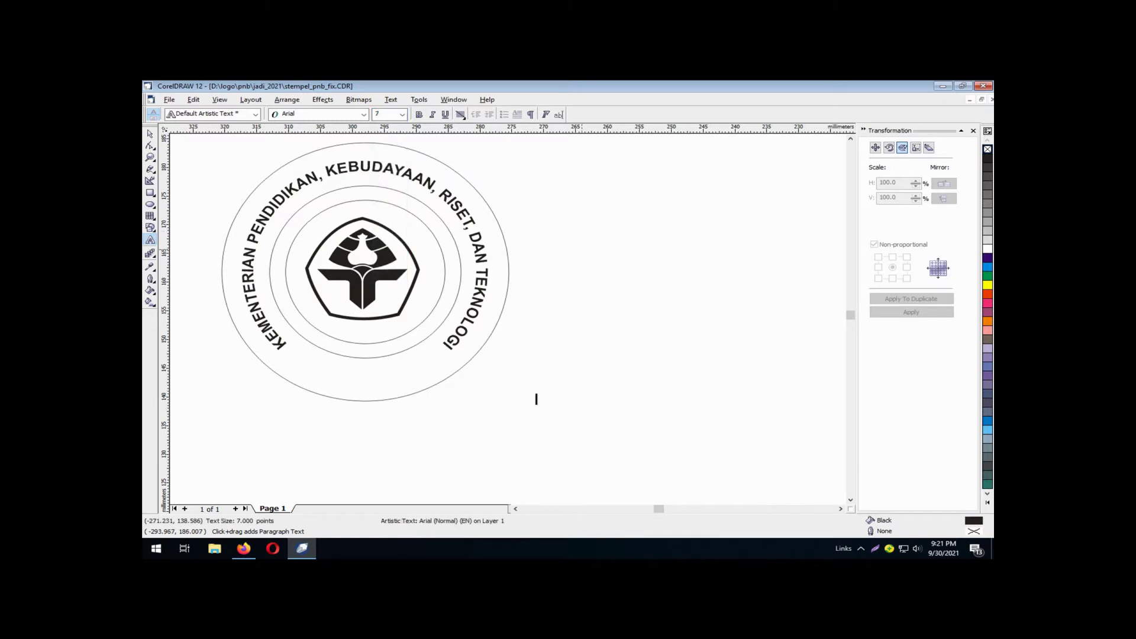
text(POLITEKNIK NE)
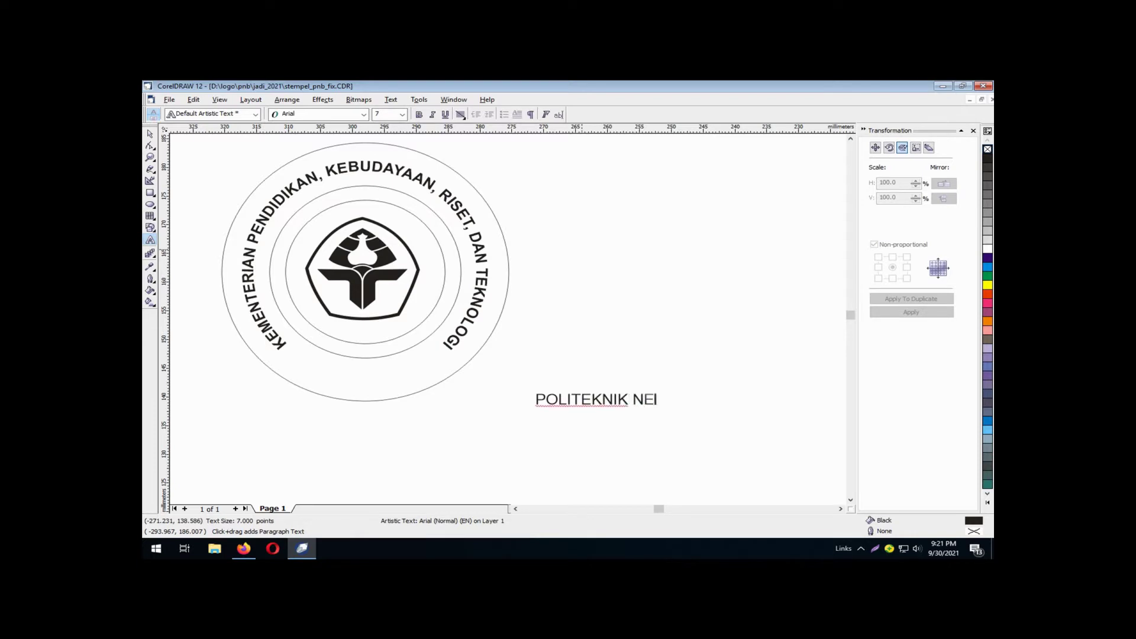
text(GERI)
key(ctrl+space)
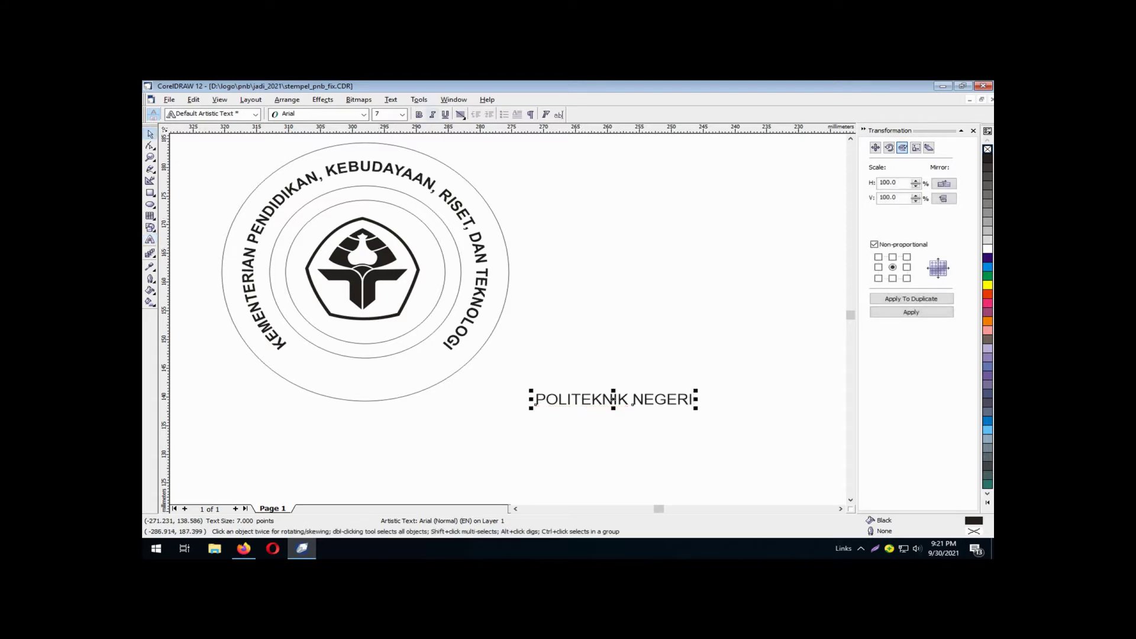
Make the POLITEKNIK NEGERI text bold and set its font size to 9 pt
key(ctrl+b)
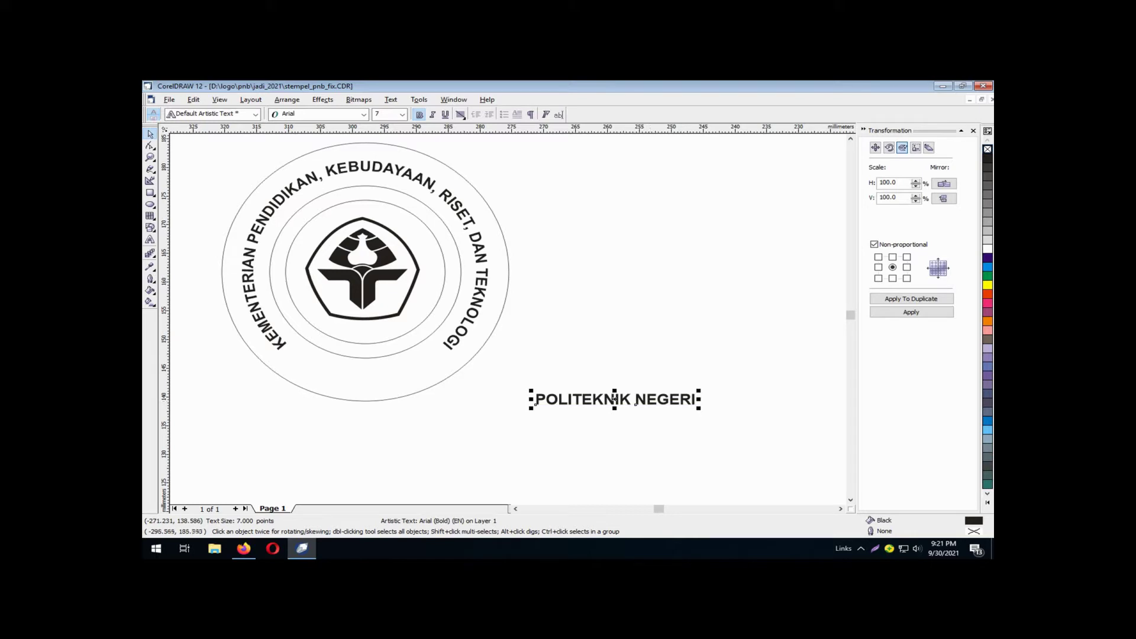
click(402, 114)
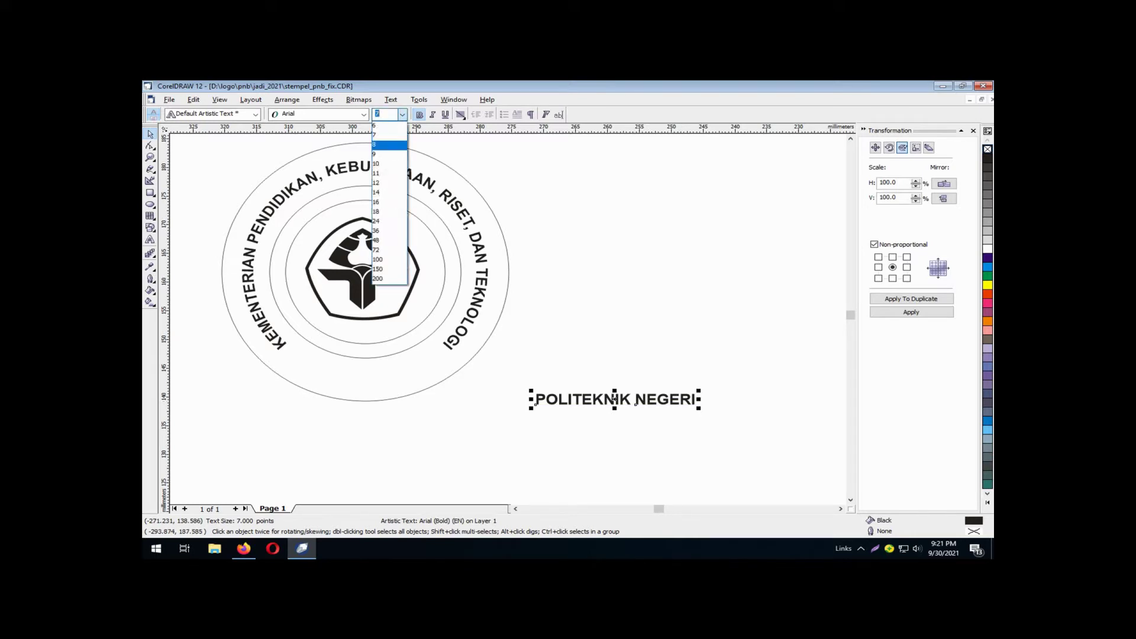
click(386, 142)
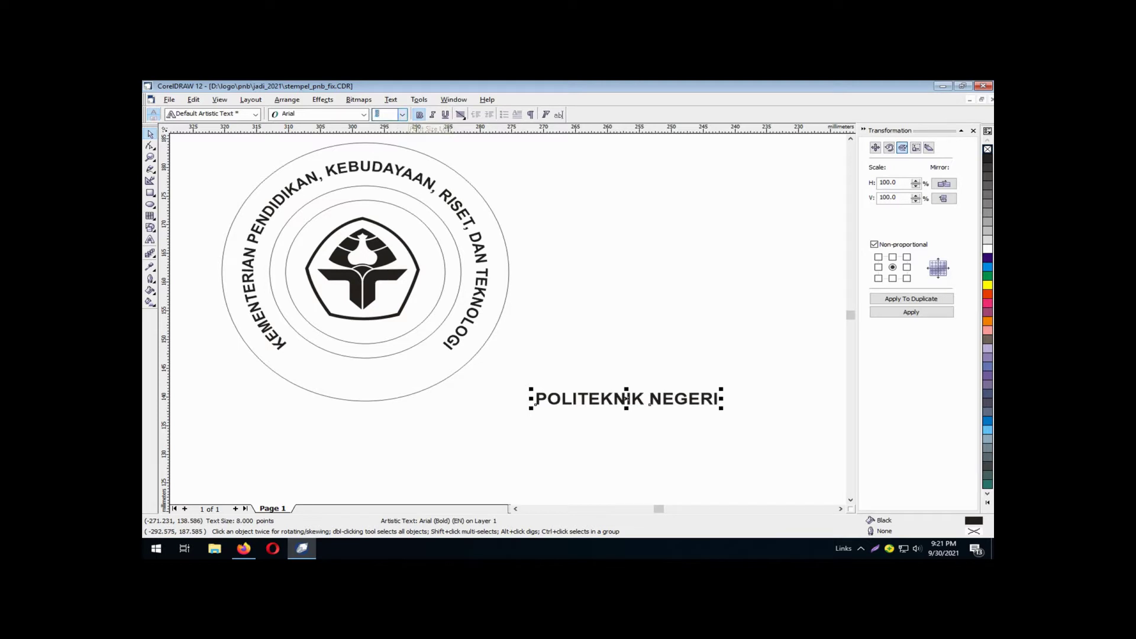
click(402, 114)
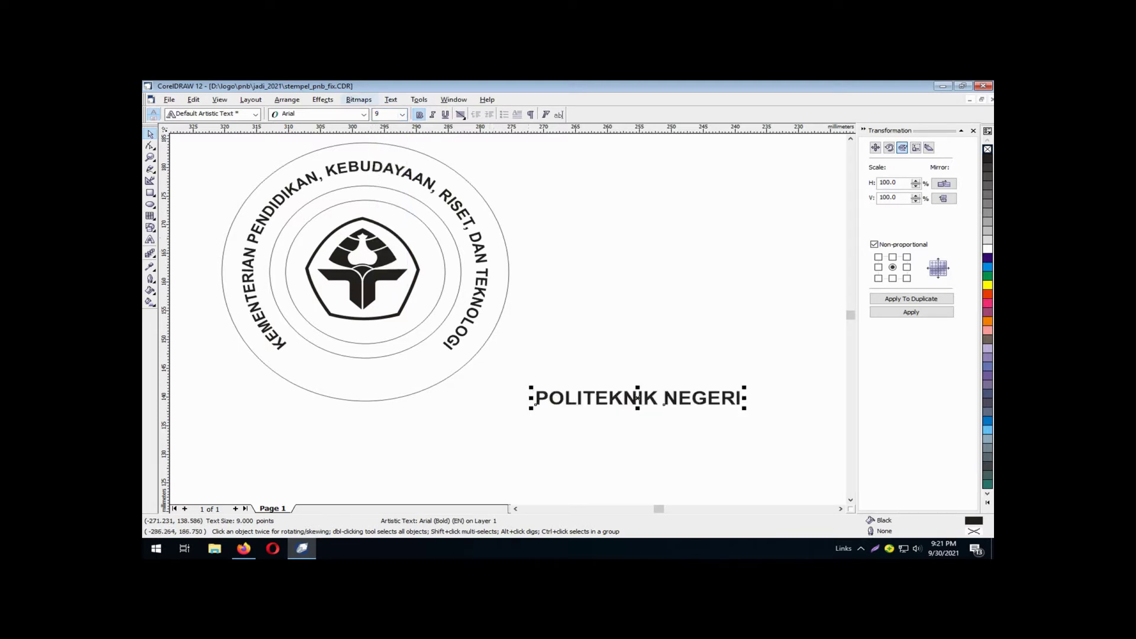
Fit the POLITEKNIK NEGERI text to the path of the innermost 25 mm circle
click(391, 99)
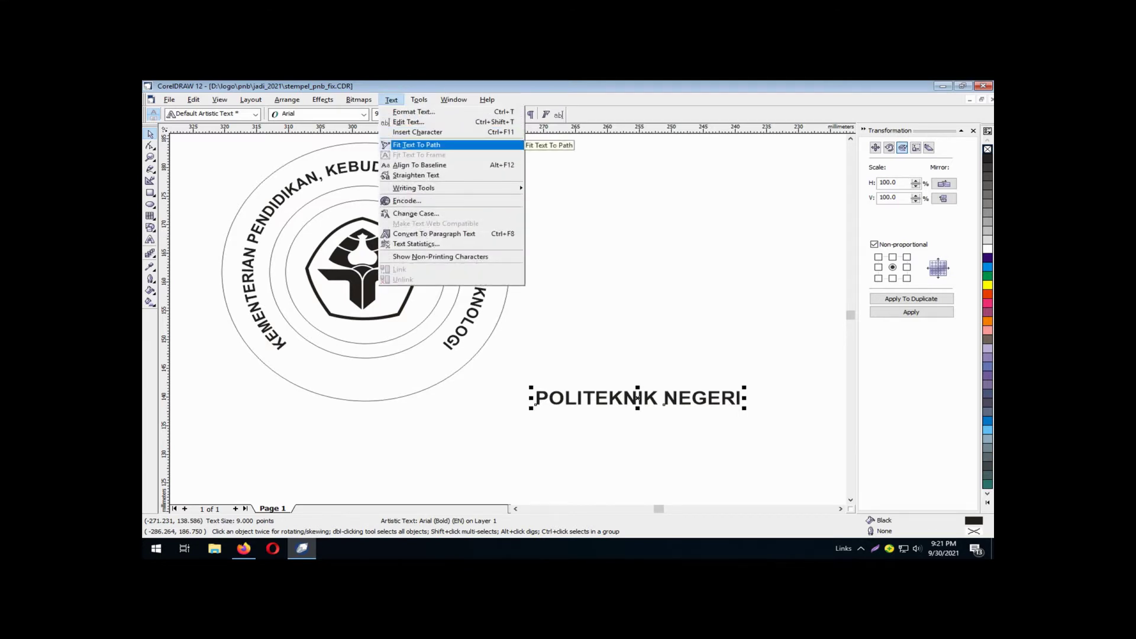
click(414, 145)
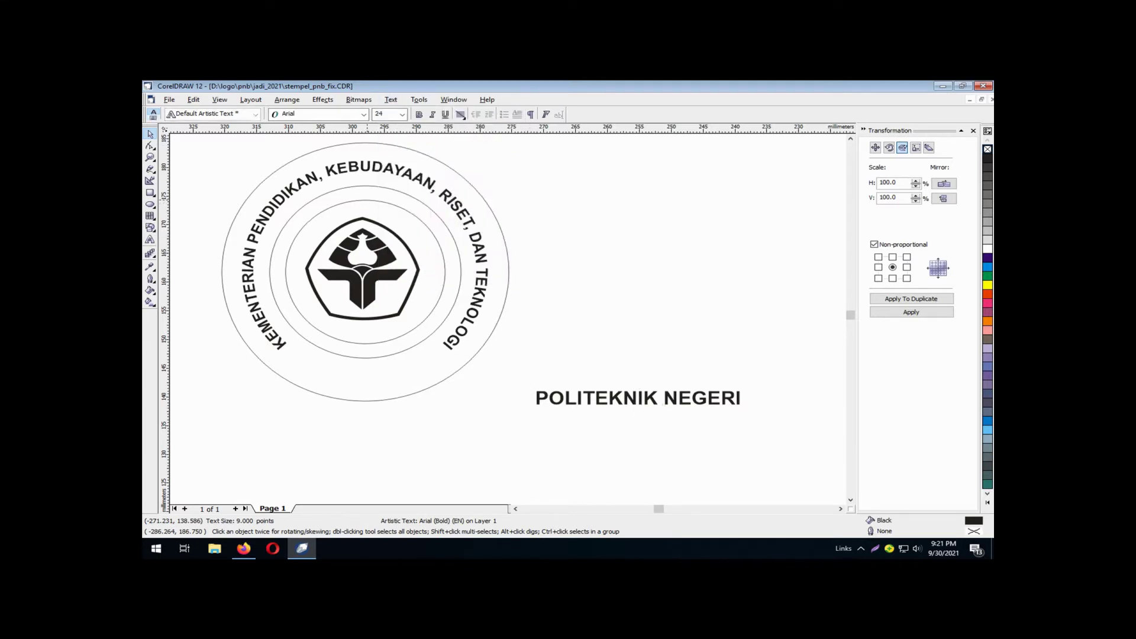
click(367, 200)
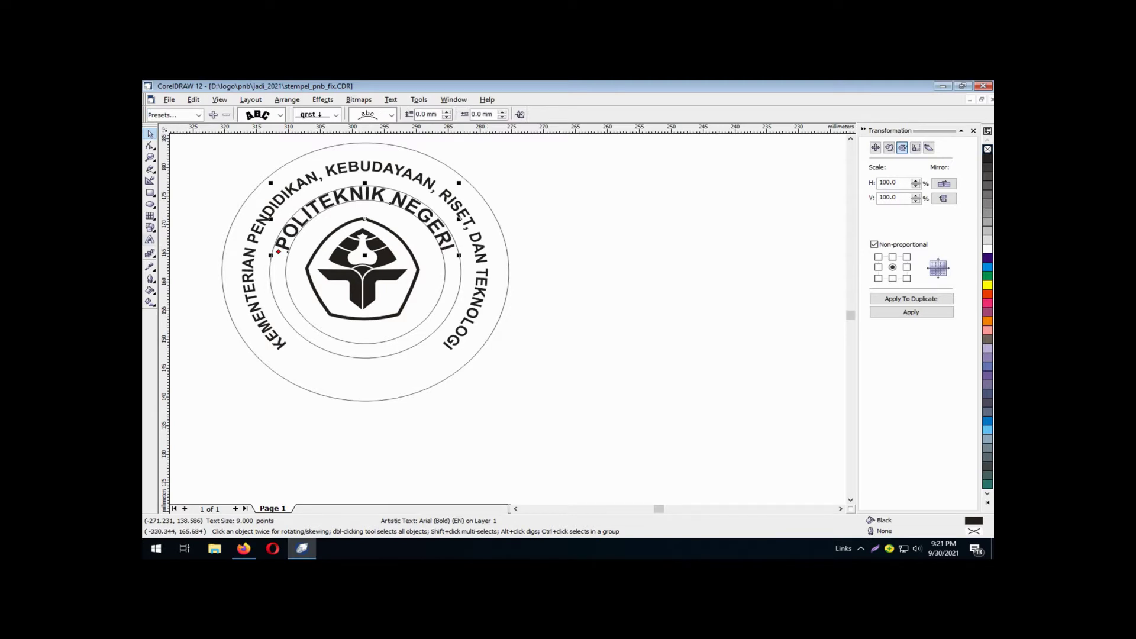
Spread the letters of the curved POLITEKNIK NEGERI text by adding a space between each of them
click(150, 240)
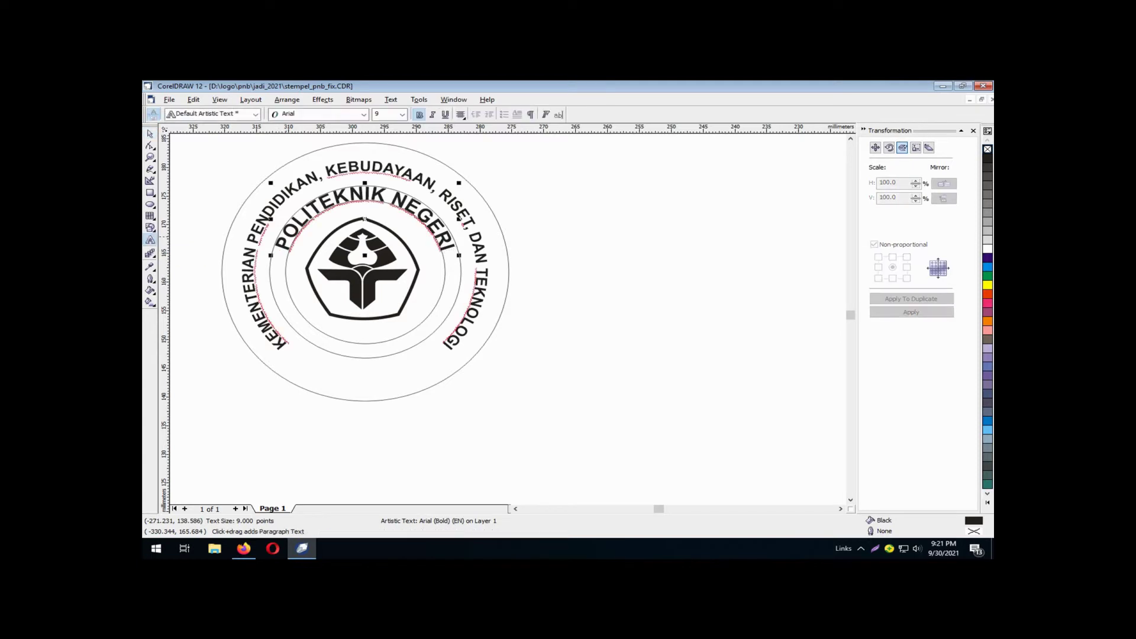
click(286, 236)
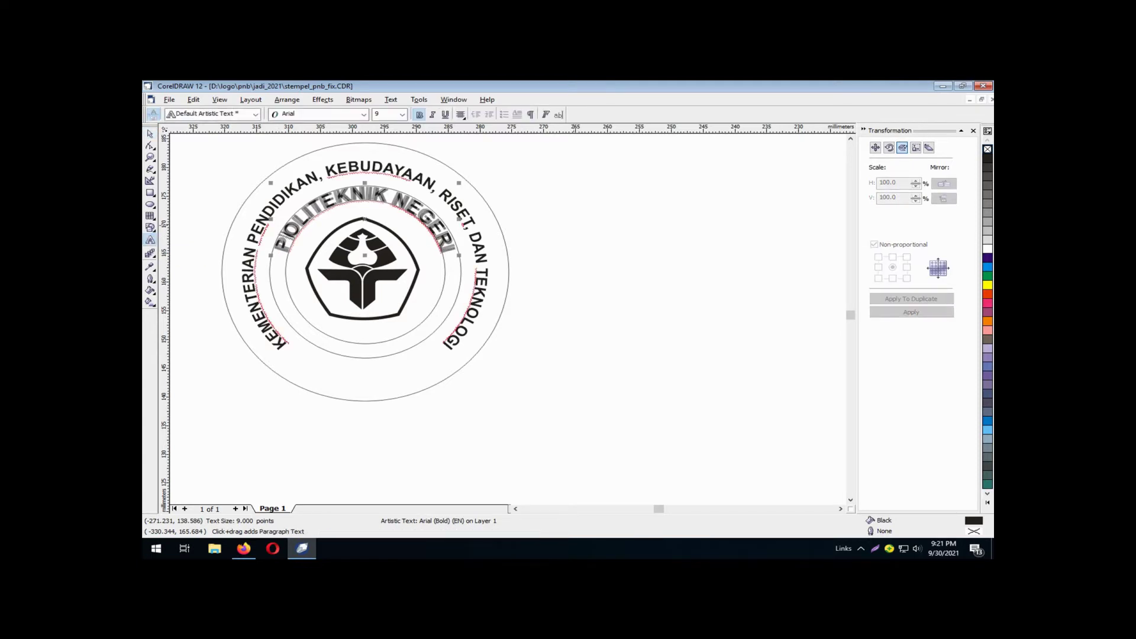
key(Right)
key(Right)
key(Right)
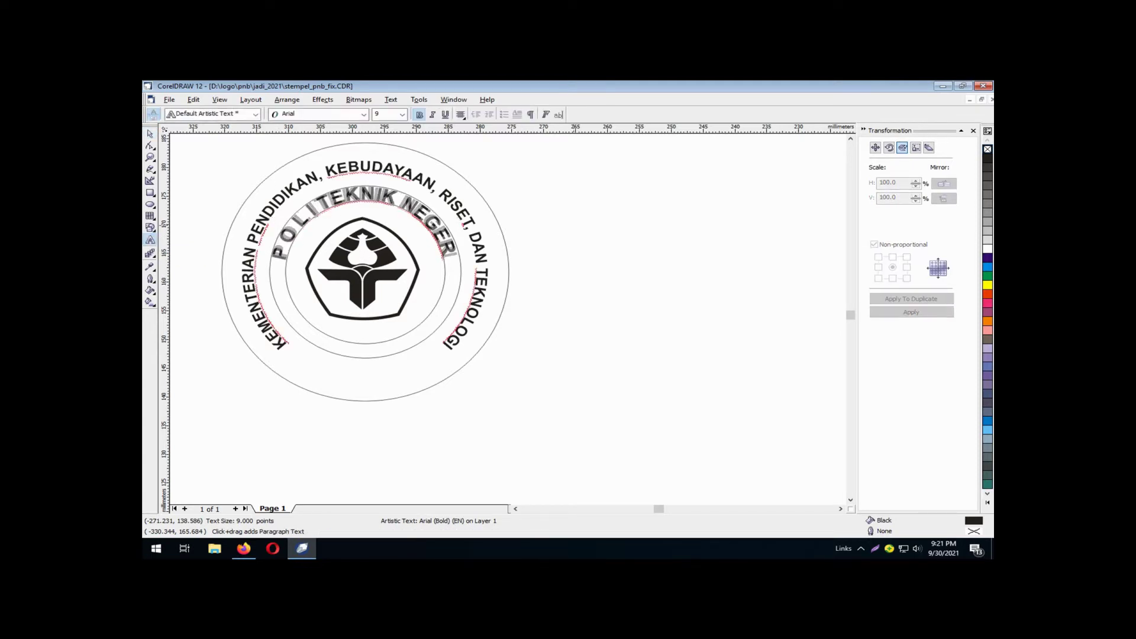
key(Right)
key(Right)
key(Right)
key(Right)
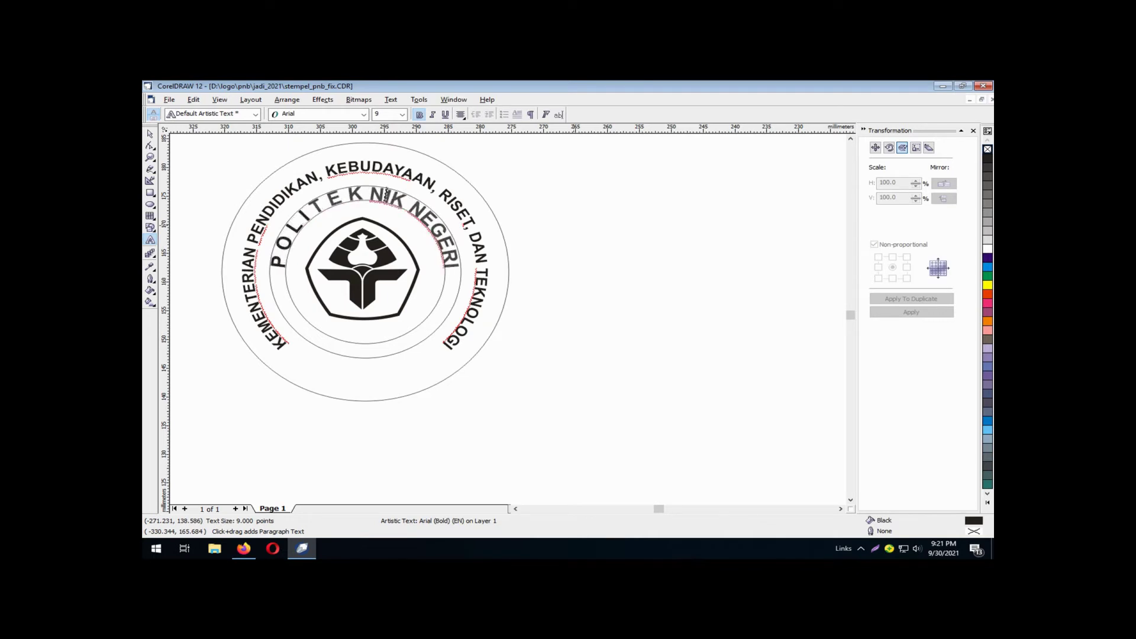
key(Right)
key(Right)
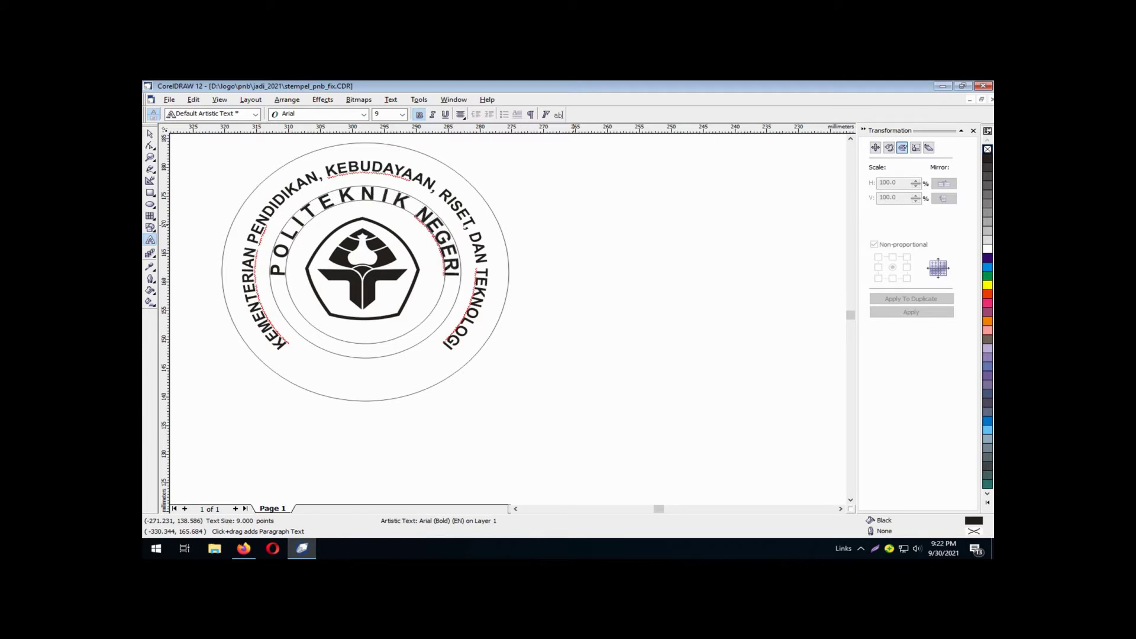
key(Right)
key(Right)
key(Right)
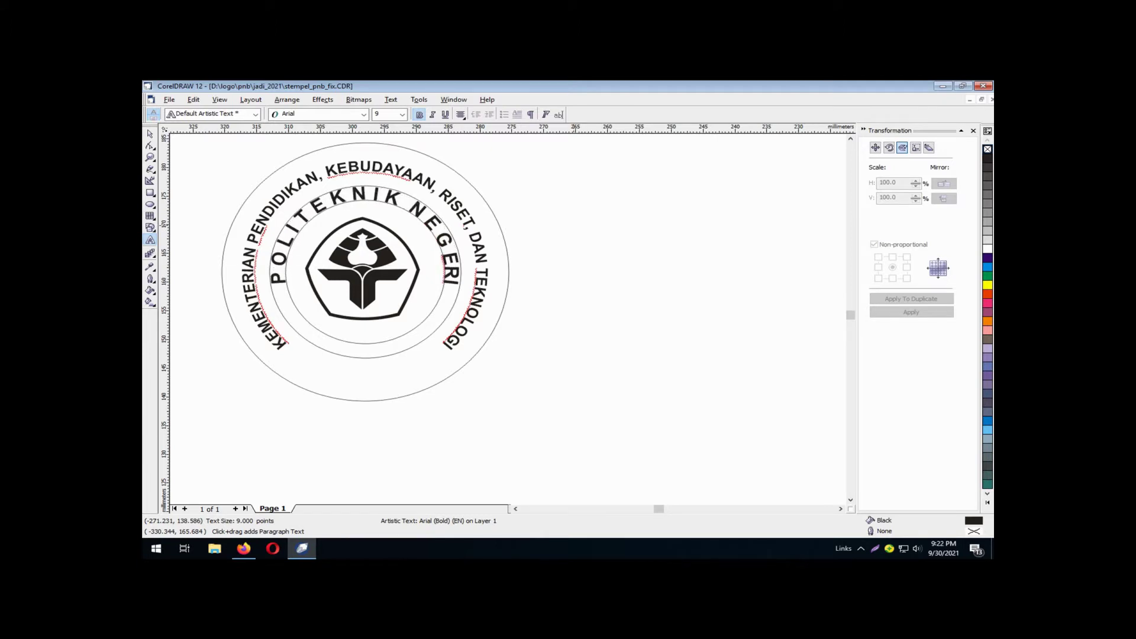
key(Right)
key(Right)
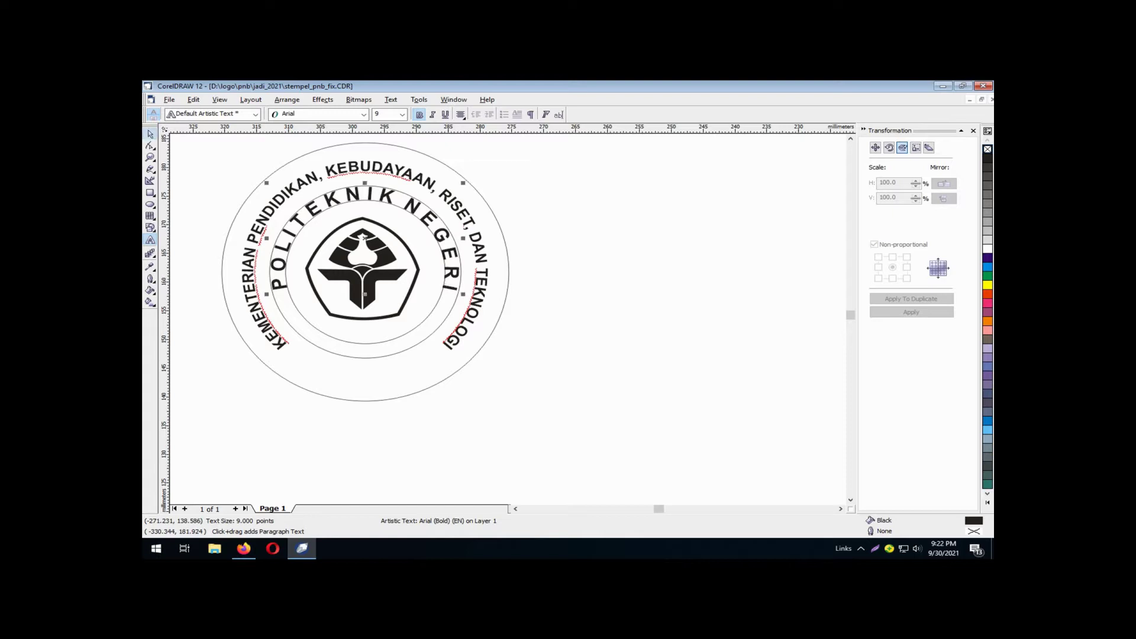
click(150, 134)
key(Escape)
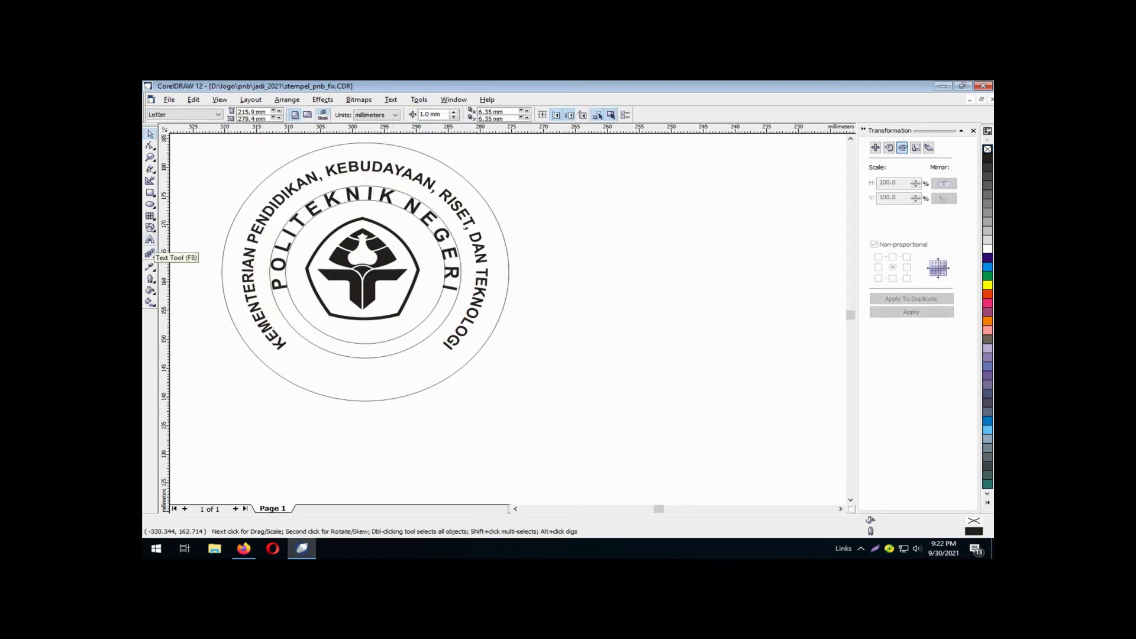
Add the artistic text "BALI" in Arial outside the stamp, beside its lower edge
click(150, 240)
click(480, 436)
text(BALI)
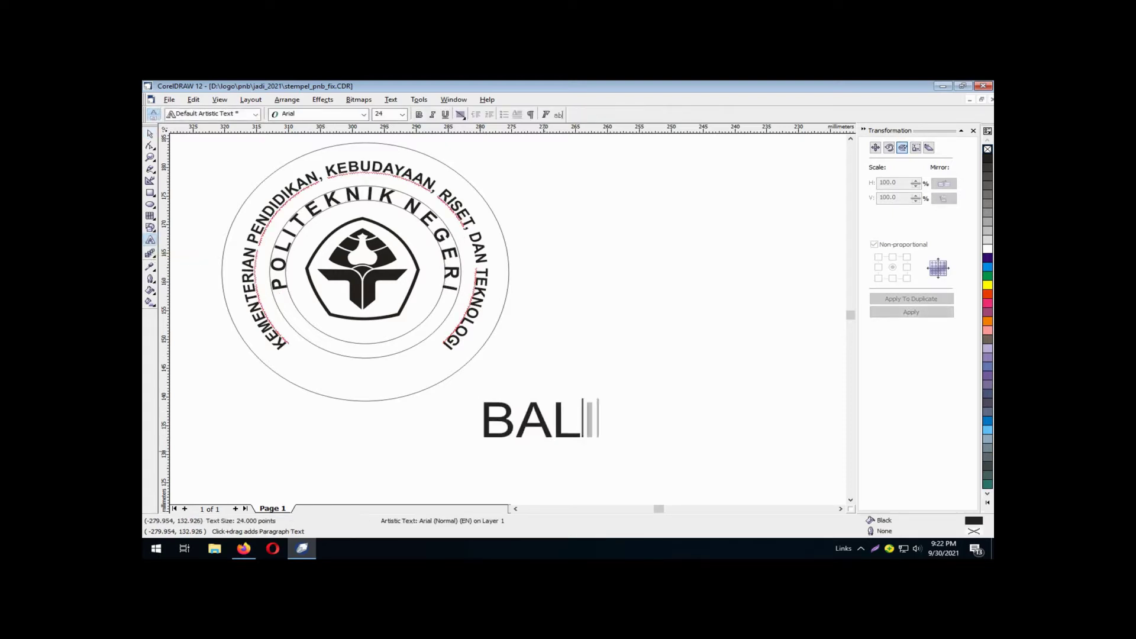
key(ctrl+space)
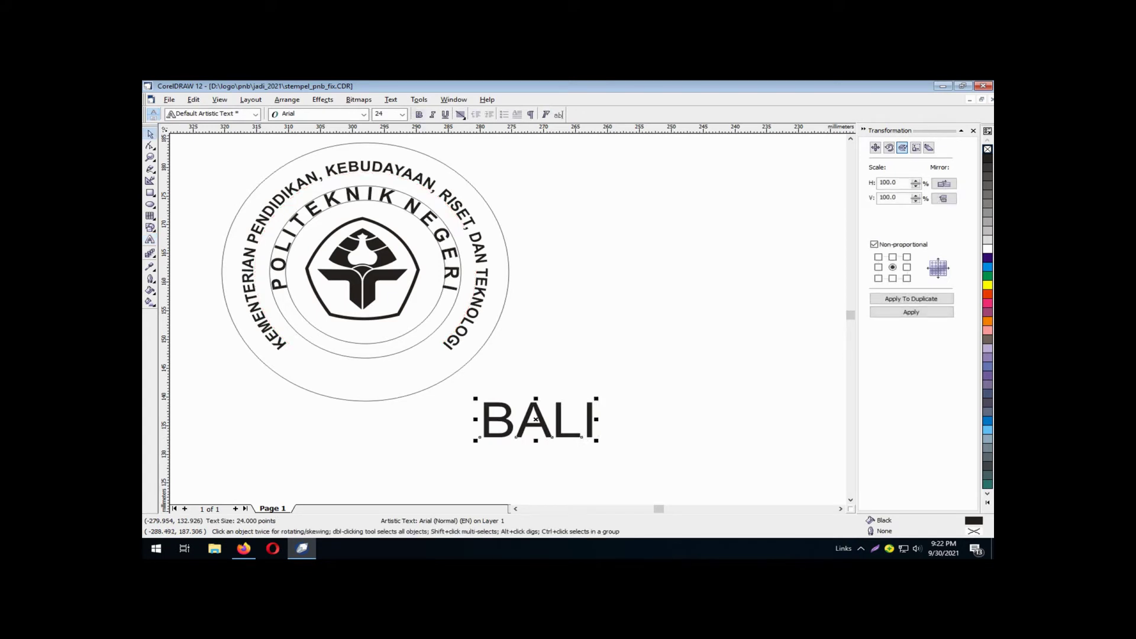
Make the BALI text bold at 18 pt and move it farther away from the stamp
click(418, 115)
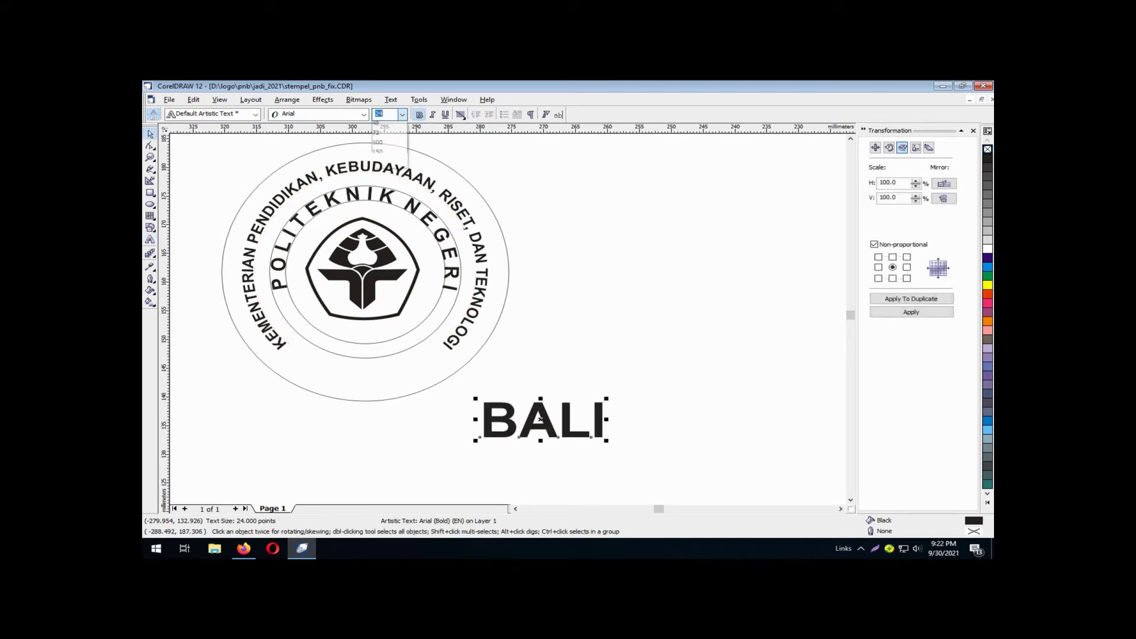
click(401, 114)
click(387, 211)
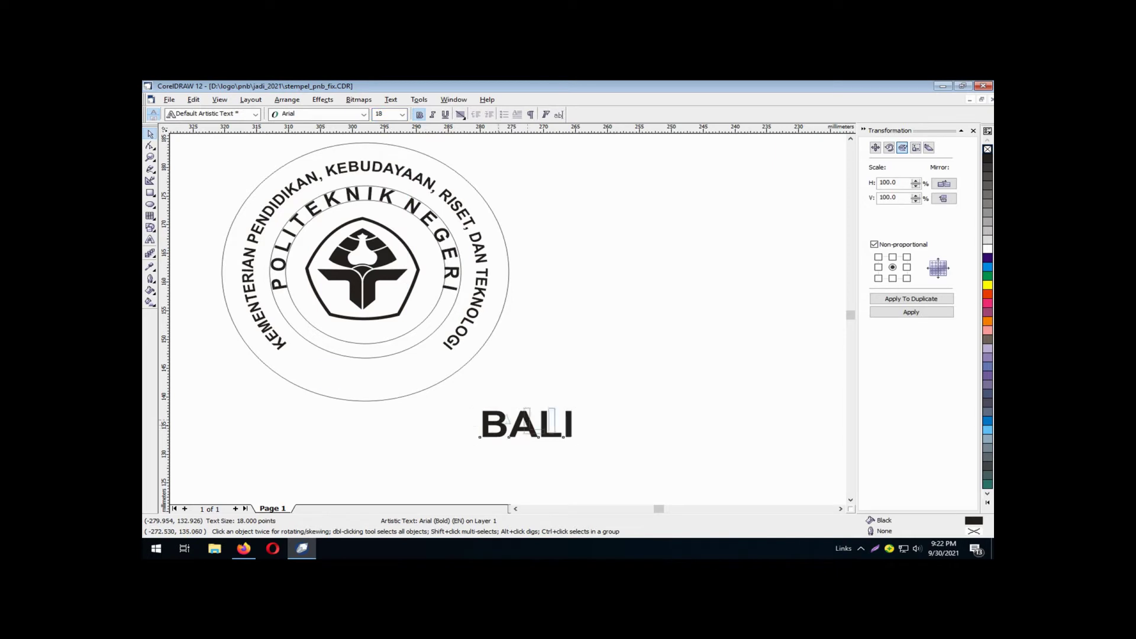
drag(524, 423, 617, 397)
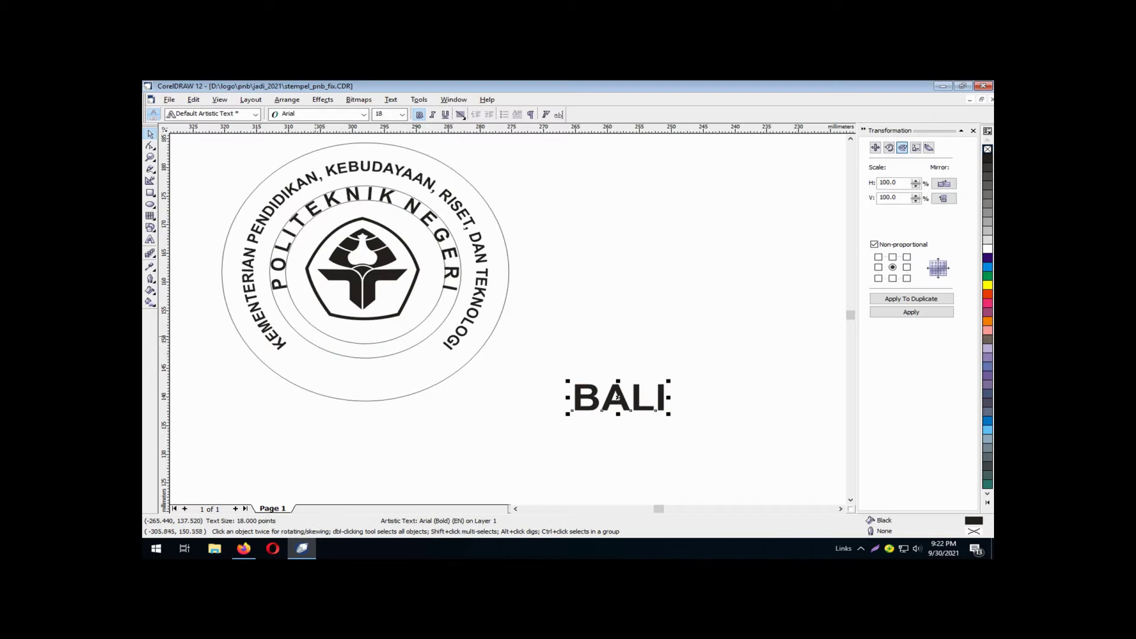
Draw an ellipse about 22 by 21 mm above the BALI text and make it a full ellipse instead of an arc
click(313, 345)
click(173, 224)
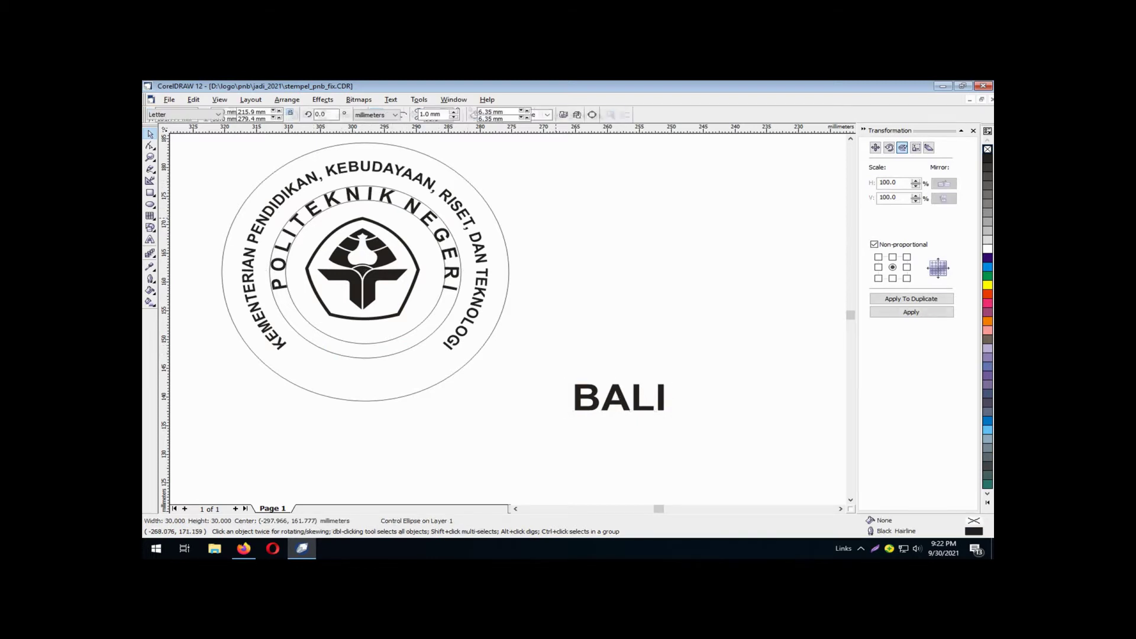
key(F7)
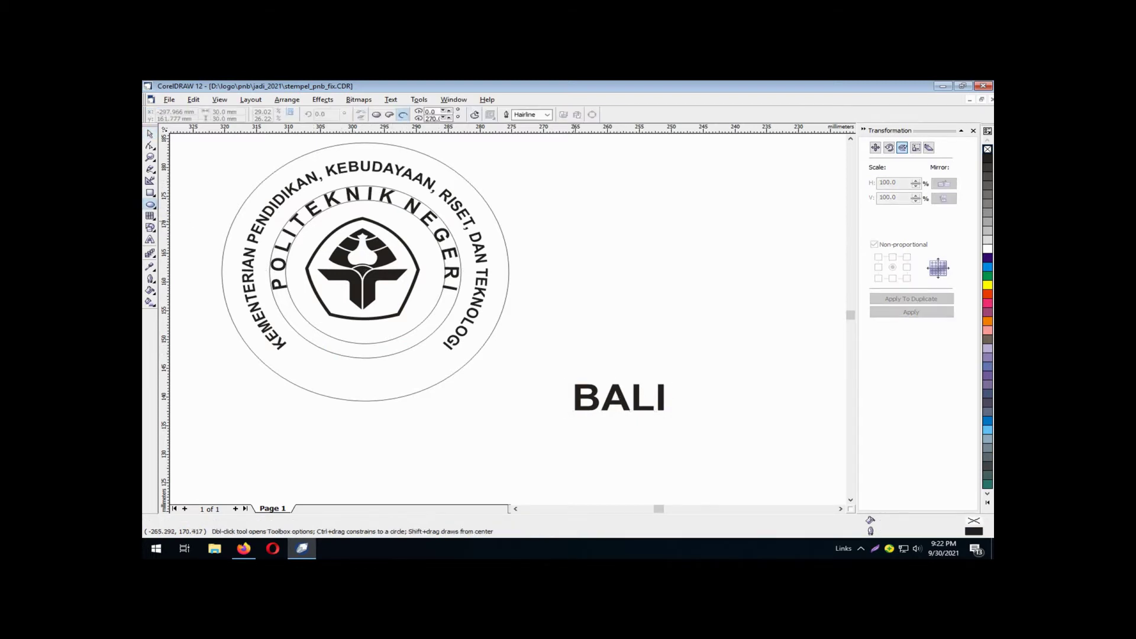
drag(558, 184, 707, 310)
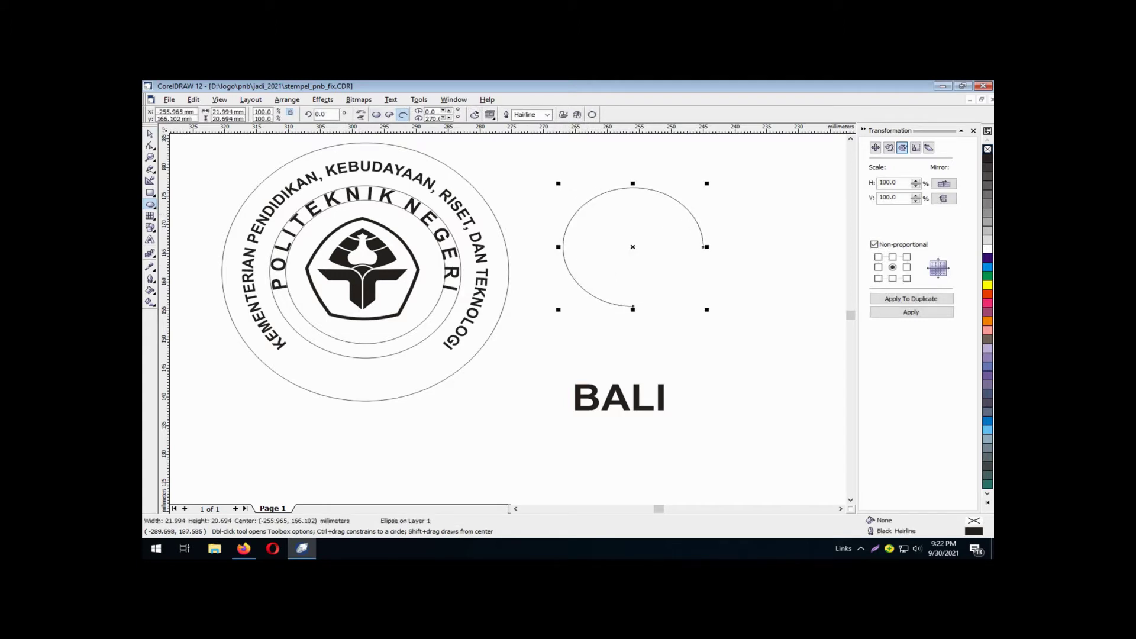
click(376, 114)
Set the new ellipse's width and height to 38 mm
double_click(227, 111)
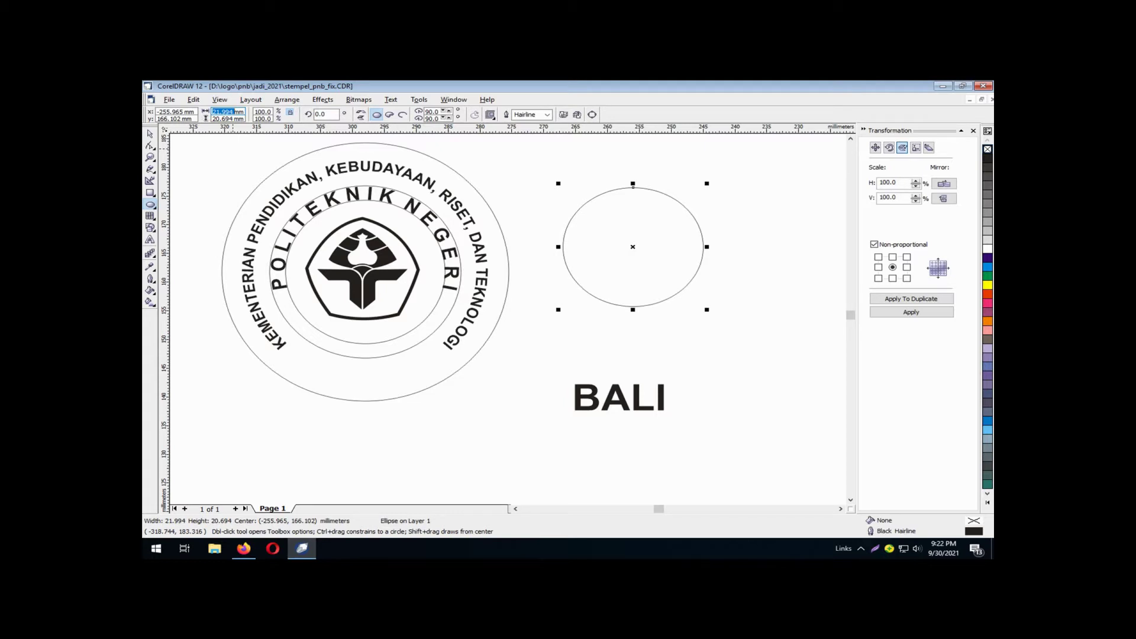
text(38)
key(Tab)
text(38)
key(Return)
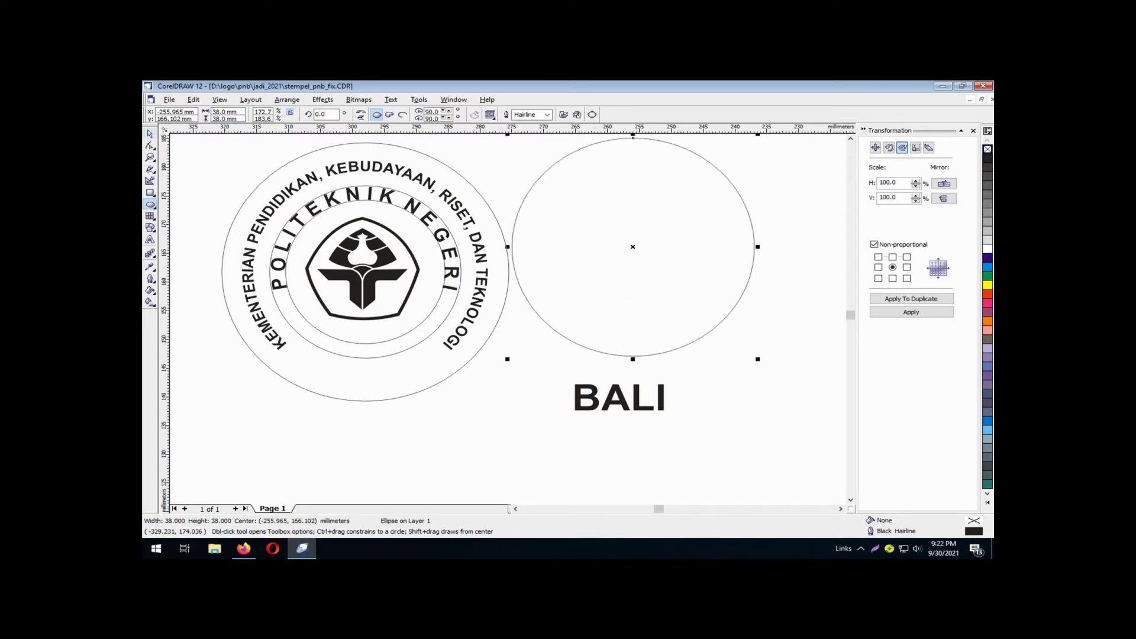
key(space)
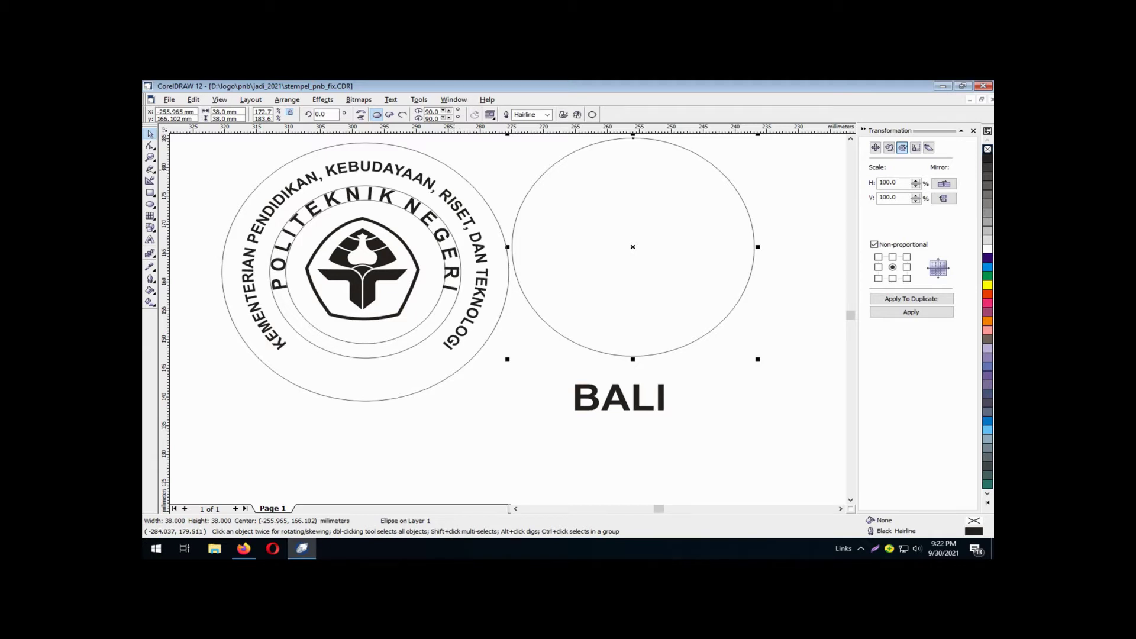
Align the 38 mm circle with the stamp's outer circle, centred both horizontally and vertically
shift+click(486, 270)
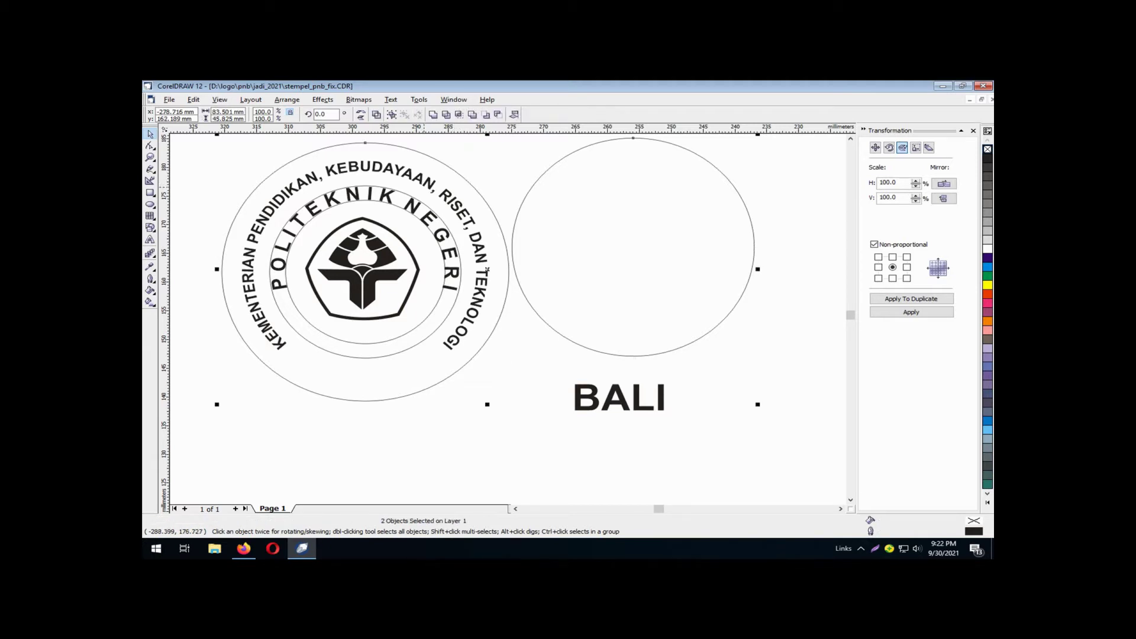
click(287, 100)
mouse_move(319, 132)
click(469, 233)
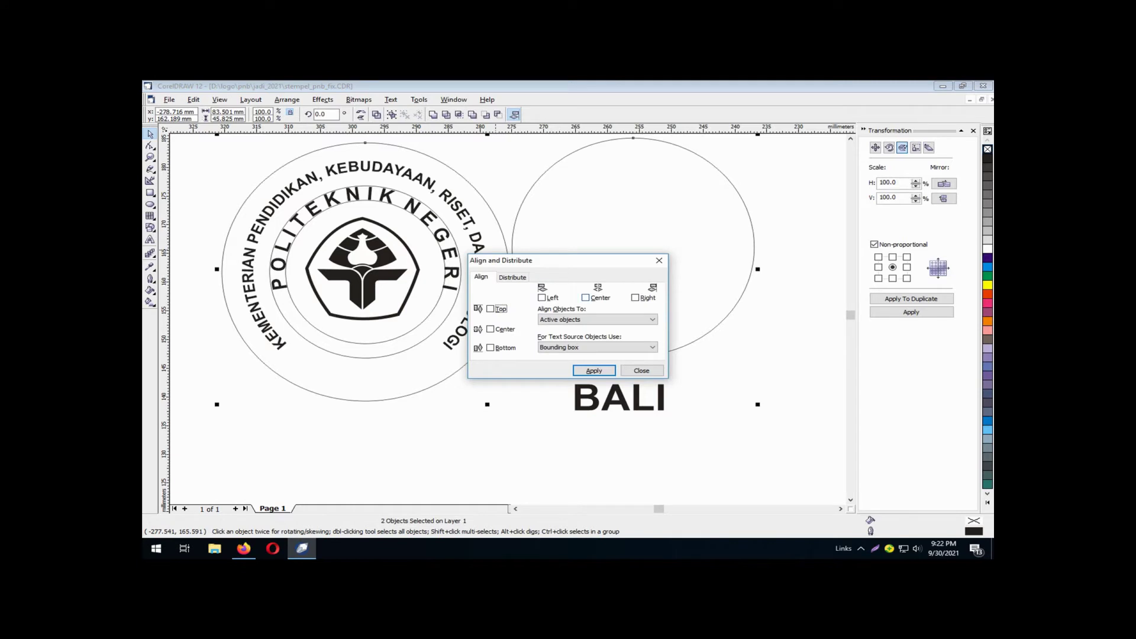
click(585, 298)
click(490, 329)
click(593, 371)
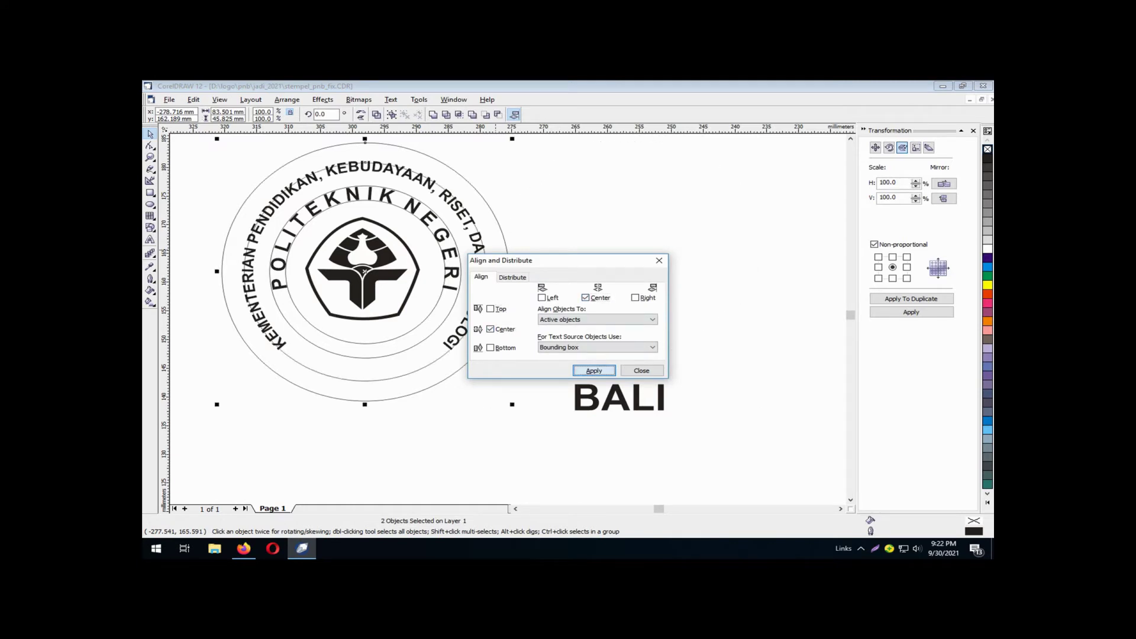
click(642, 371)
click(621, 349)
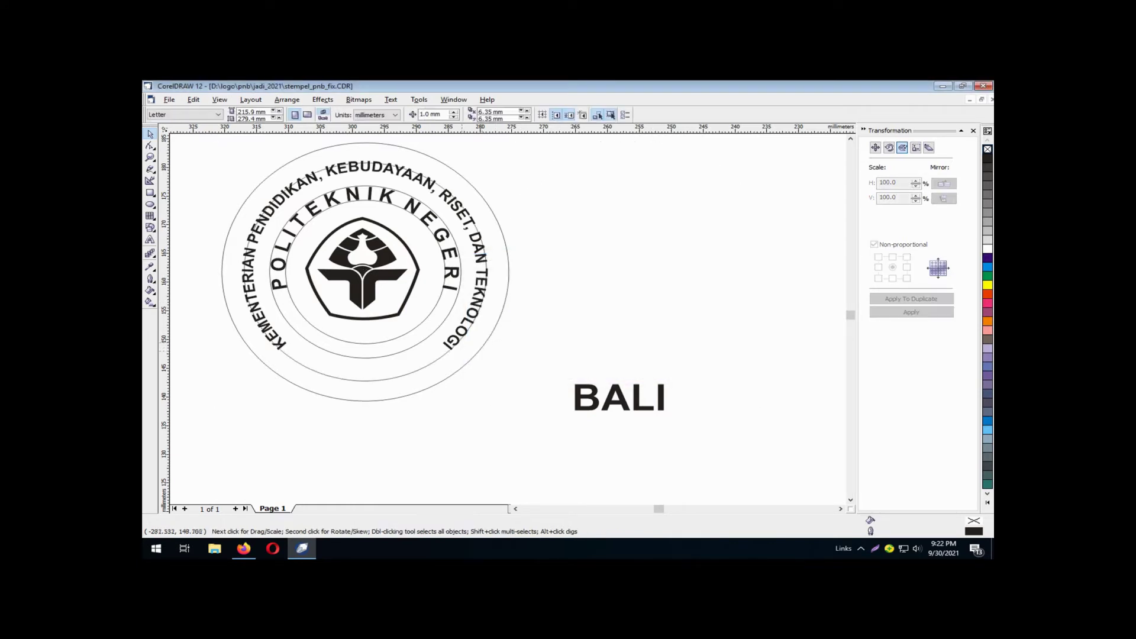
Fit the BALI text to the path of the 38 mm circle
click(622, 393)
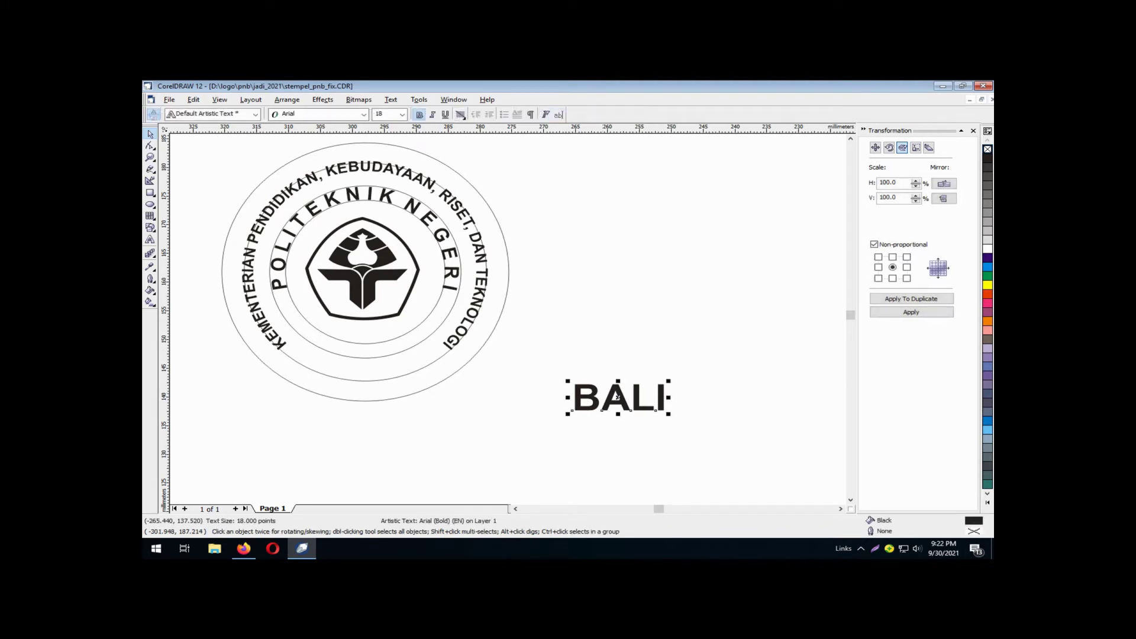
click(391, 99)
key(Down)
key(Return)
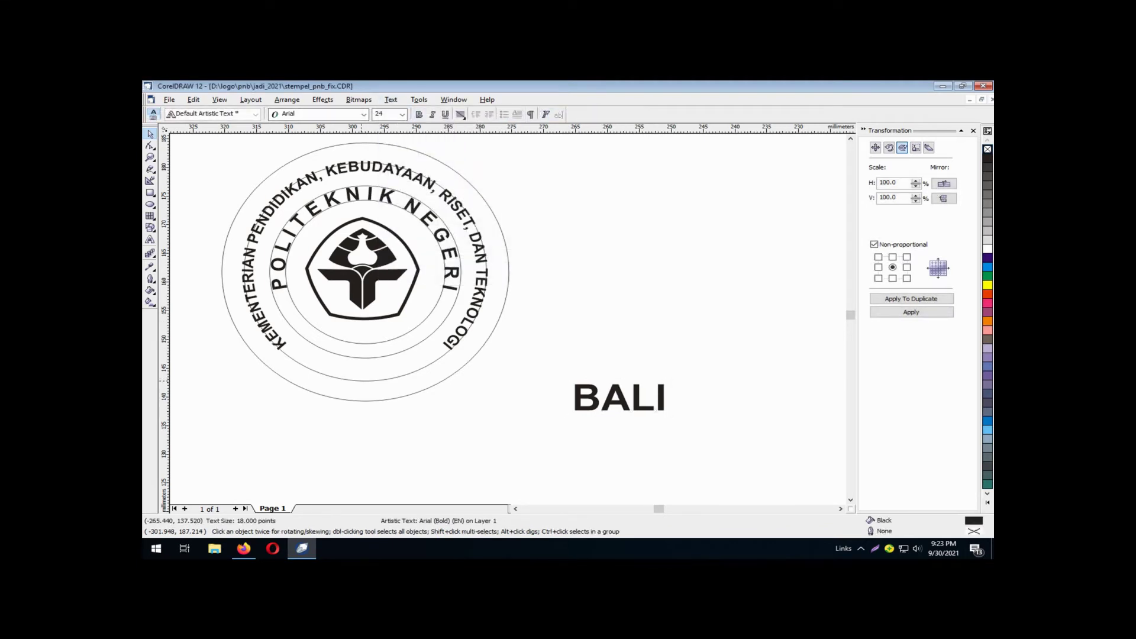
click(361, 380)
Place the BALI text upright inside the lower part of the circle, offset about 3.5 mm from the path
click(368, 114)
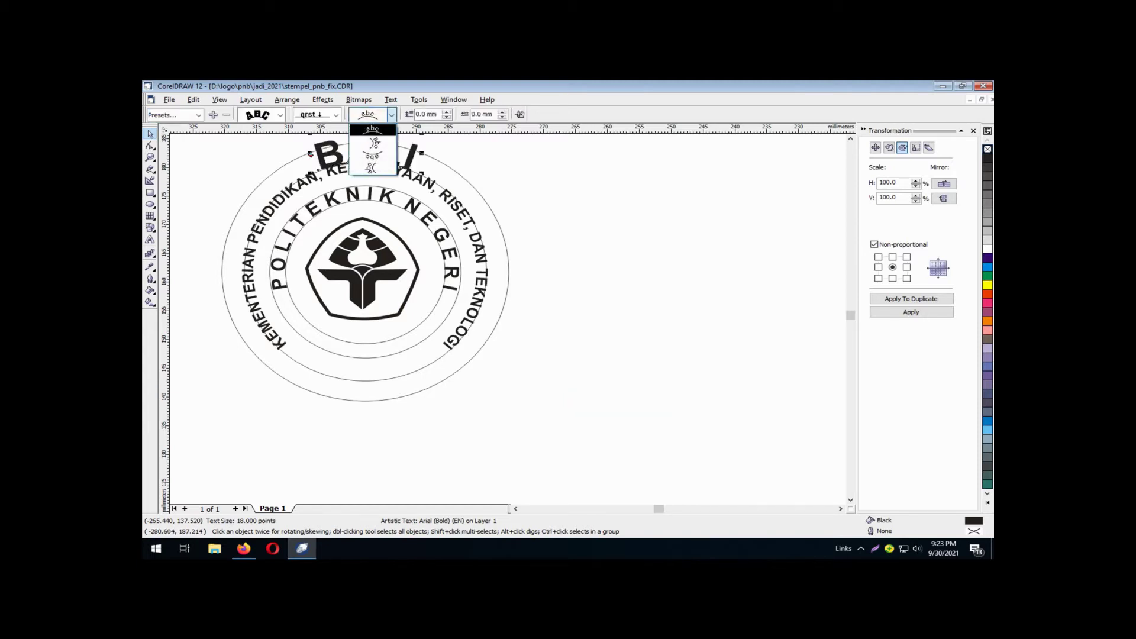
click(372, 156)
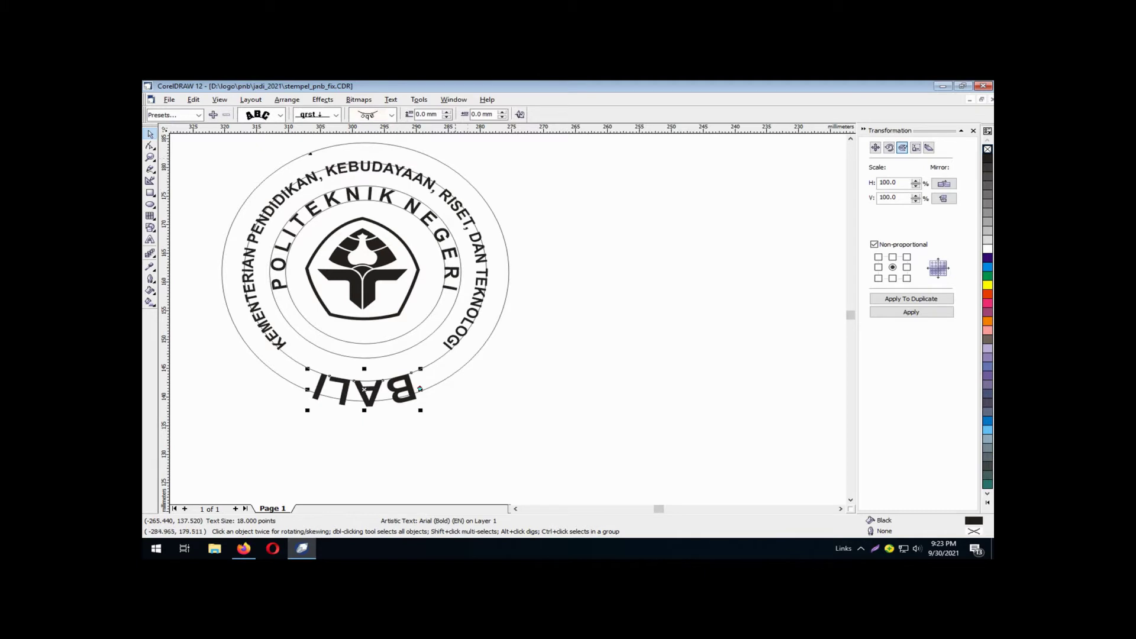
click(519, 114)
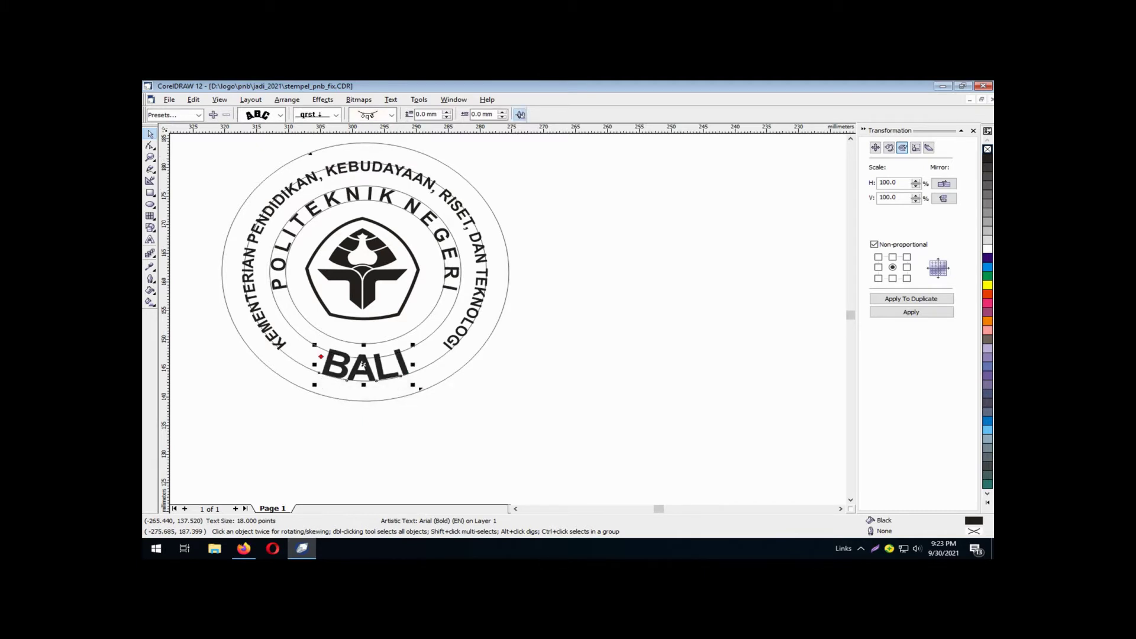
drag(362, 365, 363, 343)
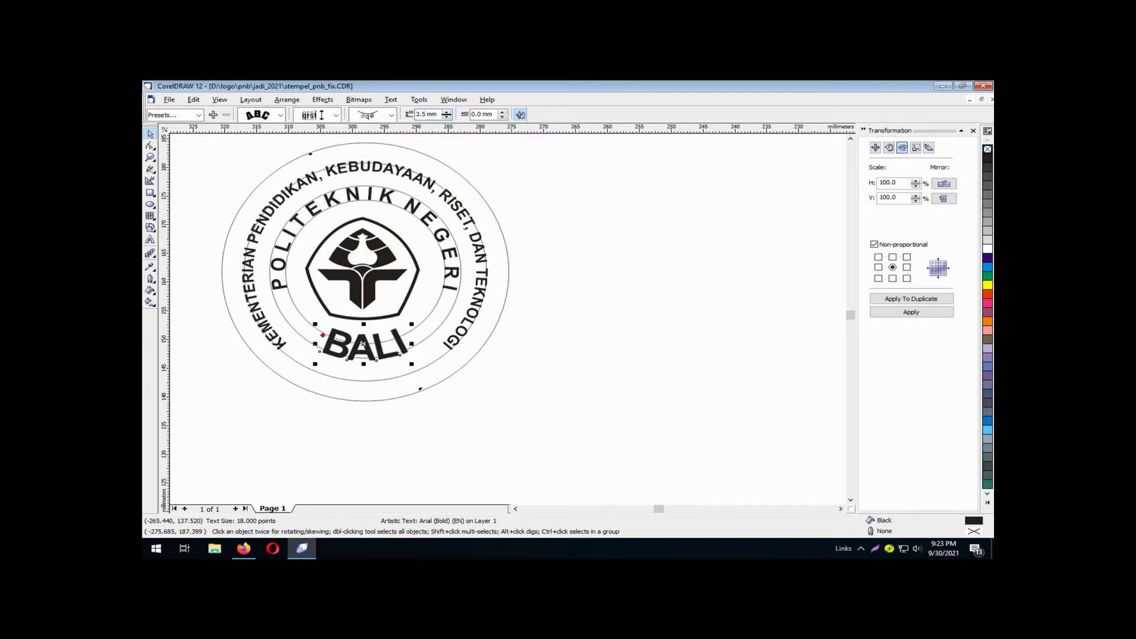
Spread the letters of the curved BALI text by adding spaces between them
double_click(363, 343)
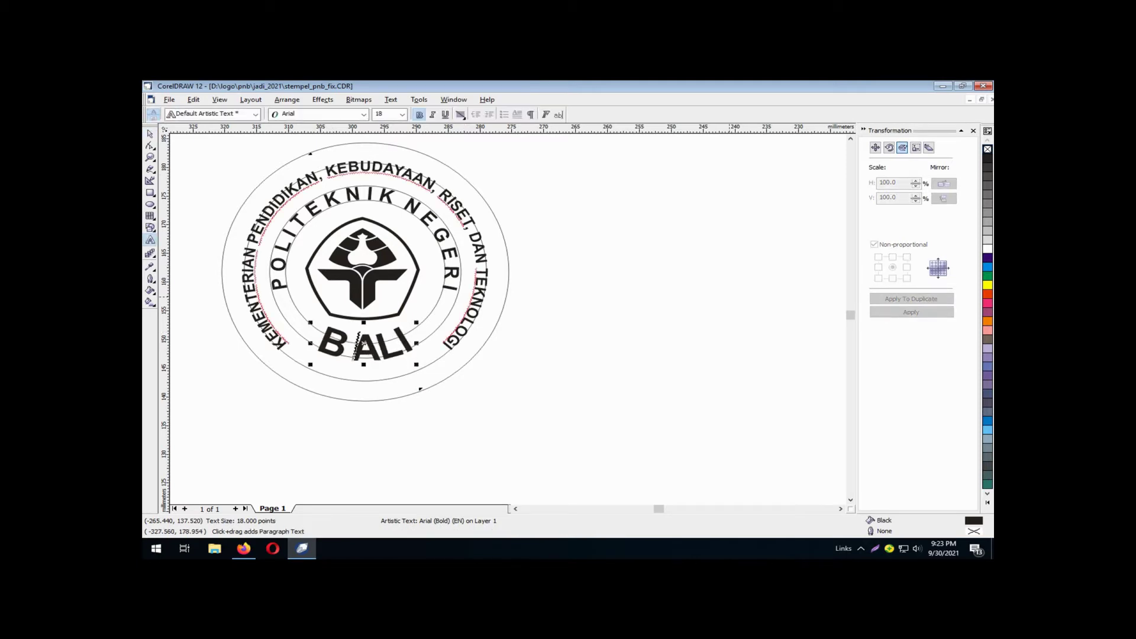
key(Right)
key(Right)
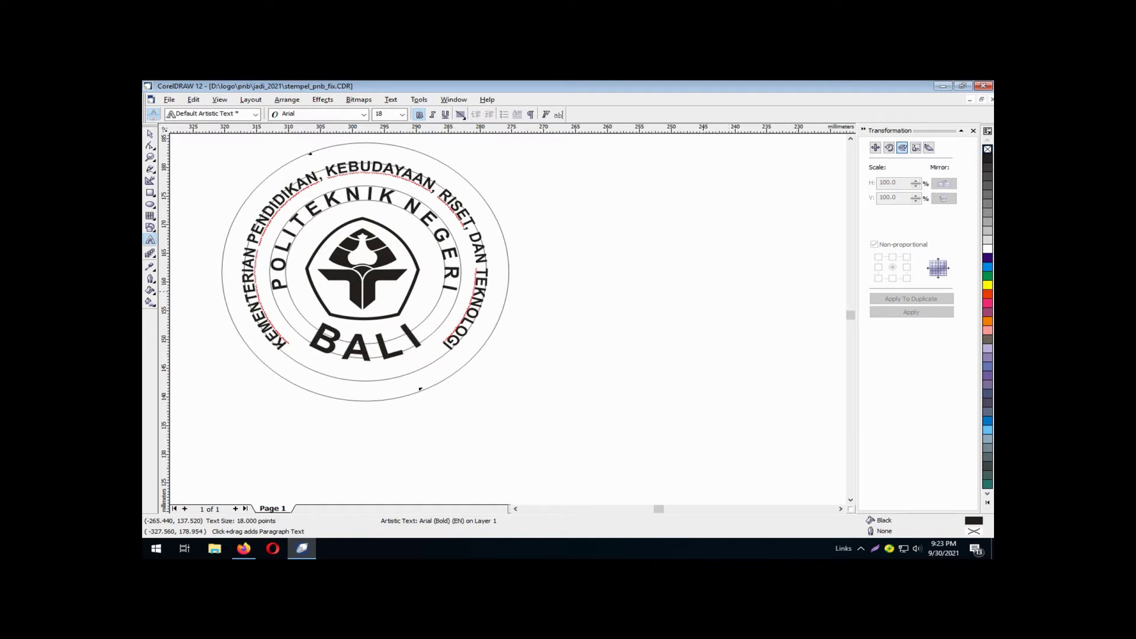
click(150, 135)
click(558, 286)
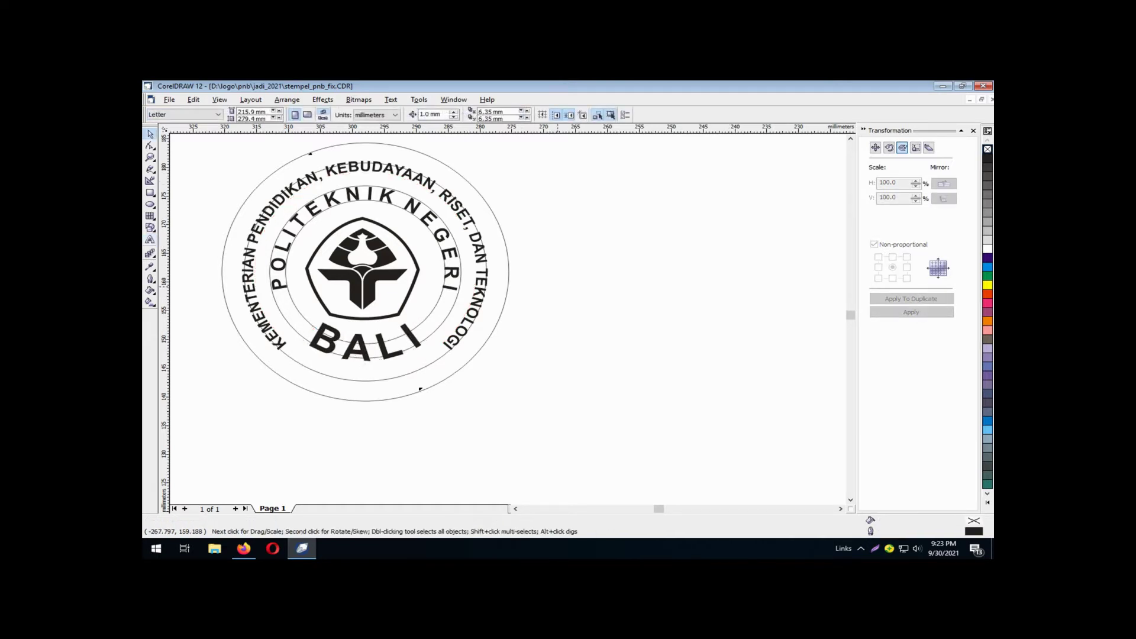
Duplicate the whole stamp about 56 mm to the right of the original
key(F4)
scroll(558, 287, down, 1)
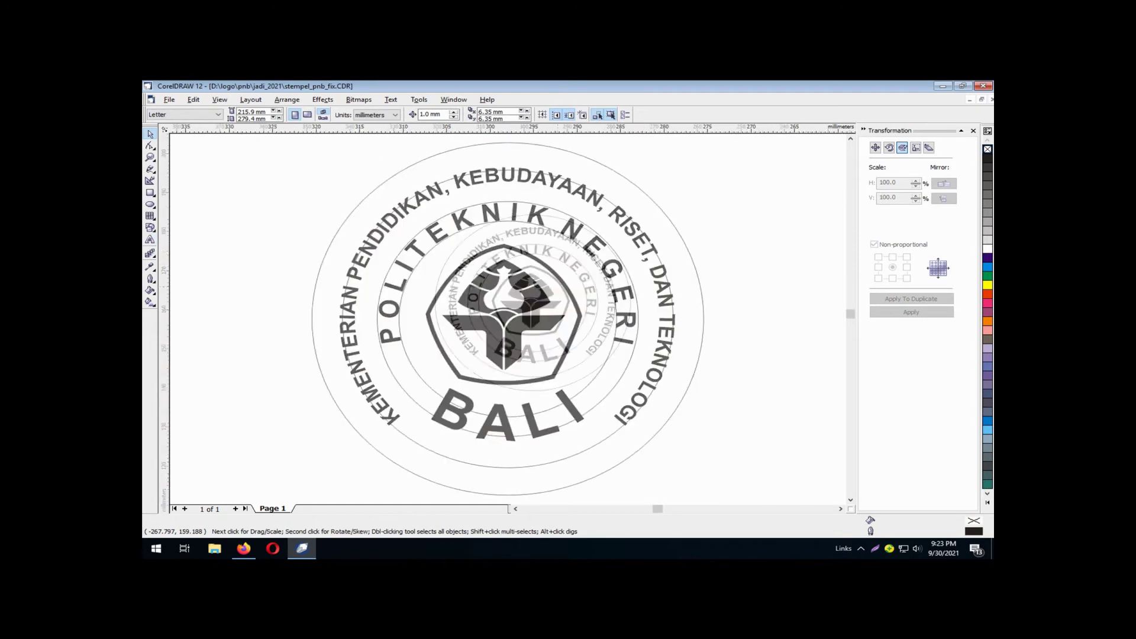
scroll(462, 303, right, 3)
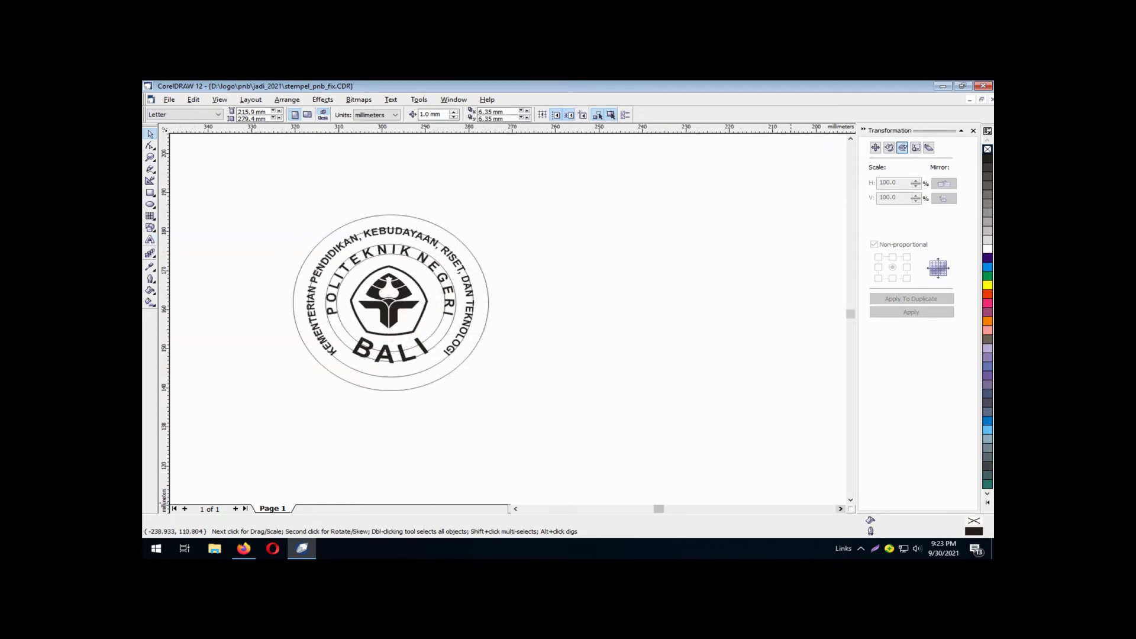
drag(275, 188, 584, 443)
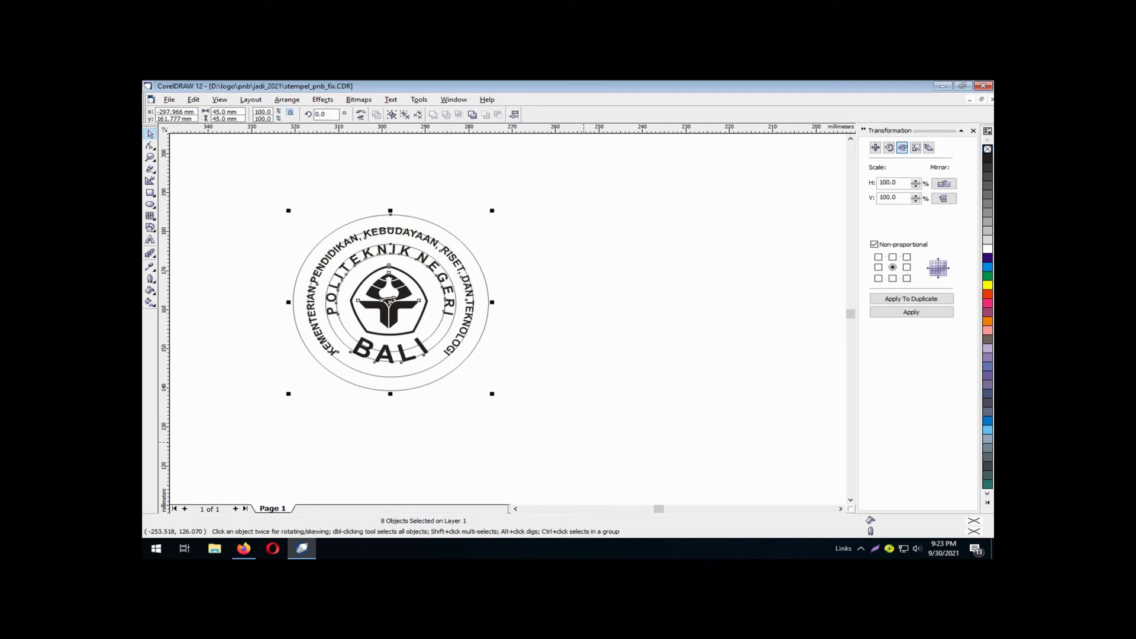
drag(391, 301, 633, 302)
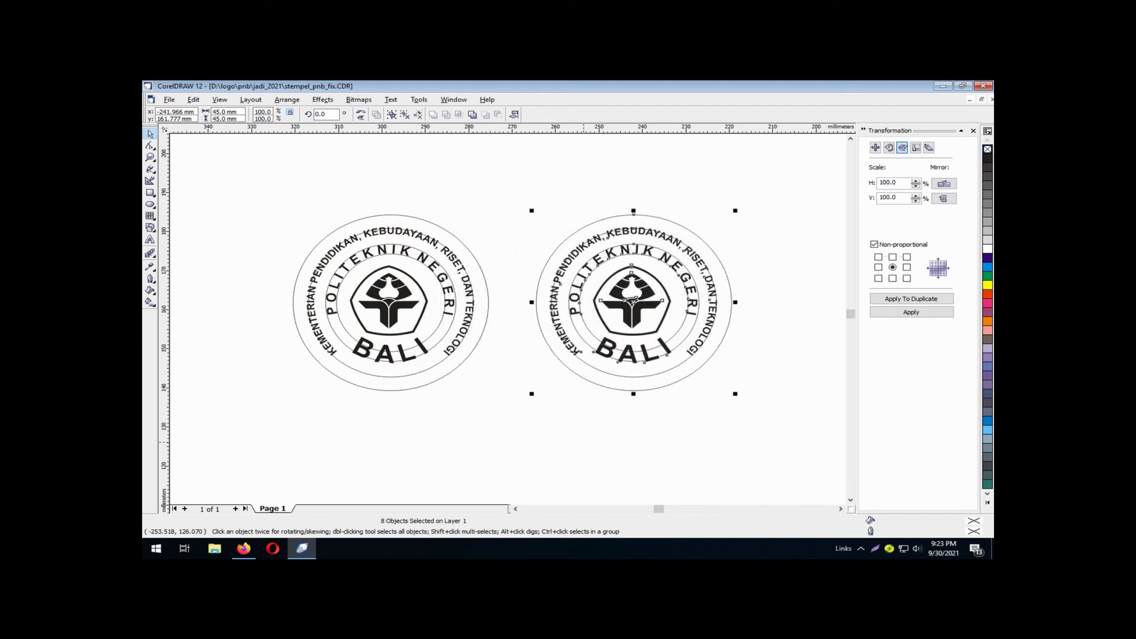
click(584, 442)
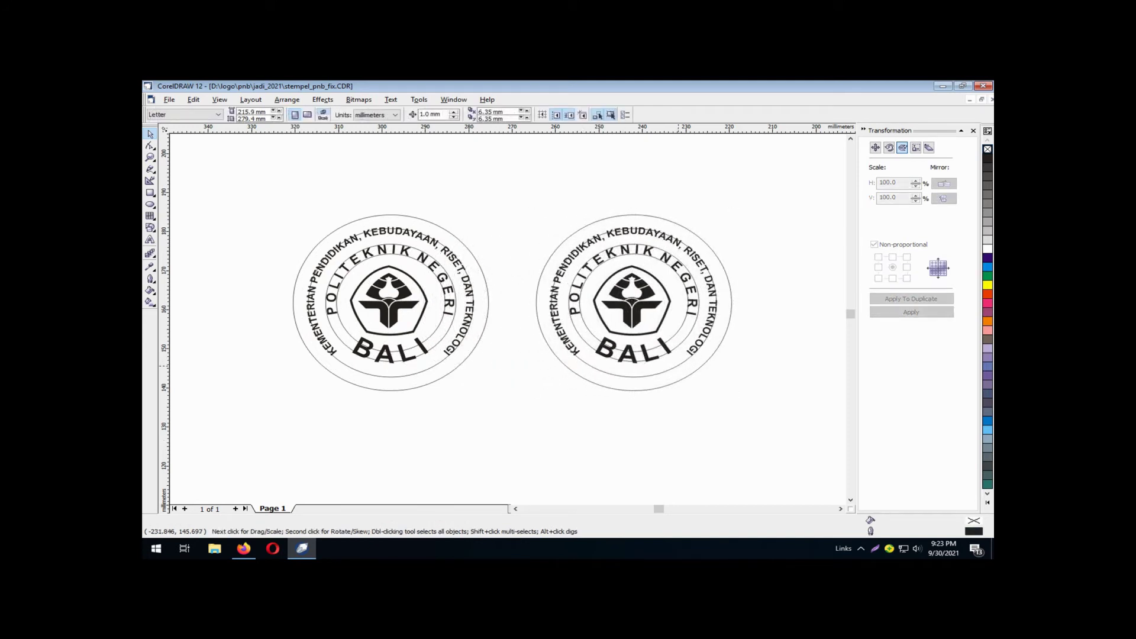
Delete the three inner guide circles from the copied stamp, keeping its outer circle, texts and emblem
click(633, 303)
key(Escape)
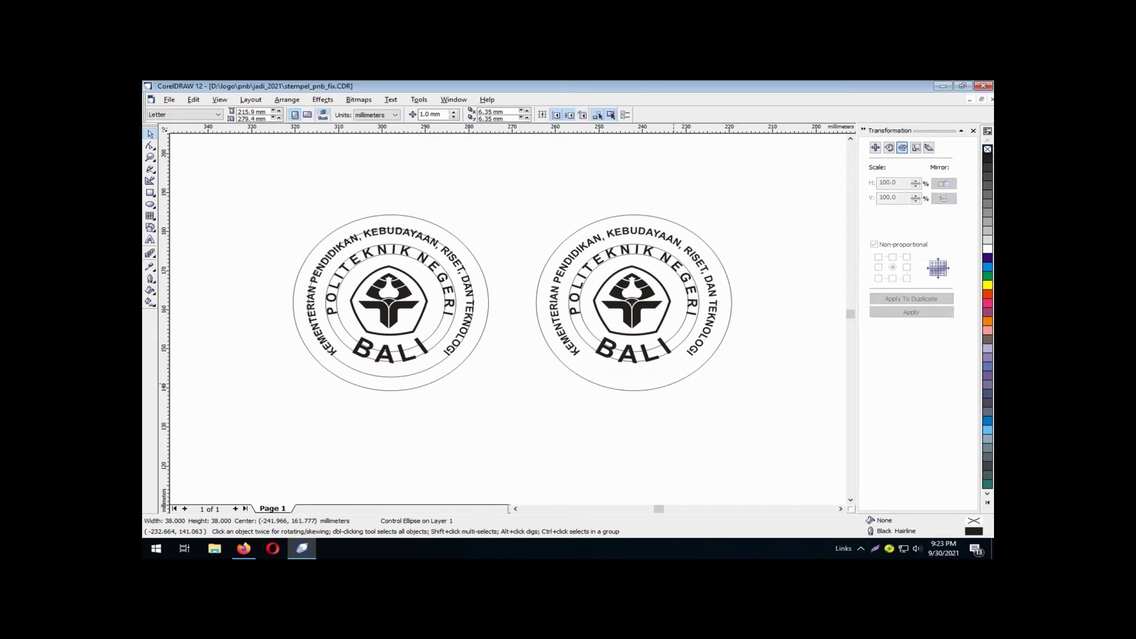
click(658, 249)
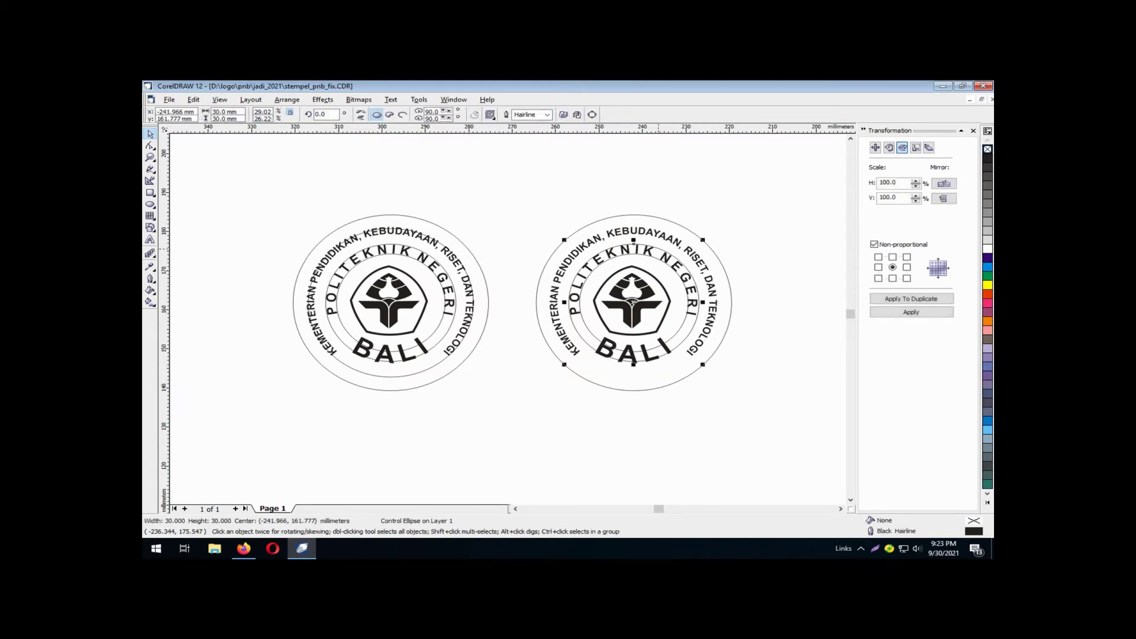
key(Delete)
click(665, 264)
key(Delete)
key(Escape)
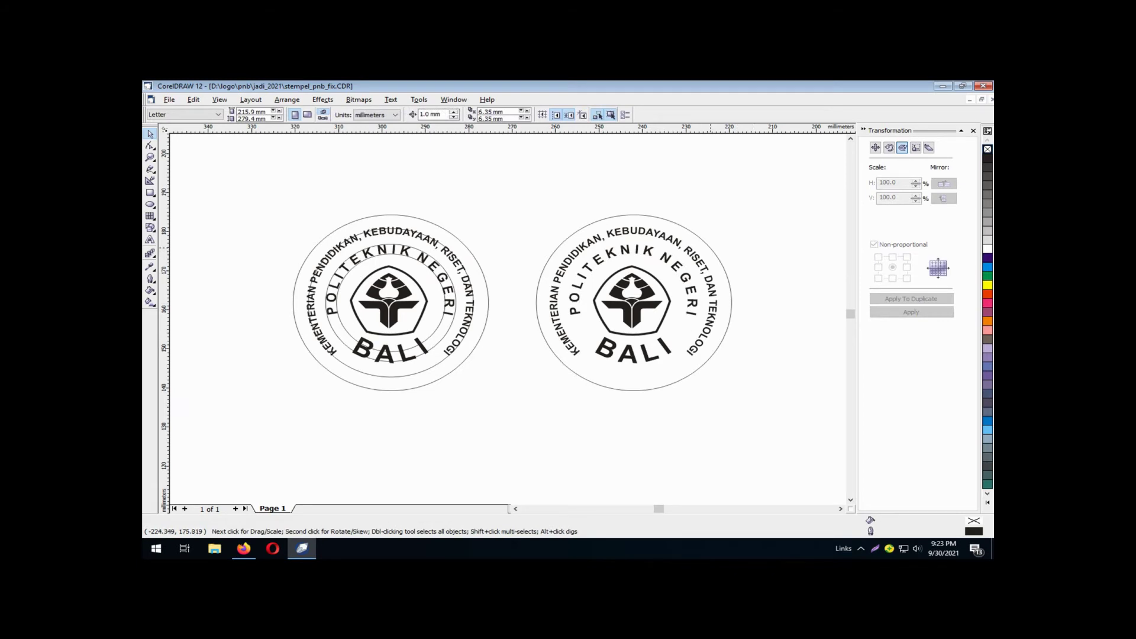
Set the outline width of the copied stamp's outer circle to 0.706 mm
click(709, 248)
click(547, 115)
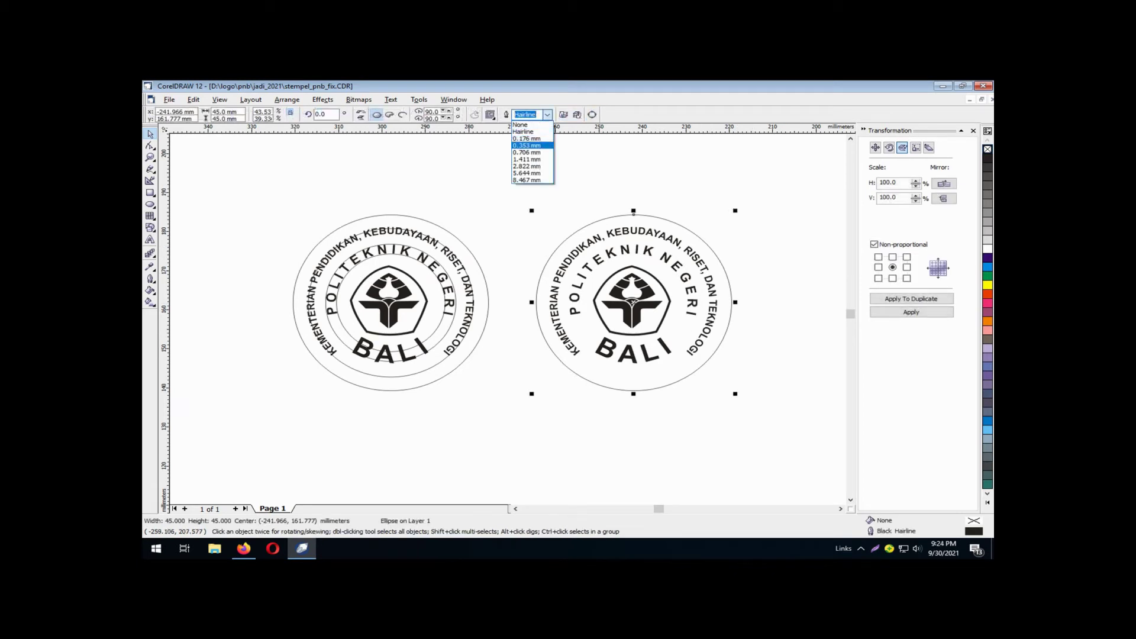
click(526, 152)
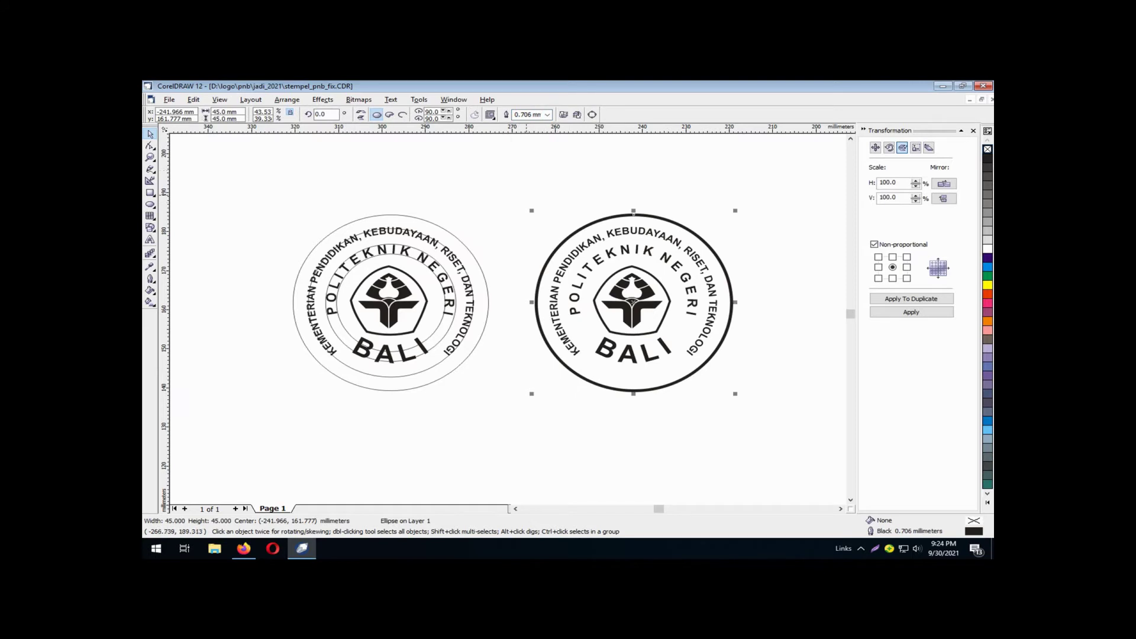
click(517, 199)
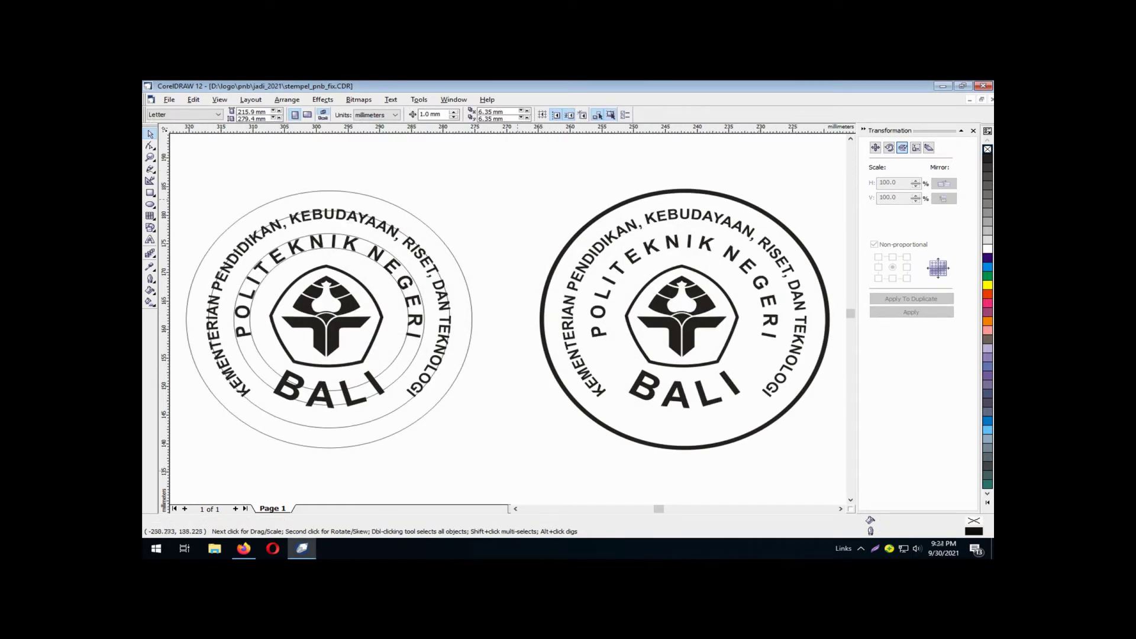
Show the guidelines and place a horizontal one at about 211 mm and a vertical one at about -373 mm in the empty area beside the stamps
scroll(758, 470, down, 1)
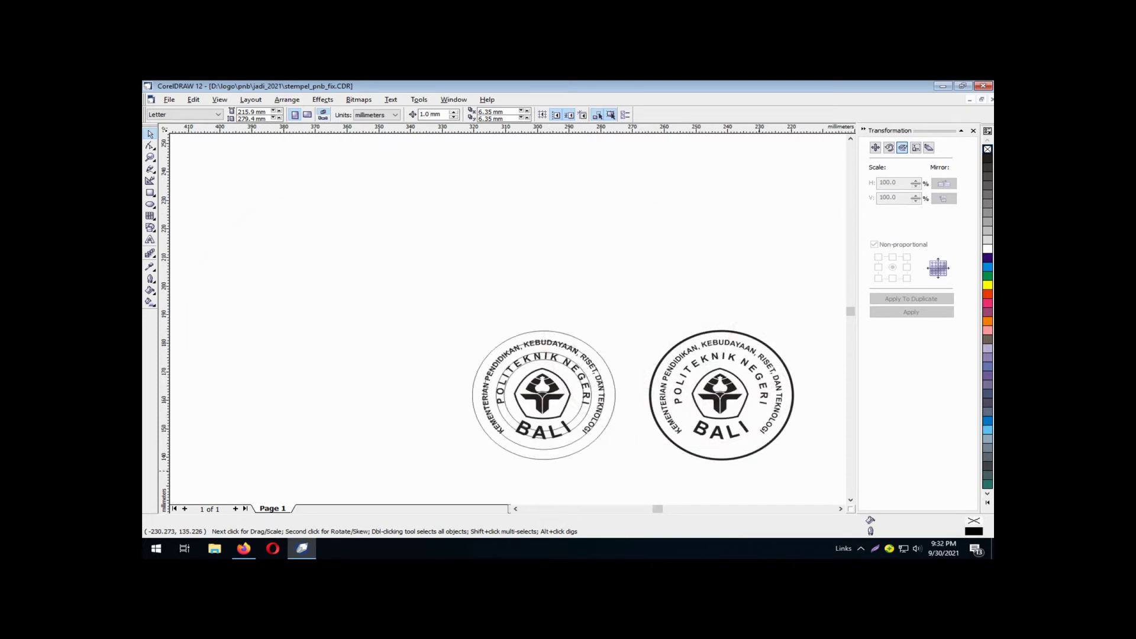
click(515, 509)
click(516, 509)
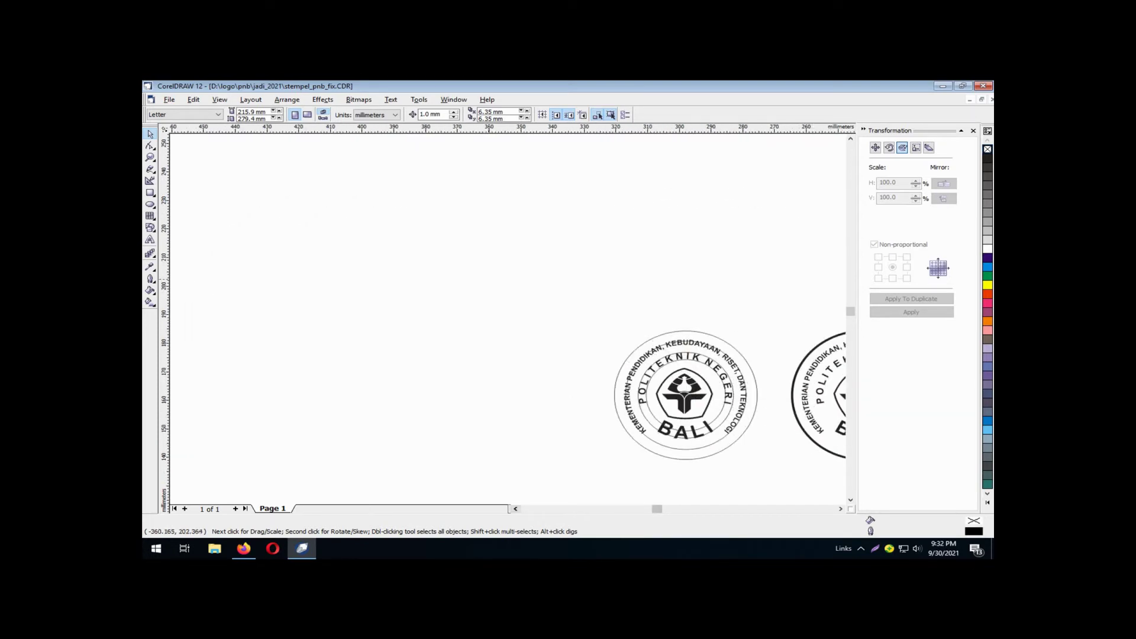
drag(435, 128, 436, 253)
click(219, 99)
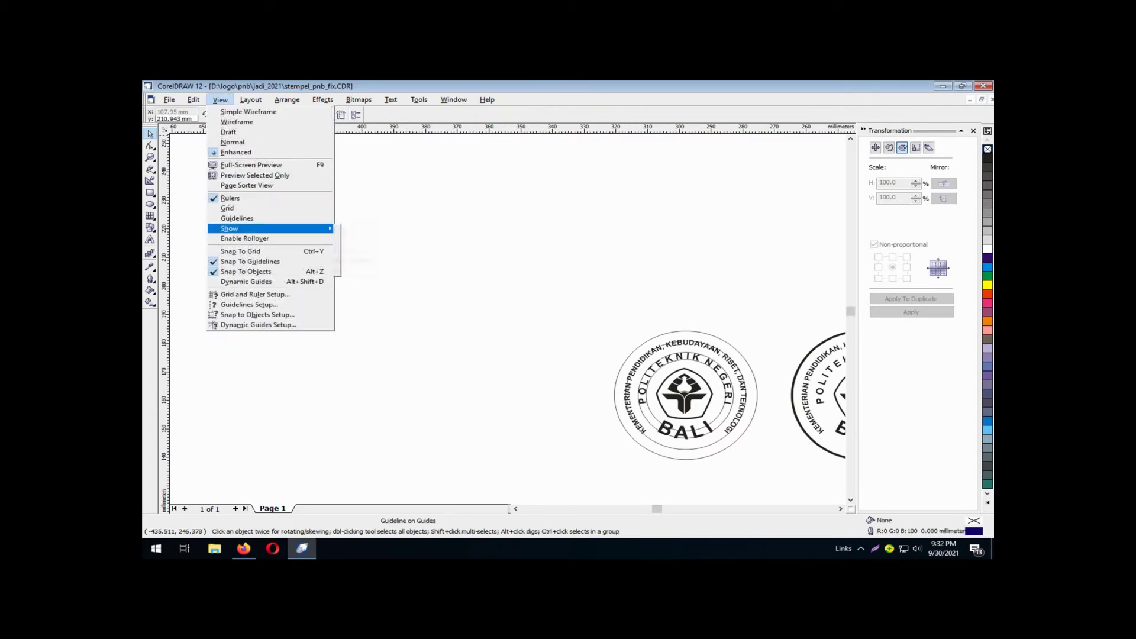
click(236, 218)
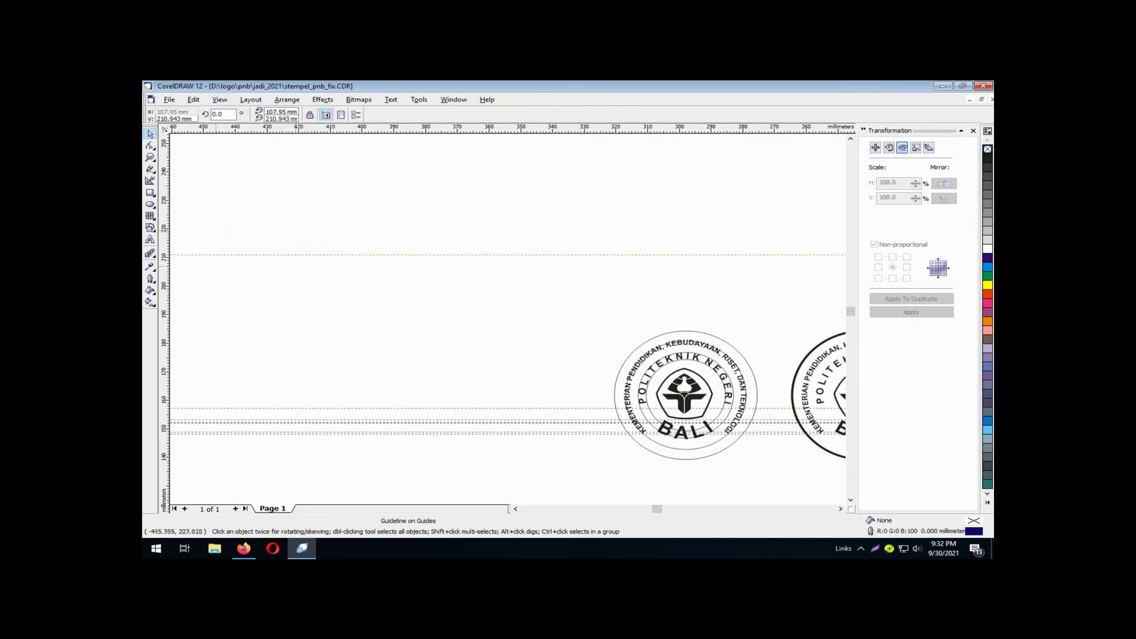
drag(214, 286, 448, 282)
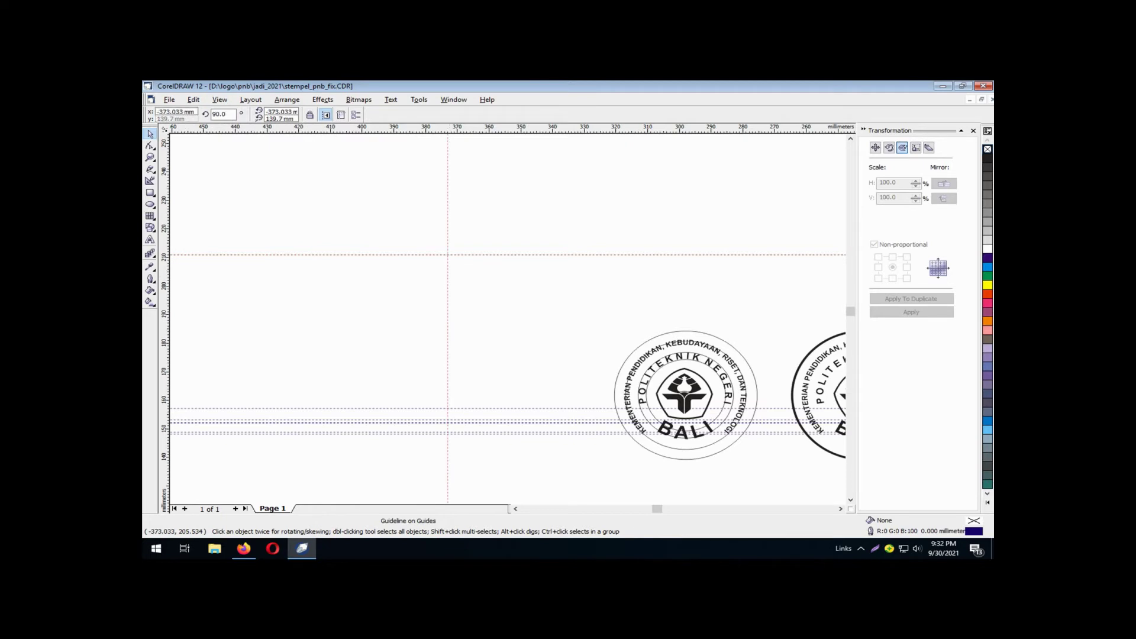
Move the ruler origin to the crossing of the new horizontal and vertical guidelines
click(220, 99)
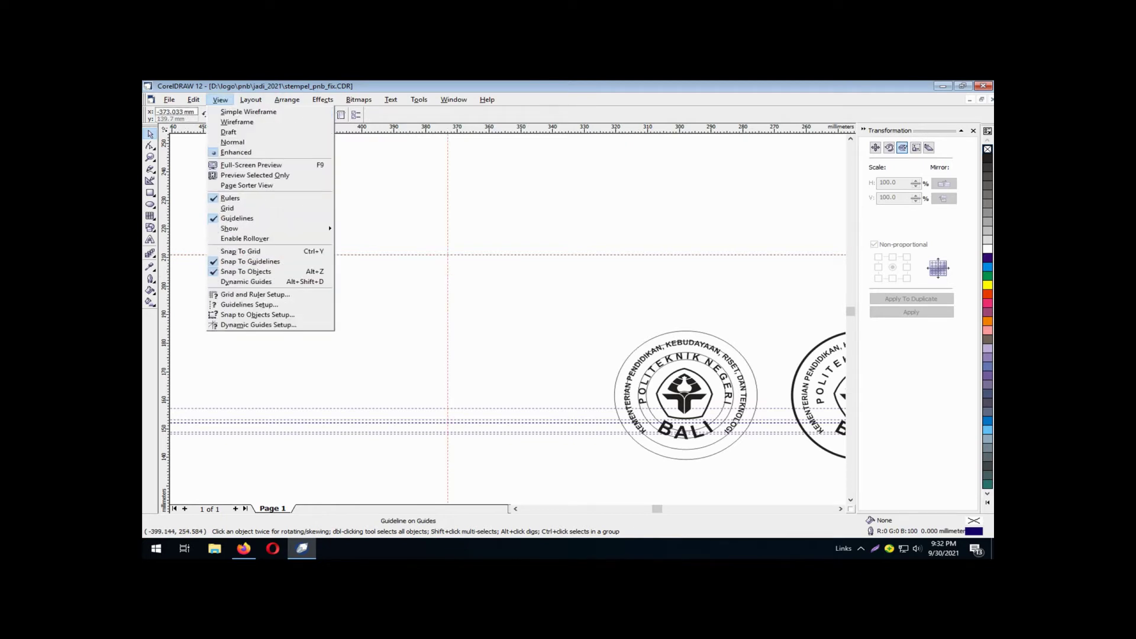
click(220, 100)
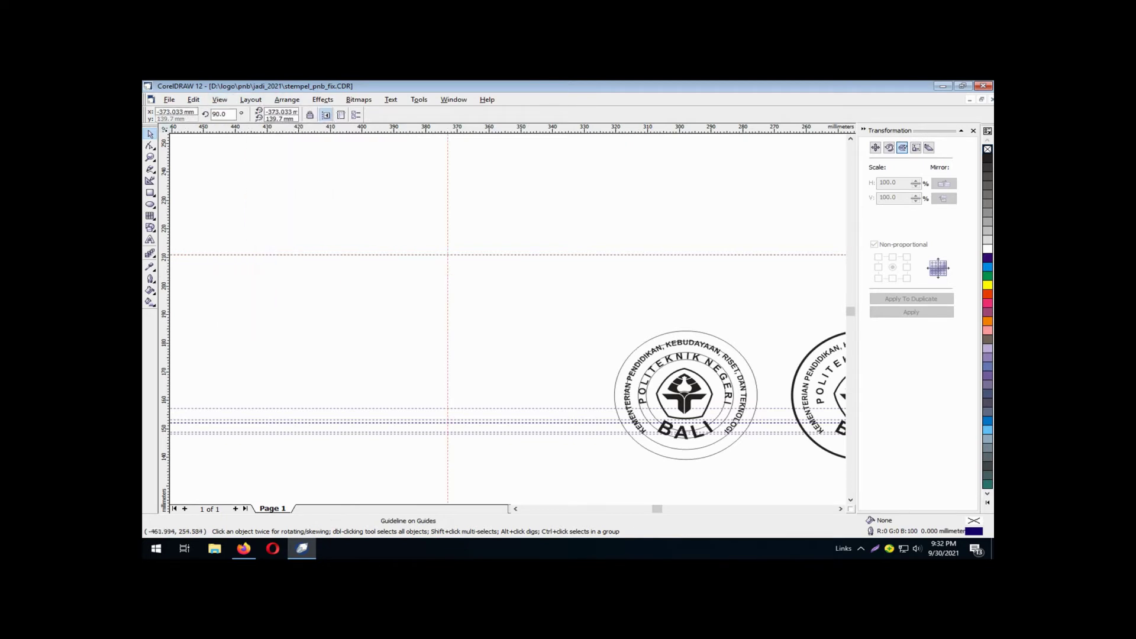
drag(165, 265, 448, 254)
Draw a 15 mm long vertical freehand line and place its lower end on the guideline crossing
click(150, 169)
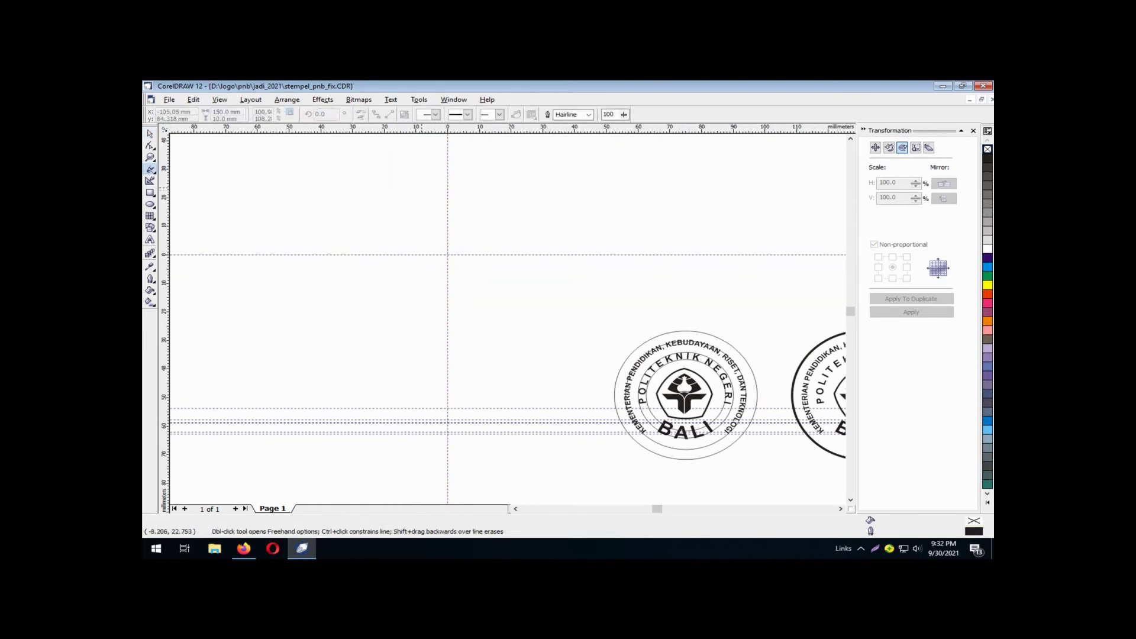
click(421, 184)
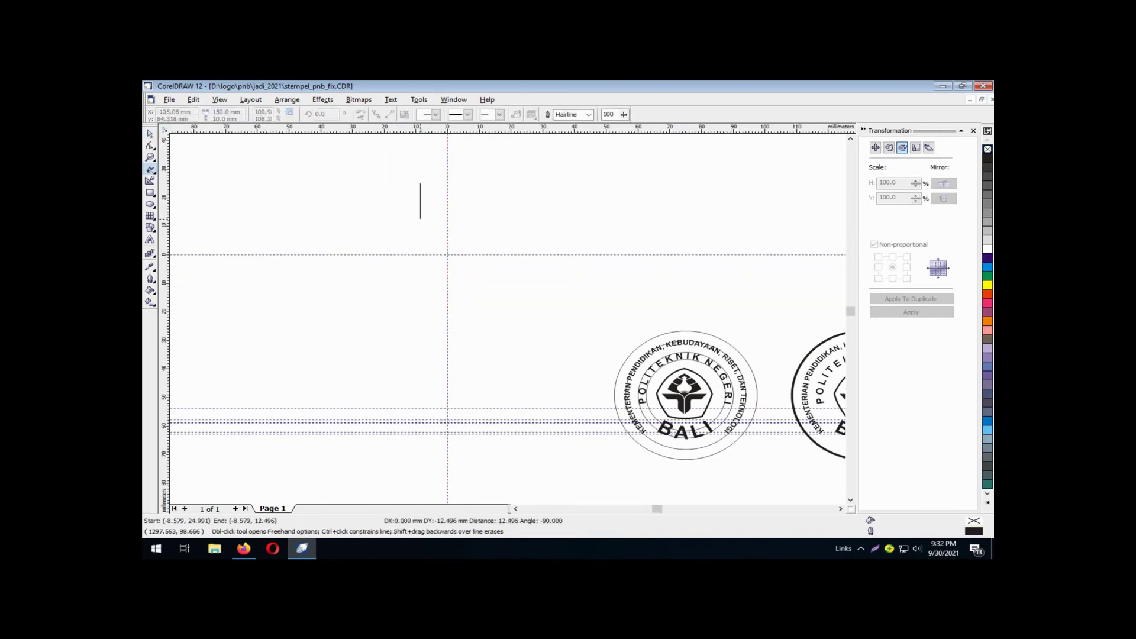
click(420, 219)
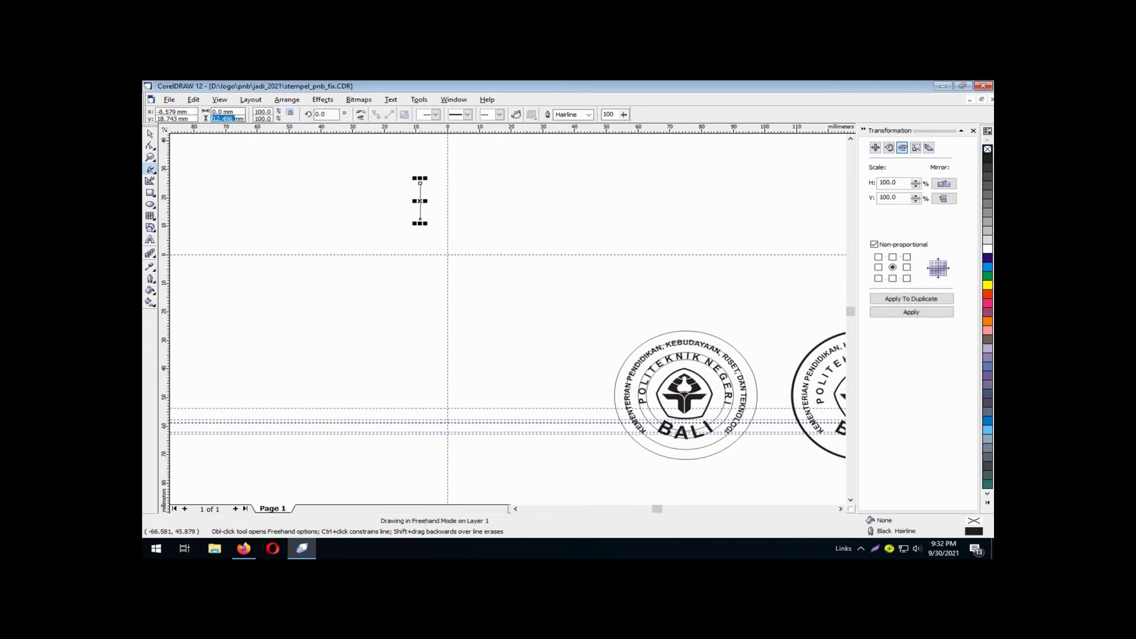
text(15)
key(Return)
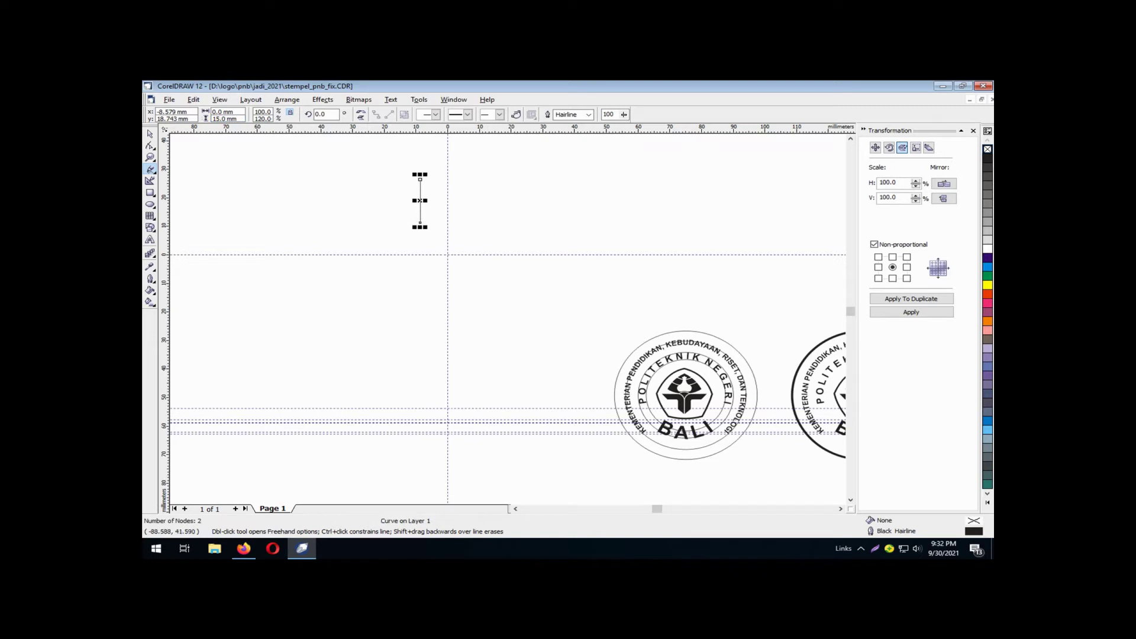
key(space)
drag(420, 222, 448, 255)
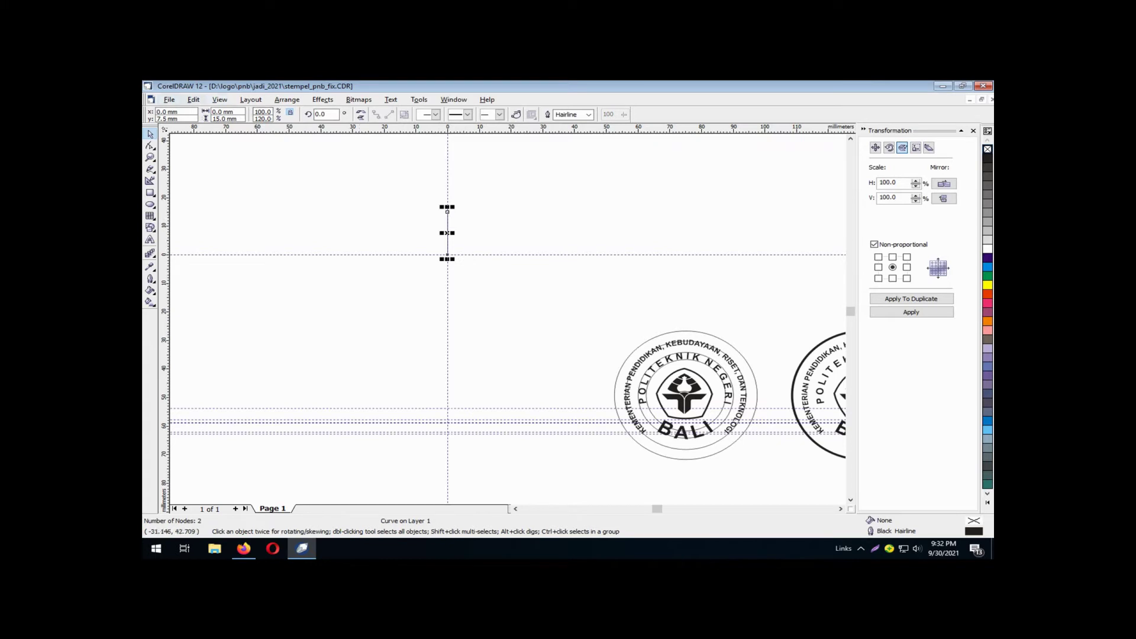
Paste a copy of the vertical line in place and rotate it to 72 degrees
click(194, 100)
click(204, 155)
click(194, 99)
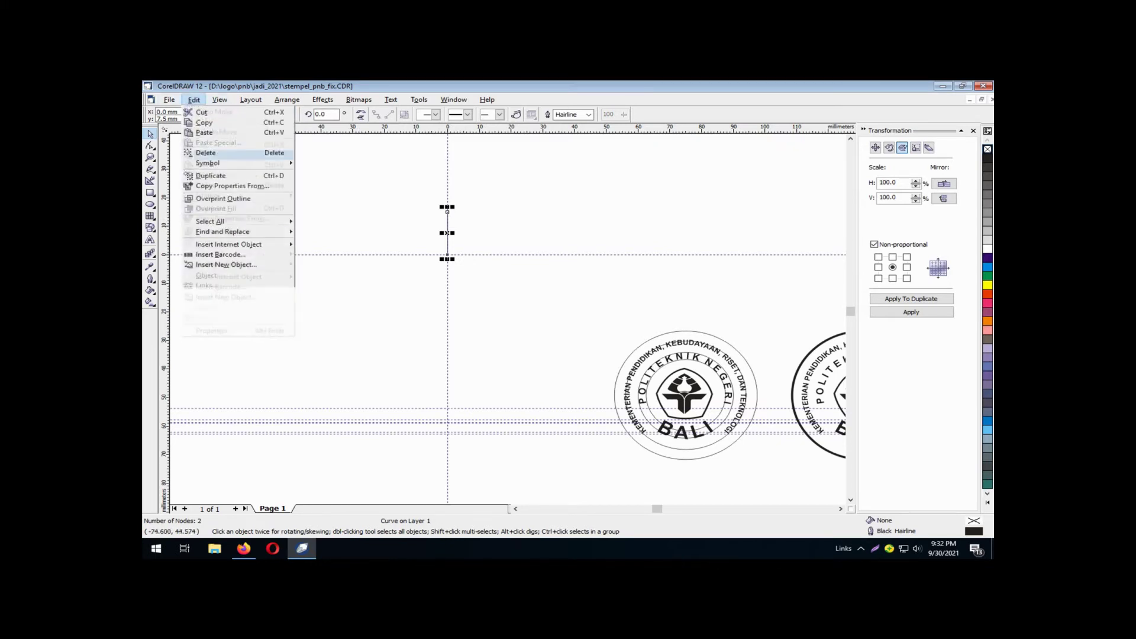
click(204, 165)
double_click(321, 114)
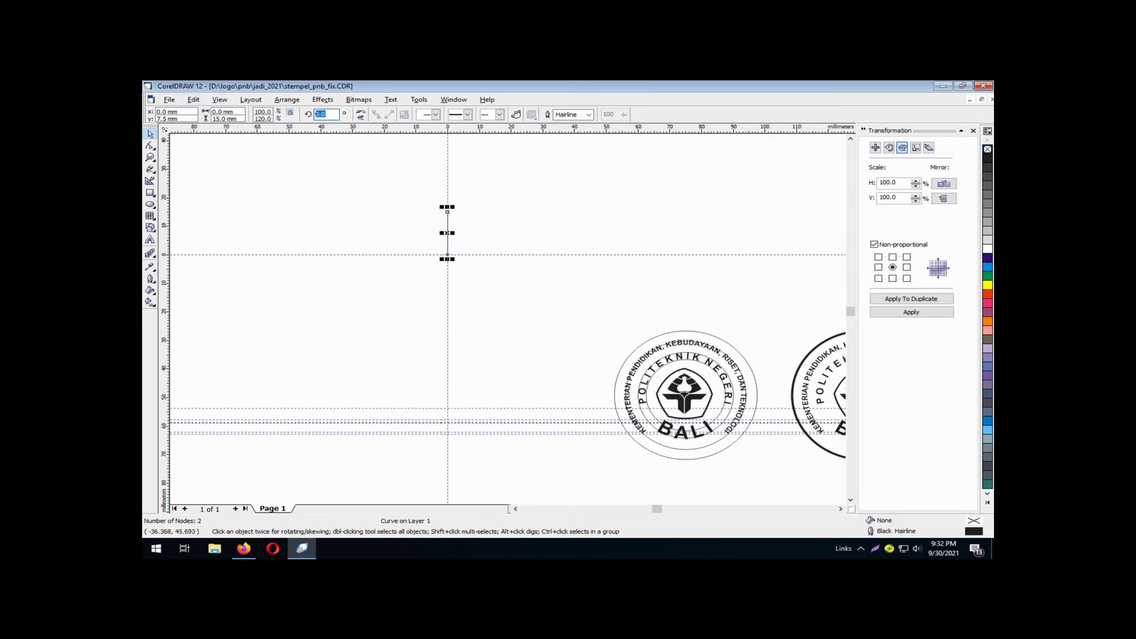
text(72)
key(Return)
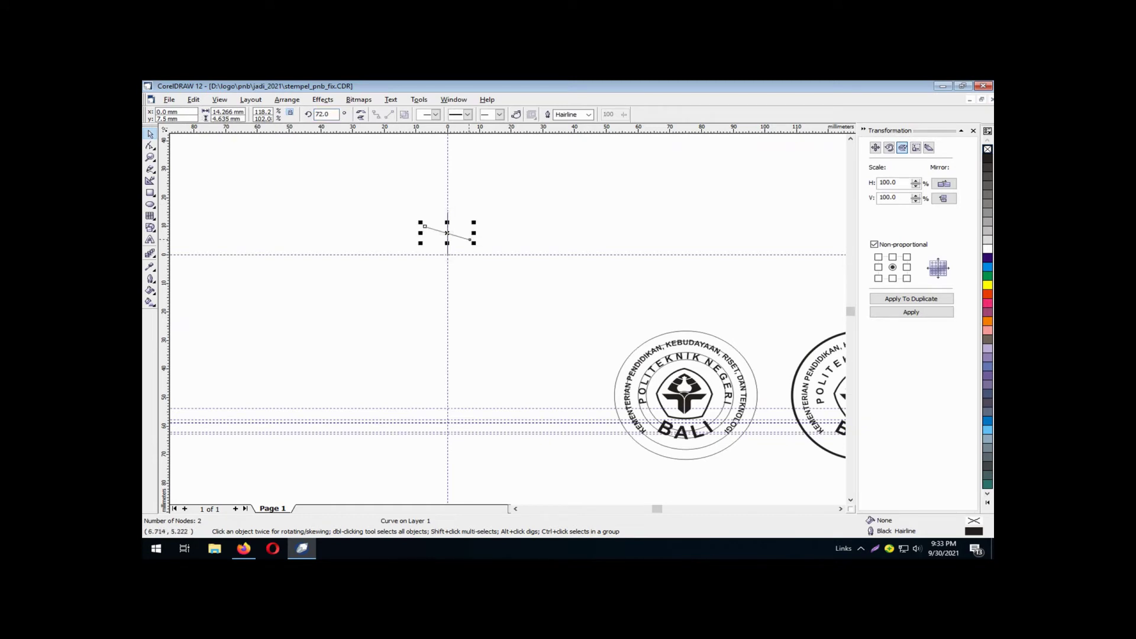
Move the 72-degree line so its lower end snaps to the guideline crossing
drag(470, 239, 448, 254)
drag(448, 255, 448, 254)
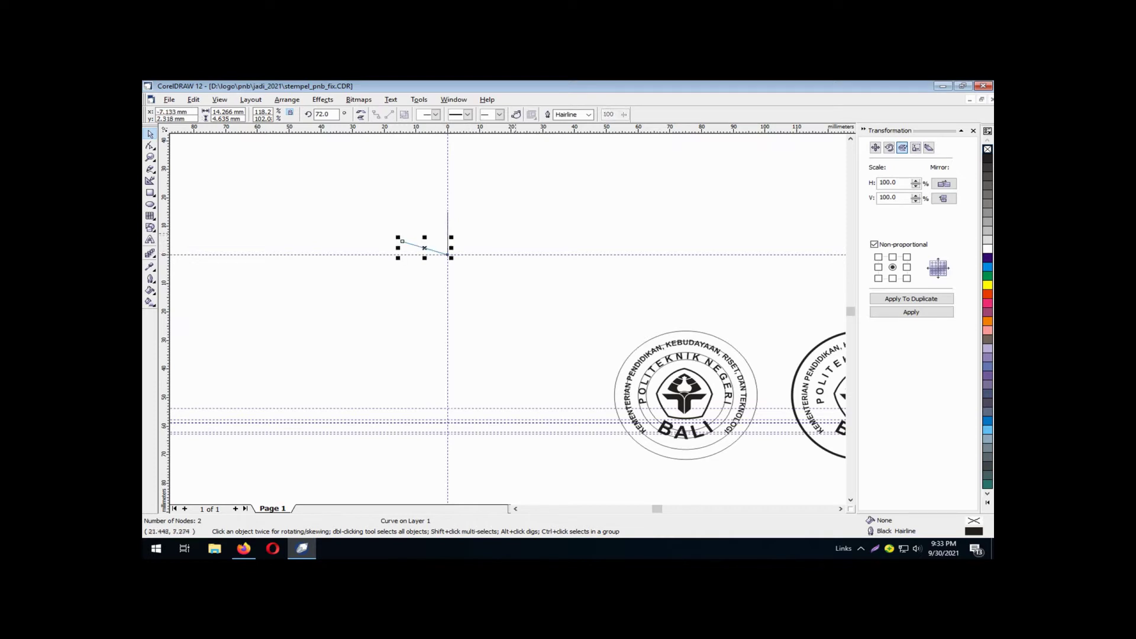
key(Escape)
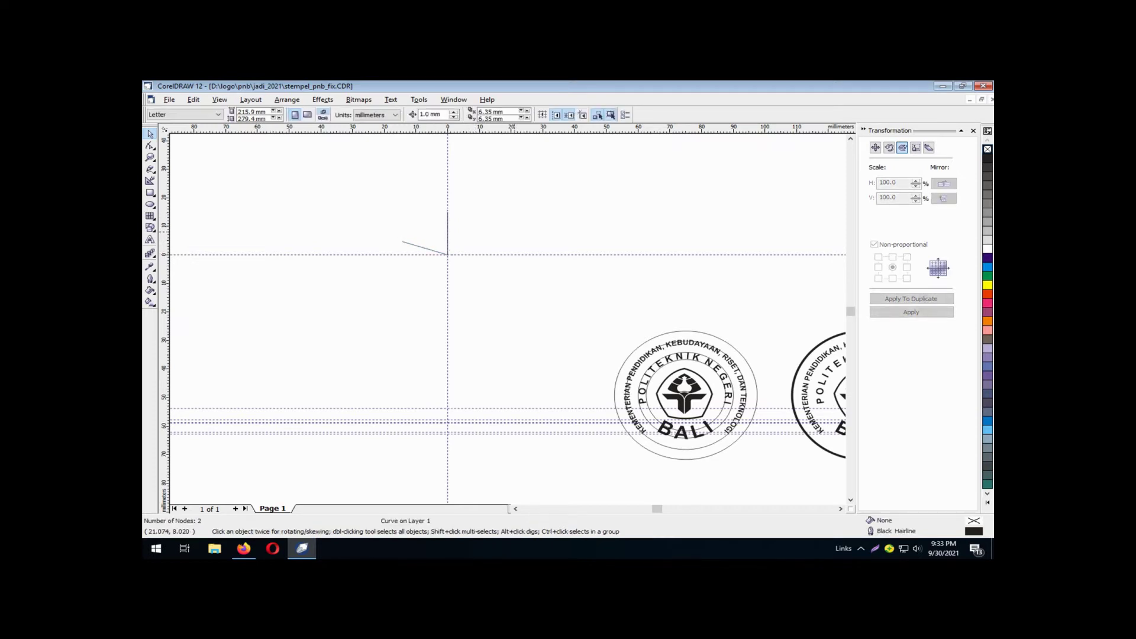
Create another copy of the vertical line in place, rotated by -72 degrees
key(F2)
drag(389, 199, 482, 290)
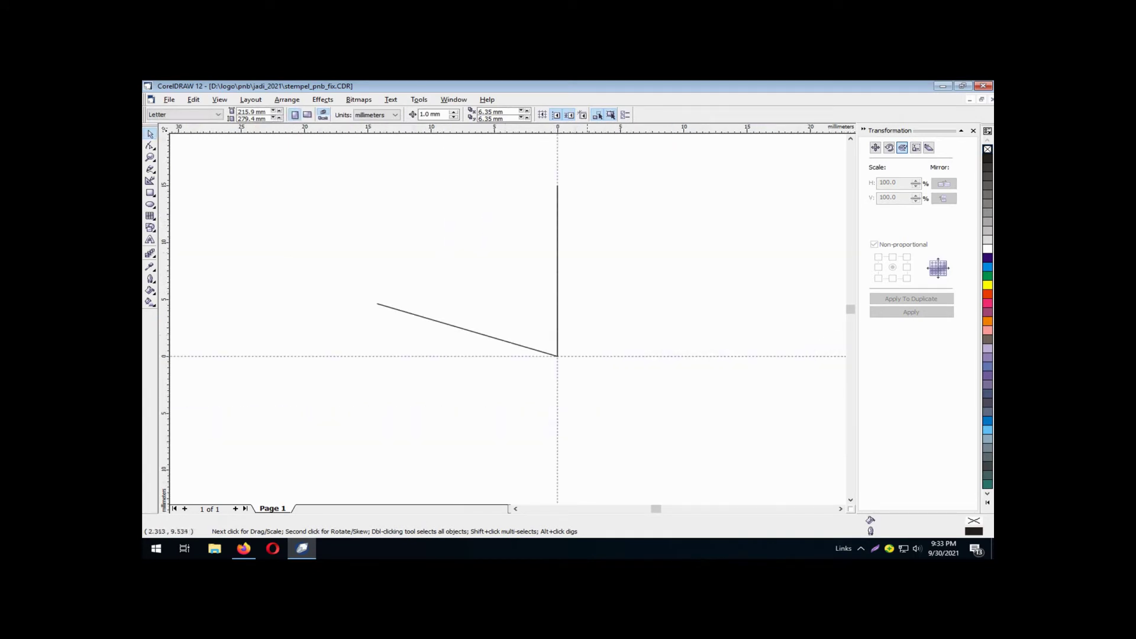
click(558, 253)
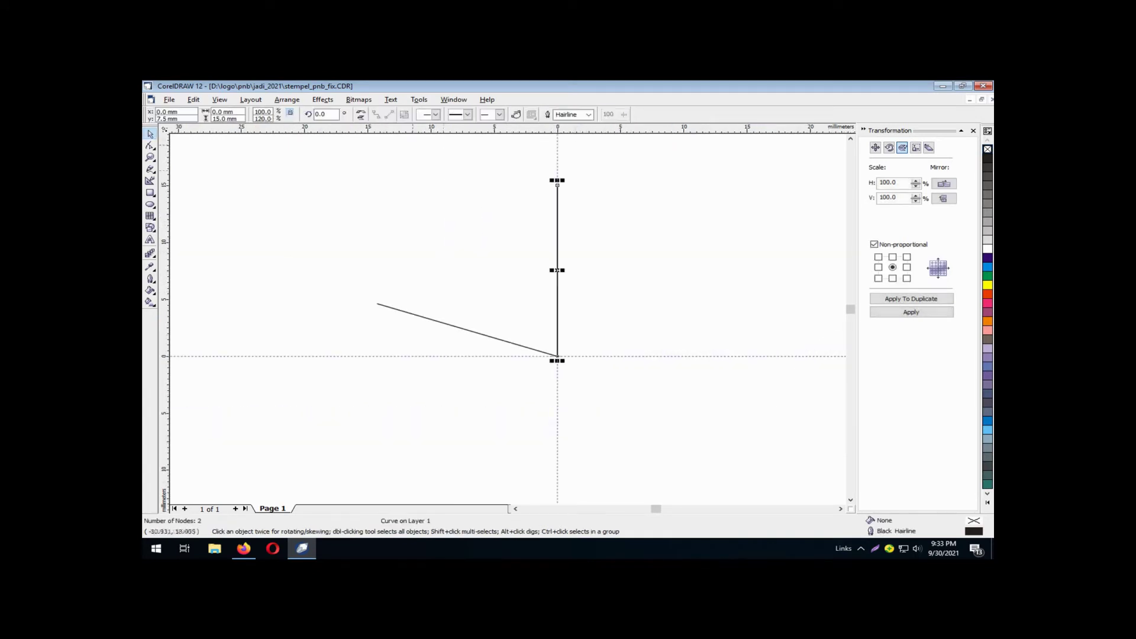
double_click(321, 115)
text(-72)
key(Return)
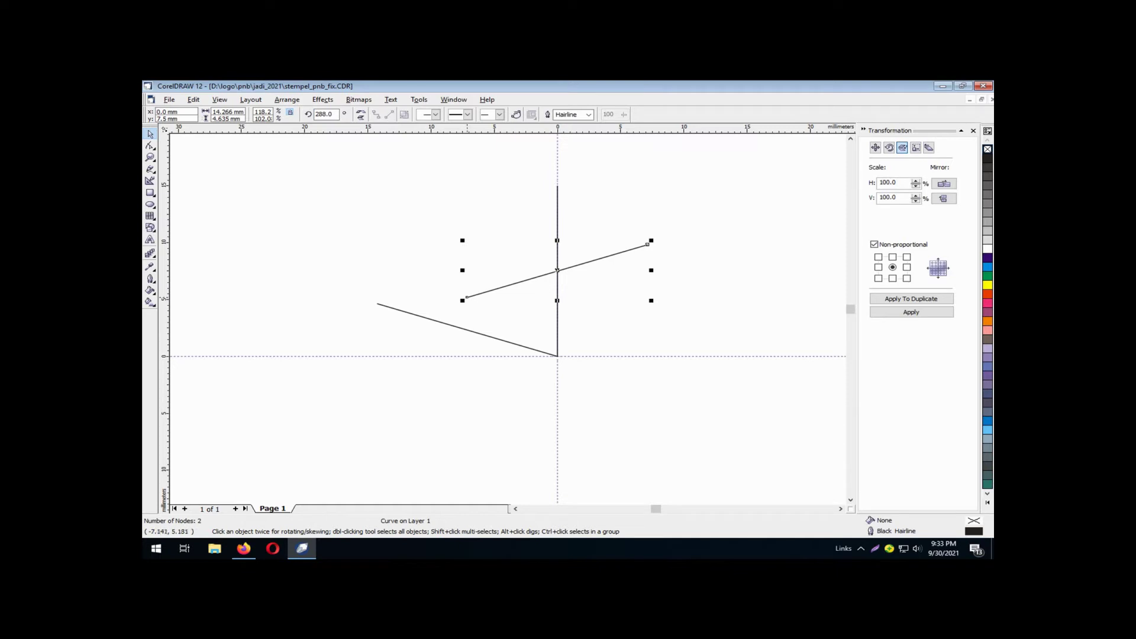
Move the -72-degree line so its lower end snaps to the guideline crossing, mirroring the first rotated line
drag(468, 299, 558, 356)
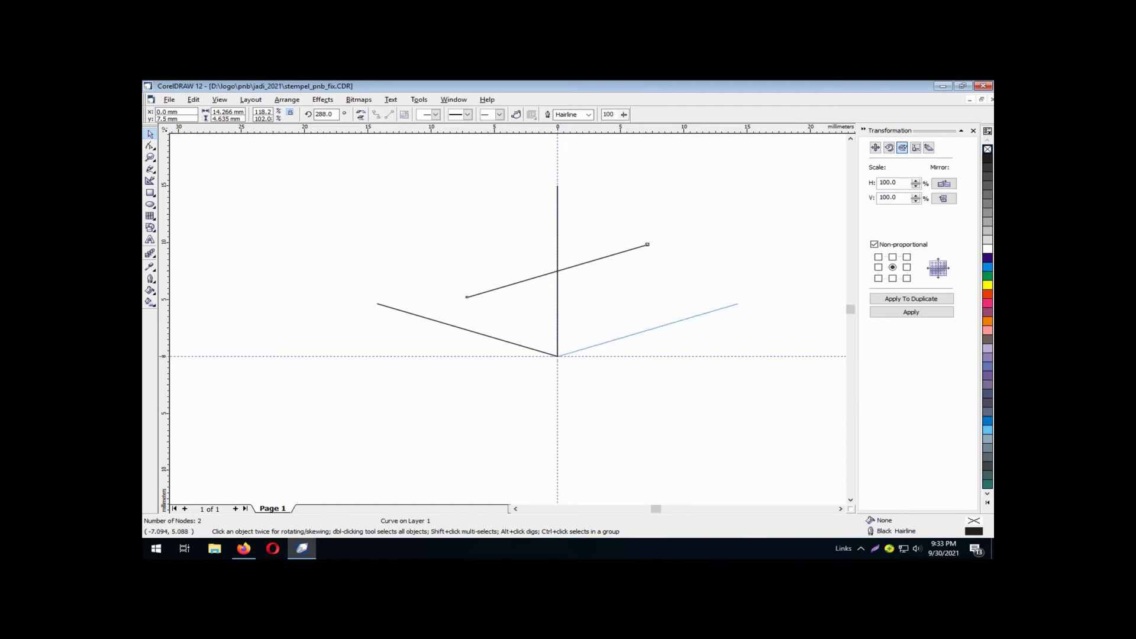
drag(647, 245, 737, 304)
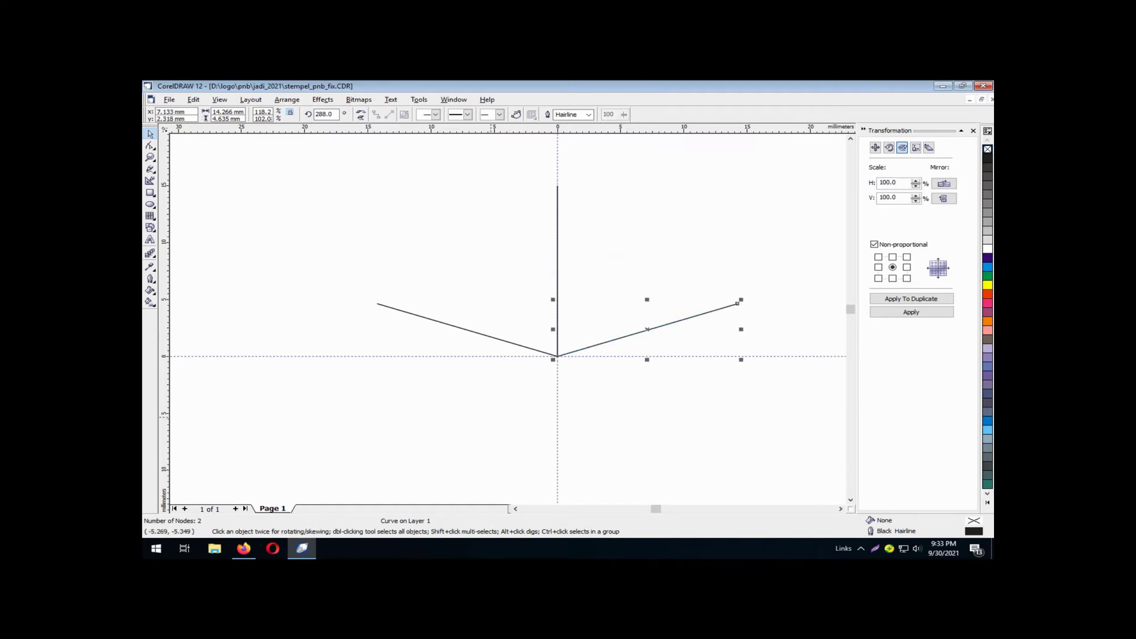
key(Escape)
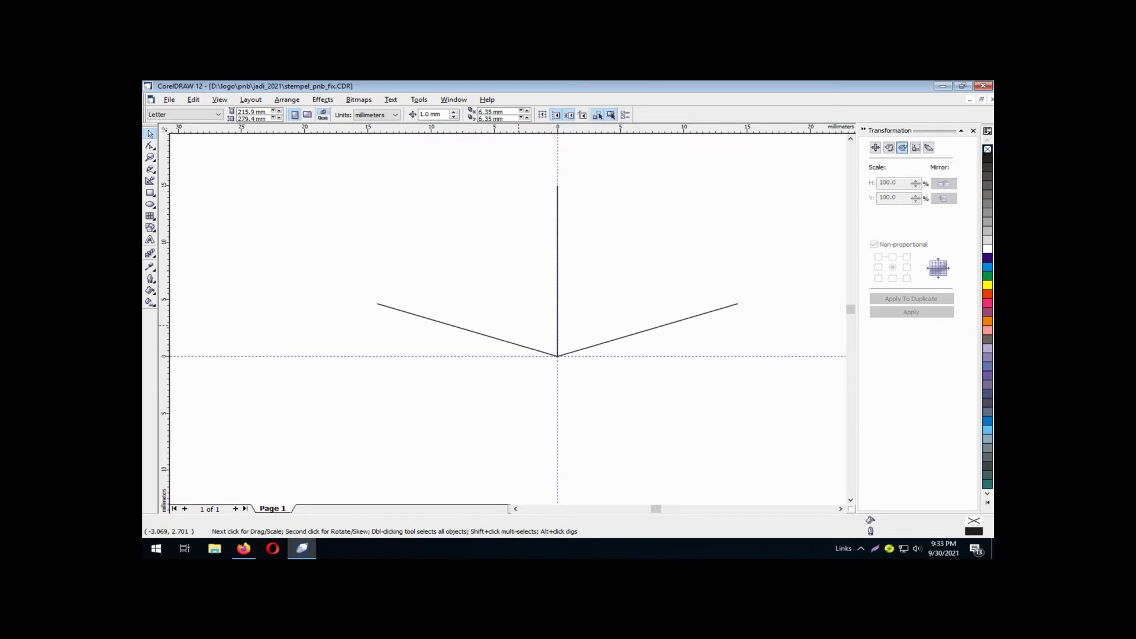
Create a copy of the vertical line in place and rotate it to 144 degrees
click(557, 302)
double_click(322, 114)
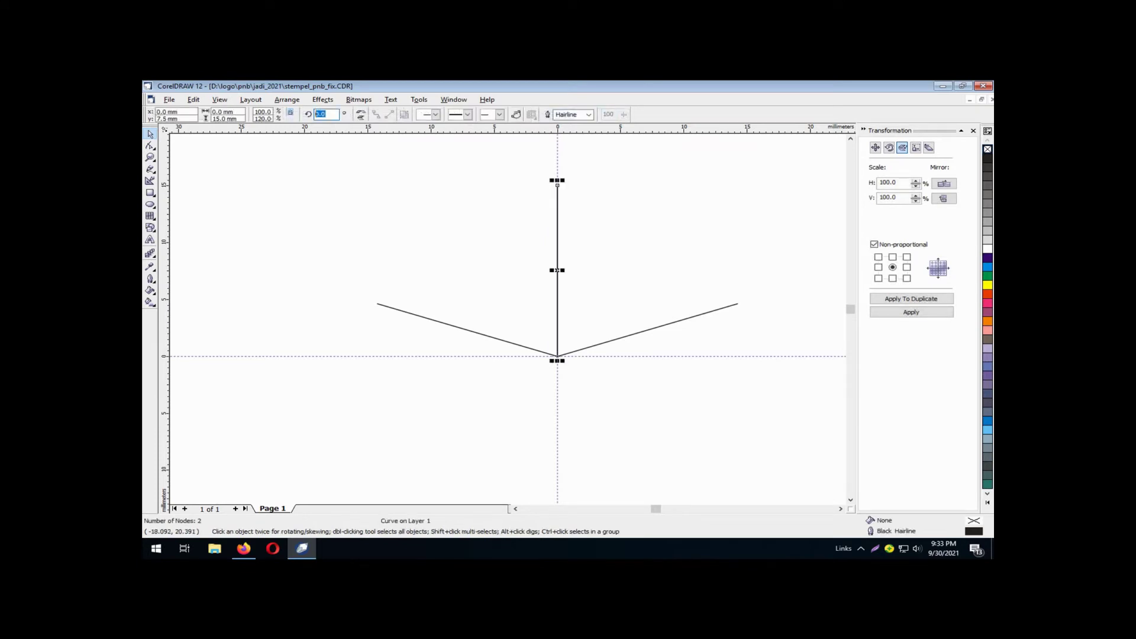
text(144)
key(Return)
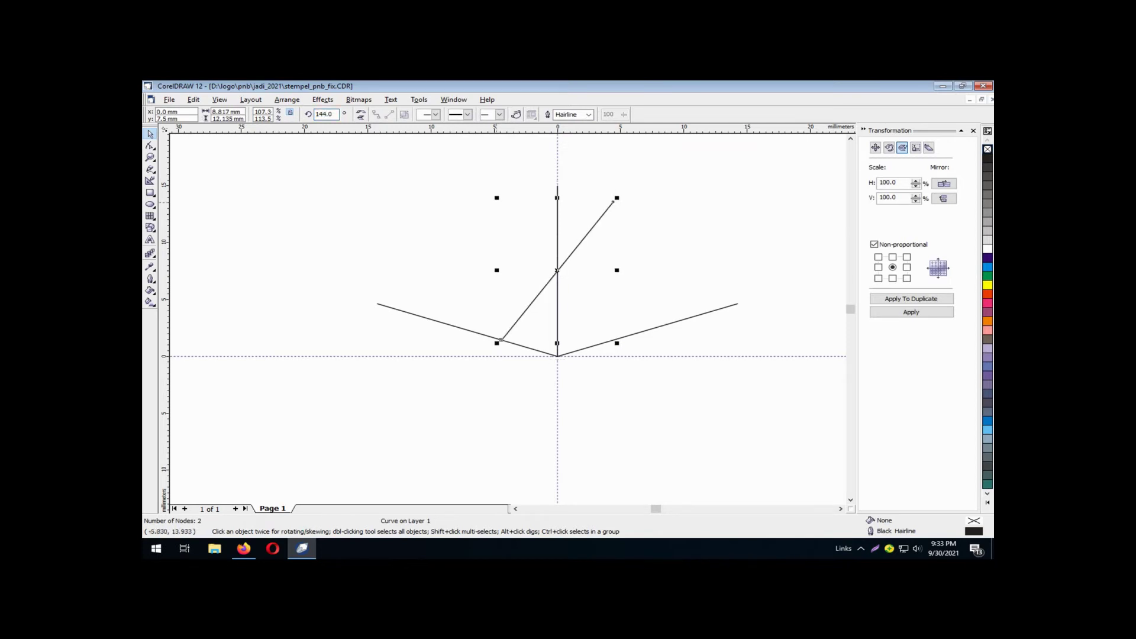
Move the 144-degree line so its upper end snaps to the guideline crossing
drag(612, 202, 537, 363)
key(Escape)
key(F2)
click(509, 377)
scroll(558, 356, down, 5)
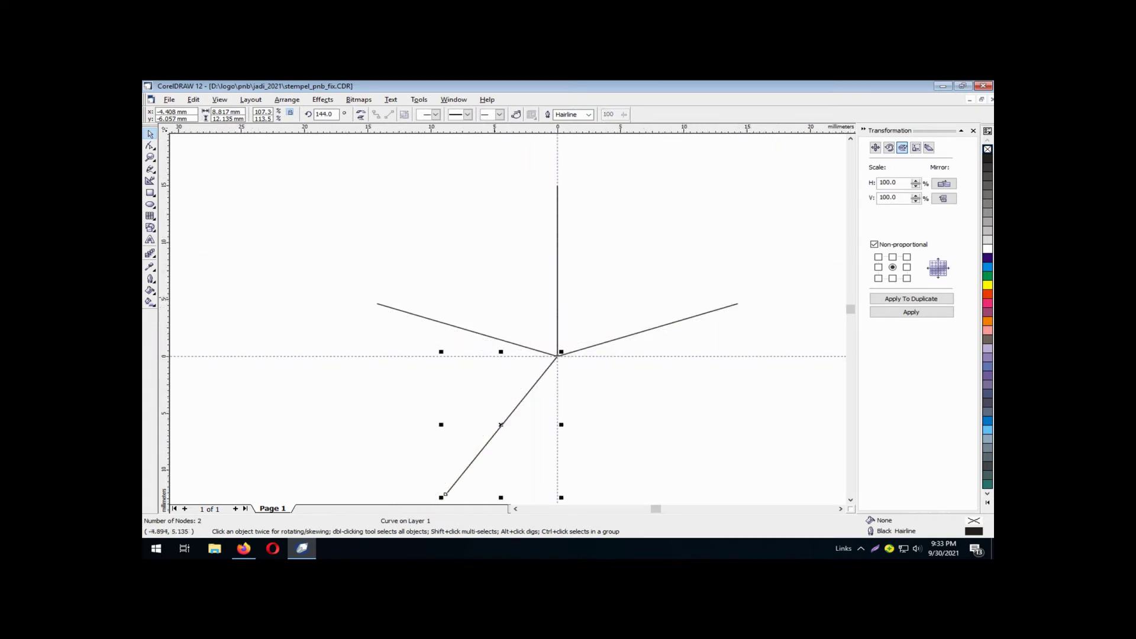
Create another copy of the vertical line in place, rotated by -144 degrees
click(557, 296)
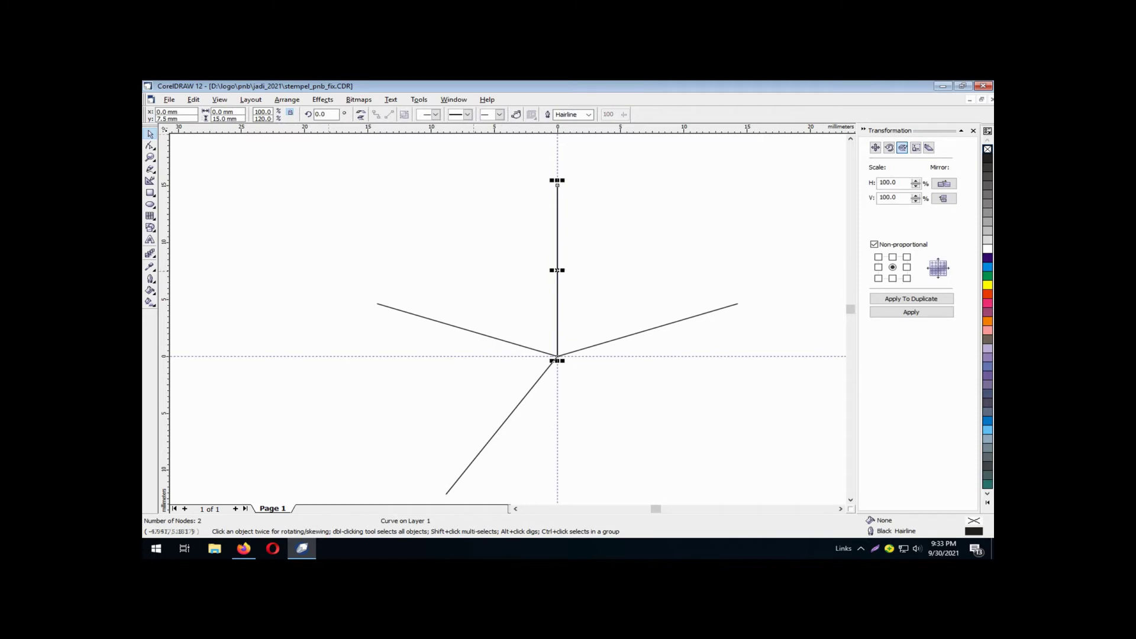
double_click(321, 114)
text(-144)
key(Return)
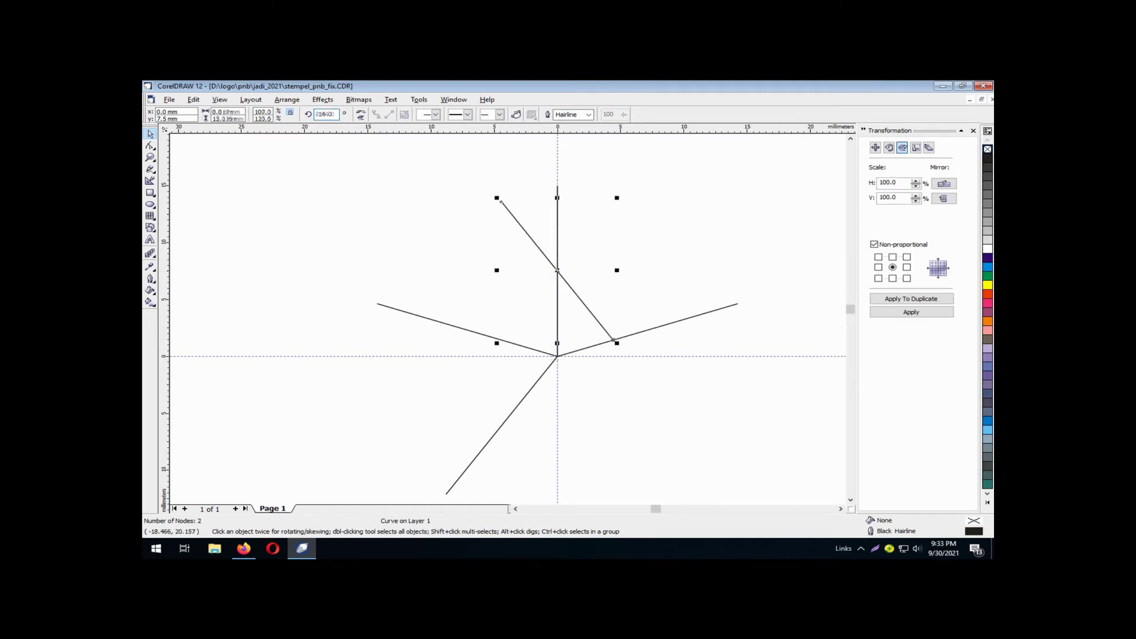
Move the -144-degree line so its upper end snaps to the guideline crossing, completing the five-spoke figure
key(Escape)
mouse_move(501, 202)
mouse_down()
mouse_move(552, 355)
mouse_move(590, 377)
mouse_up()
key(Escape)
key(F2)
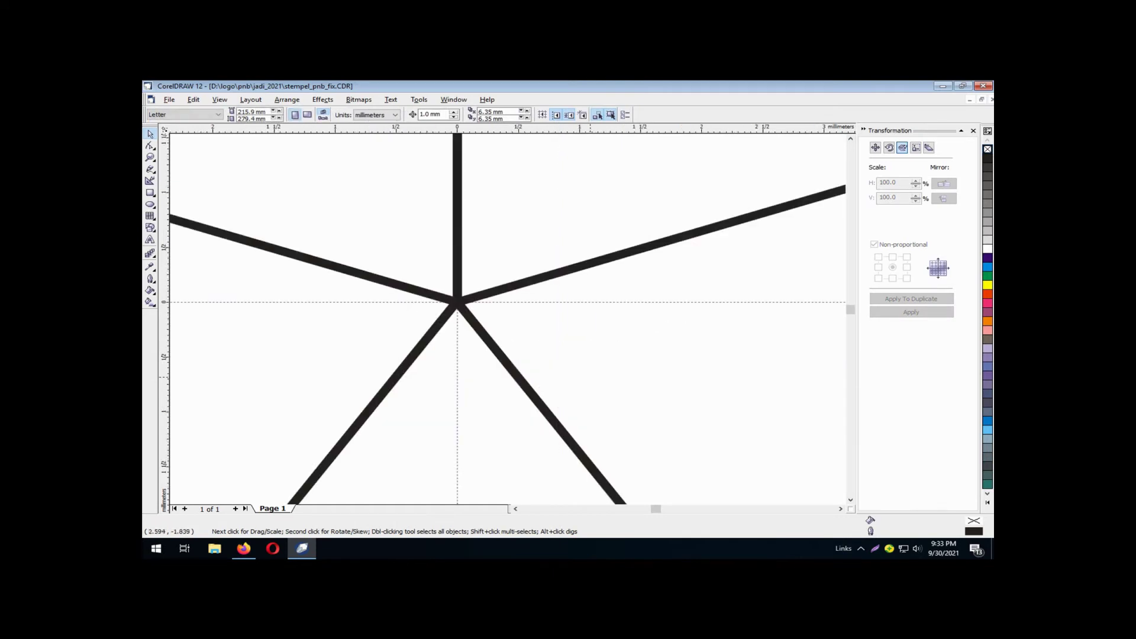
key(F3)
scroll(408, 222, down, 3)
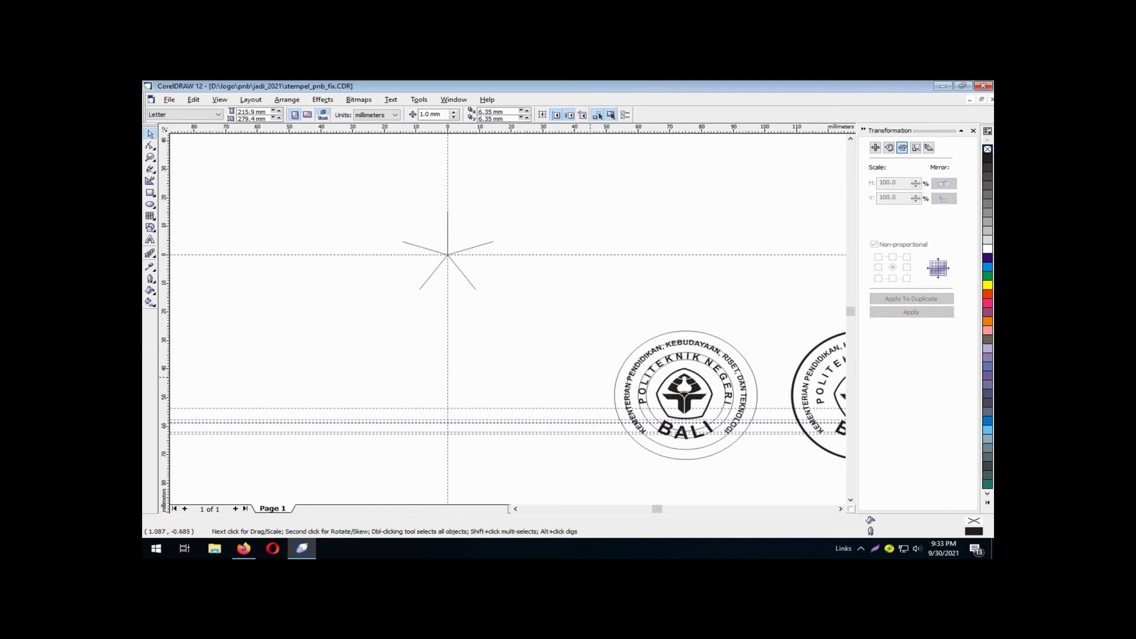
Draw a freehand line and snap its nodes to the outer ends of the vertical and upper-right spokes
key(F1)
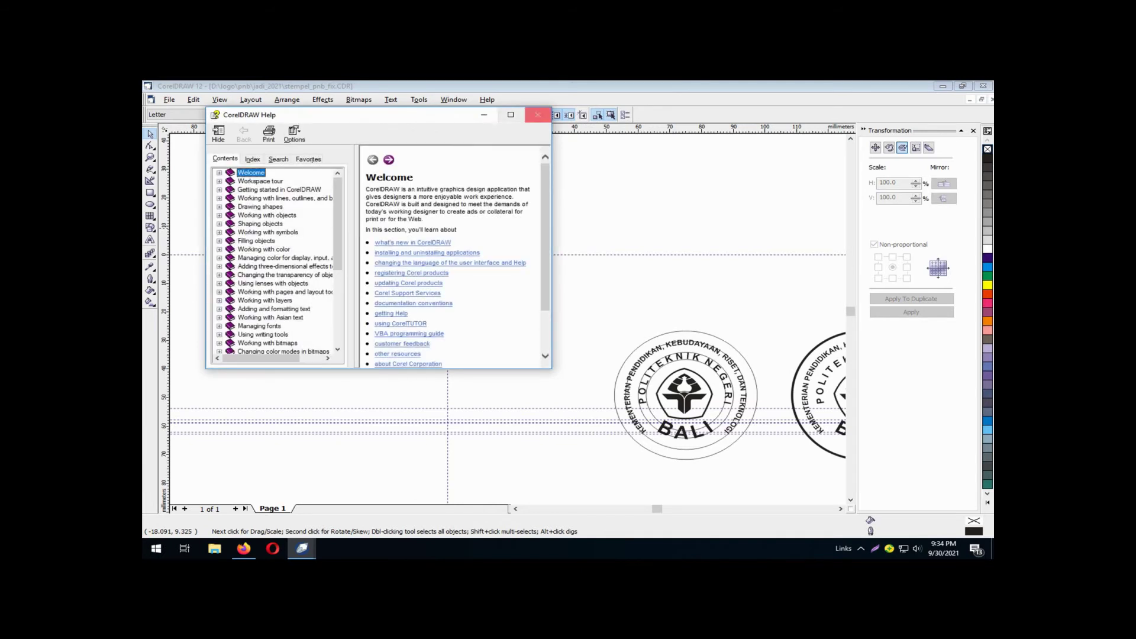
click(539, 114)
key(F2)
drag(373, 195, 552, 309)
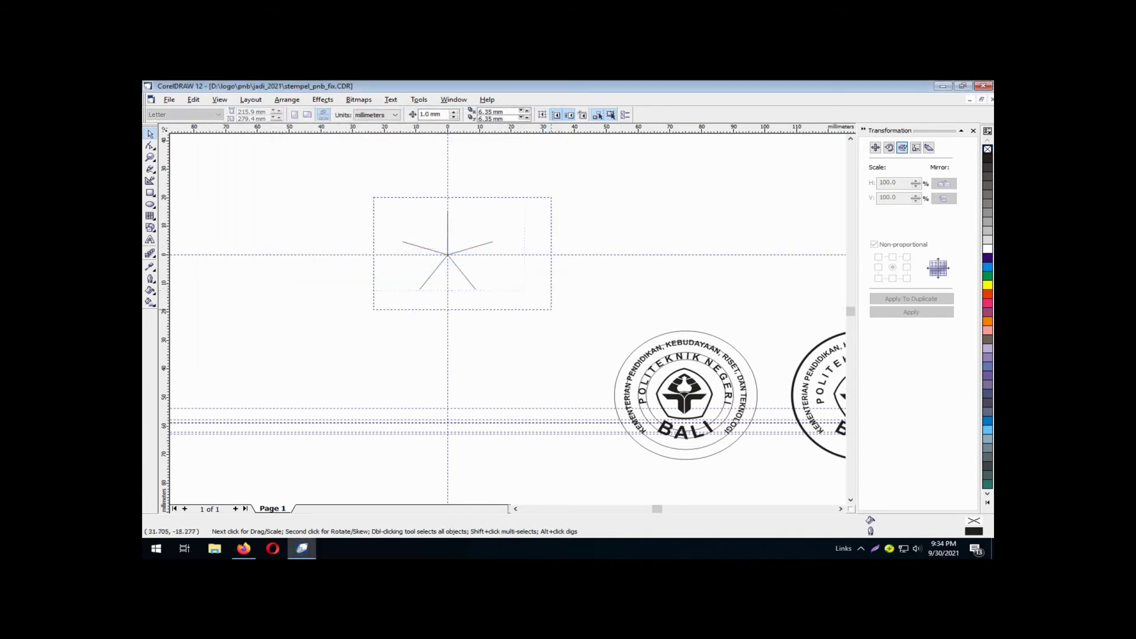
click(151, 170)
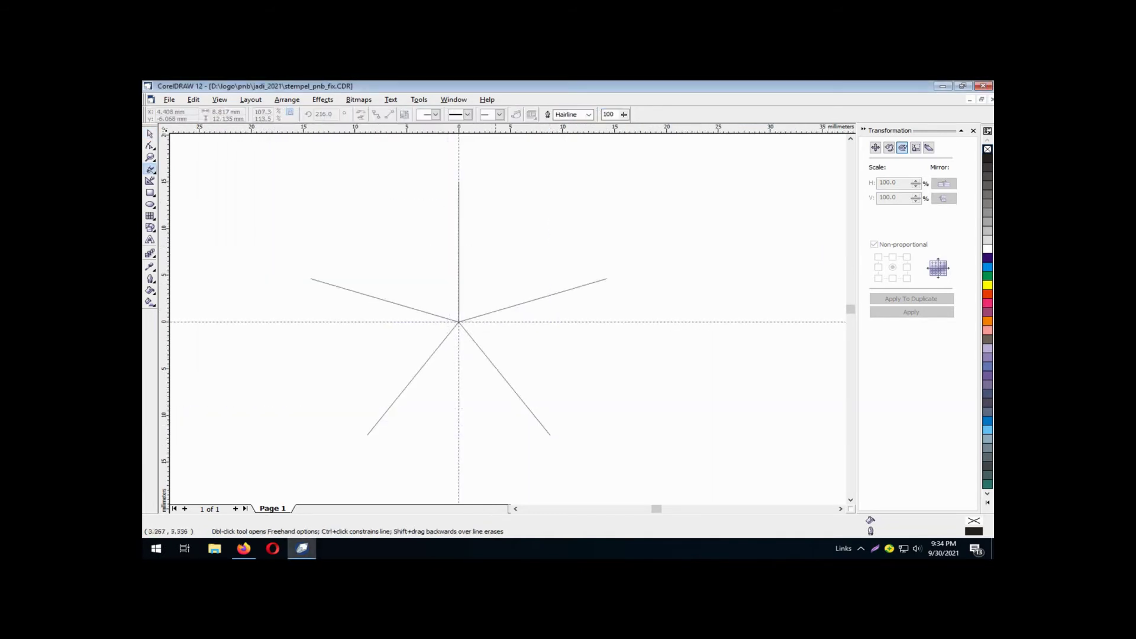
click(599, 250)
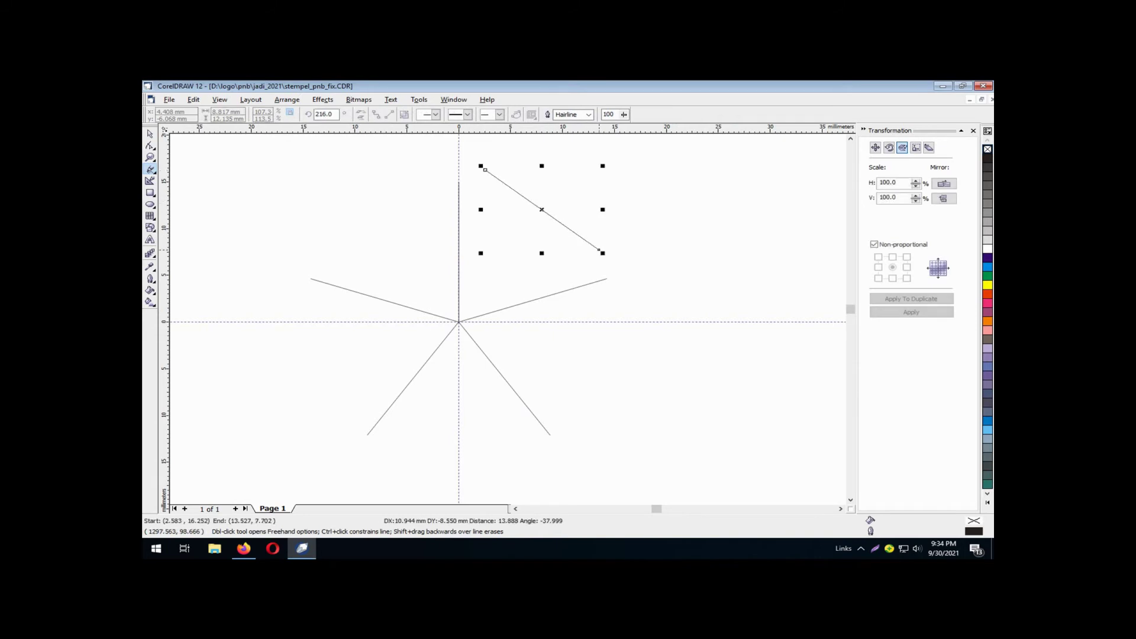
click(150, 146)
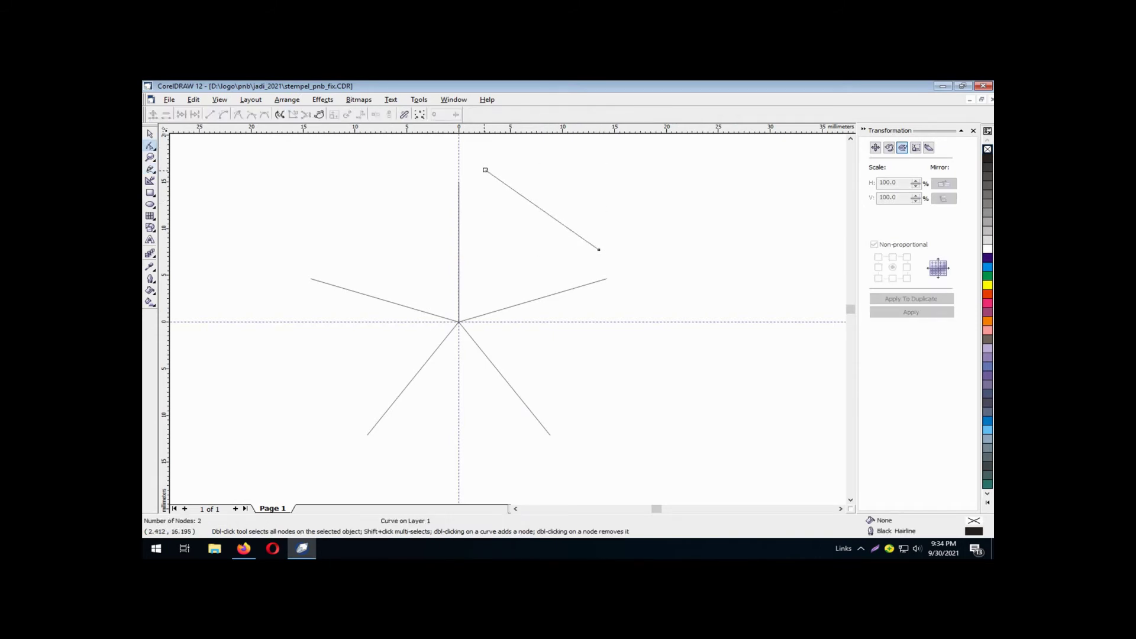
drag(484, 169, 459, 182)
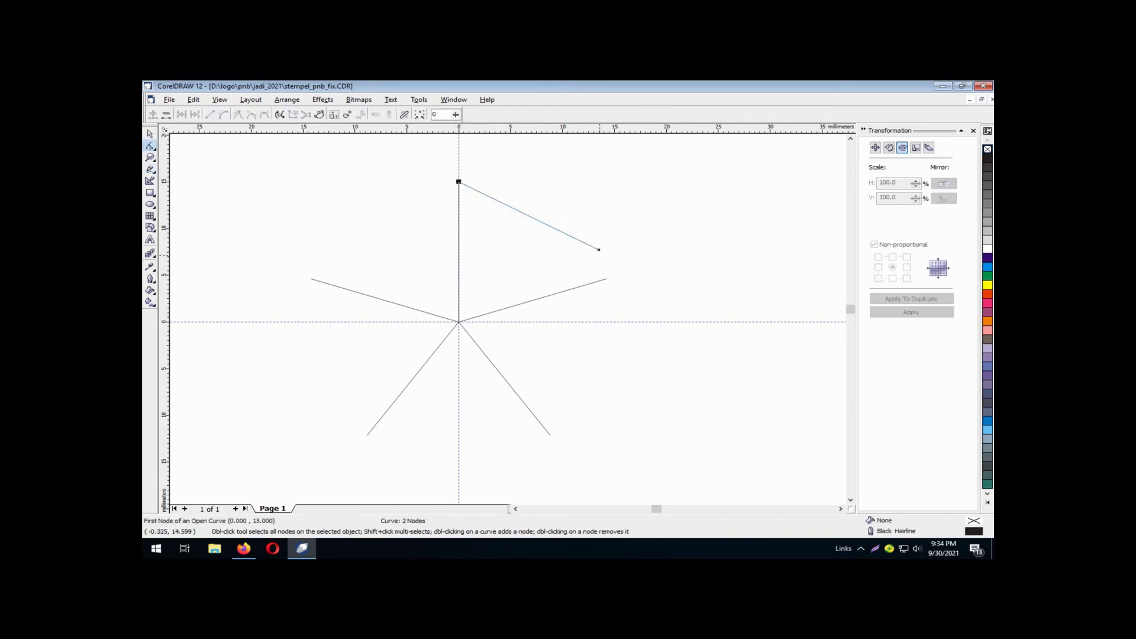
drag(599, 249, 606, 278)
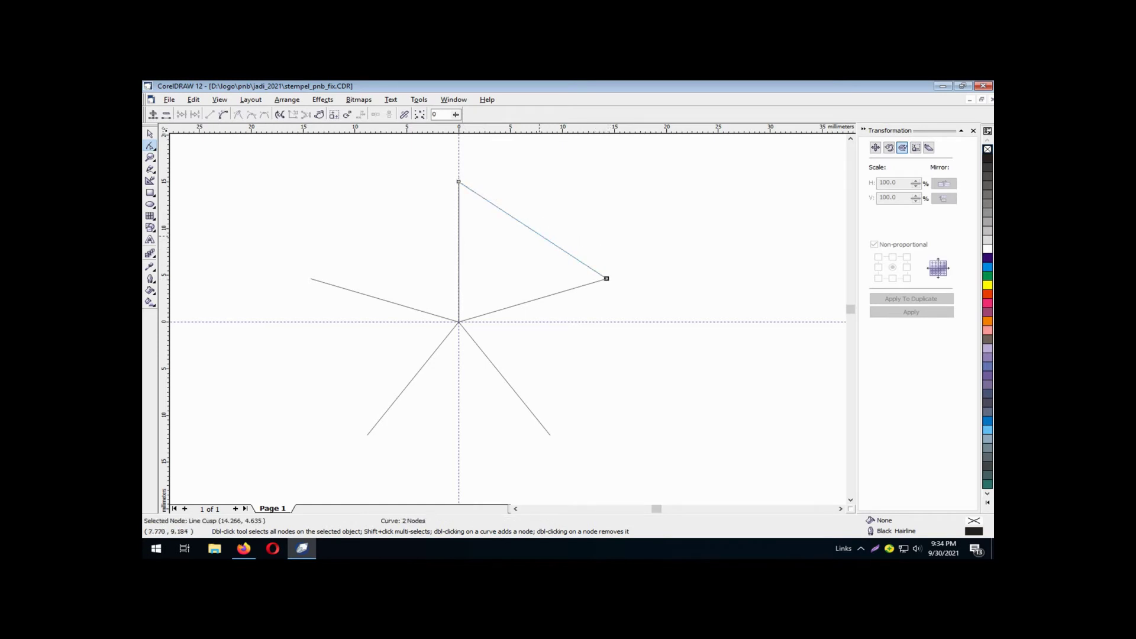
Convert the joining line to a curve, bend it outward into an arc, and delete it
right_click(538, 234)
key(Return)
drag(535, 230, 544, 218)
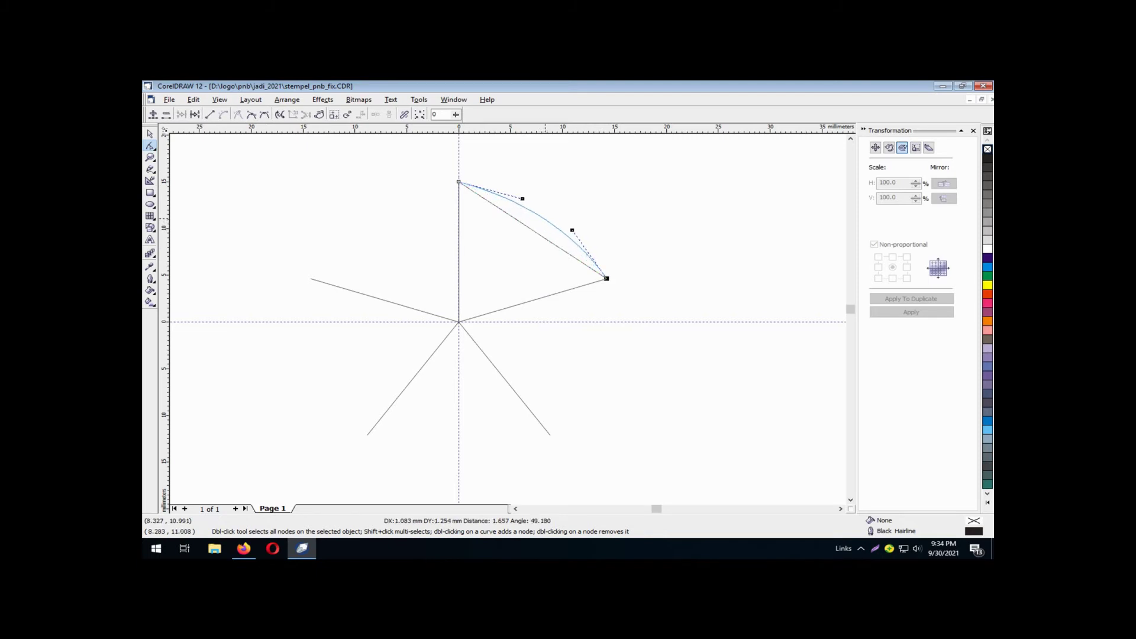
drag(544, 218, 545, 218)
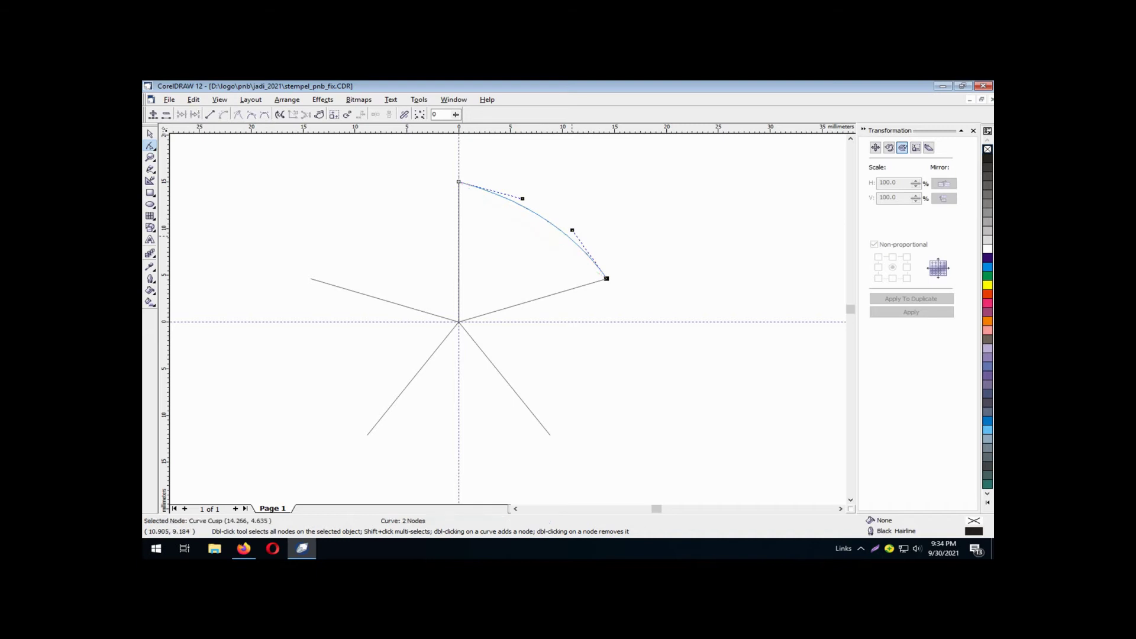
key(Delete)
Draw a horizontal line about 17.6 mm long joining the outer ends of the two lower spokes and convert it to a curve
key(F5)
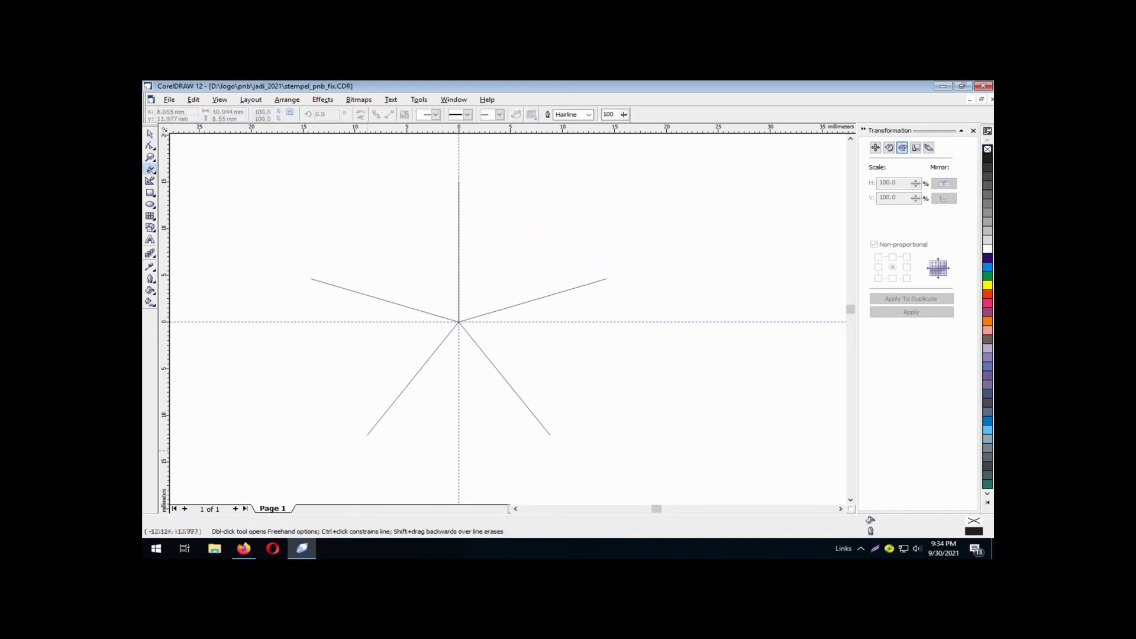
click(367, 435)
click(549, 435)
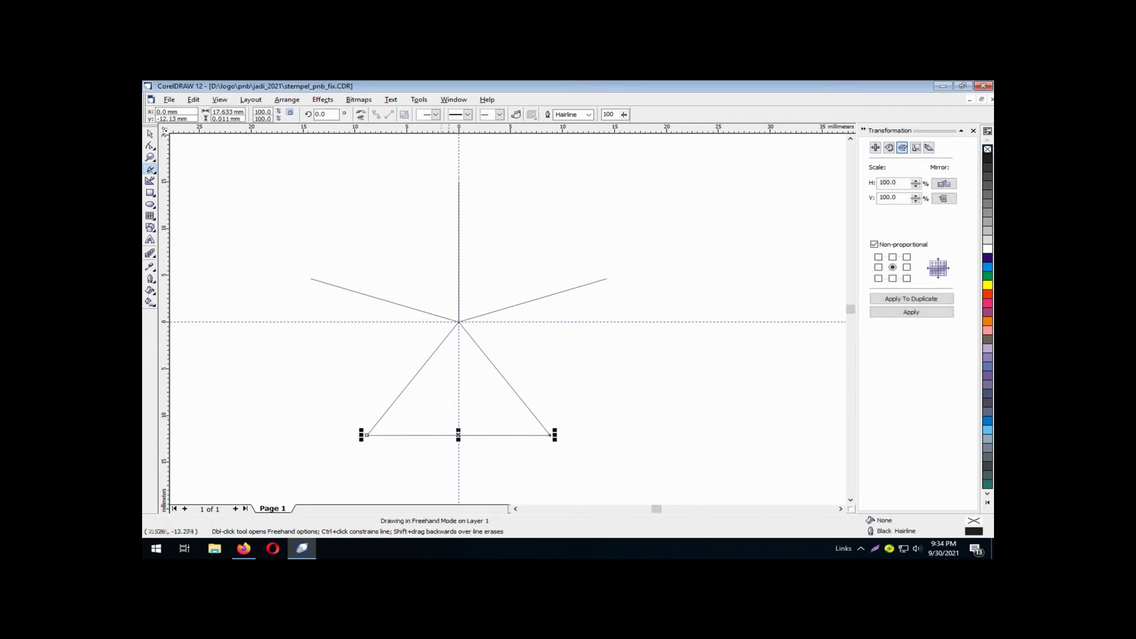
key(F10)
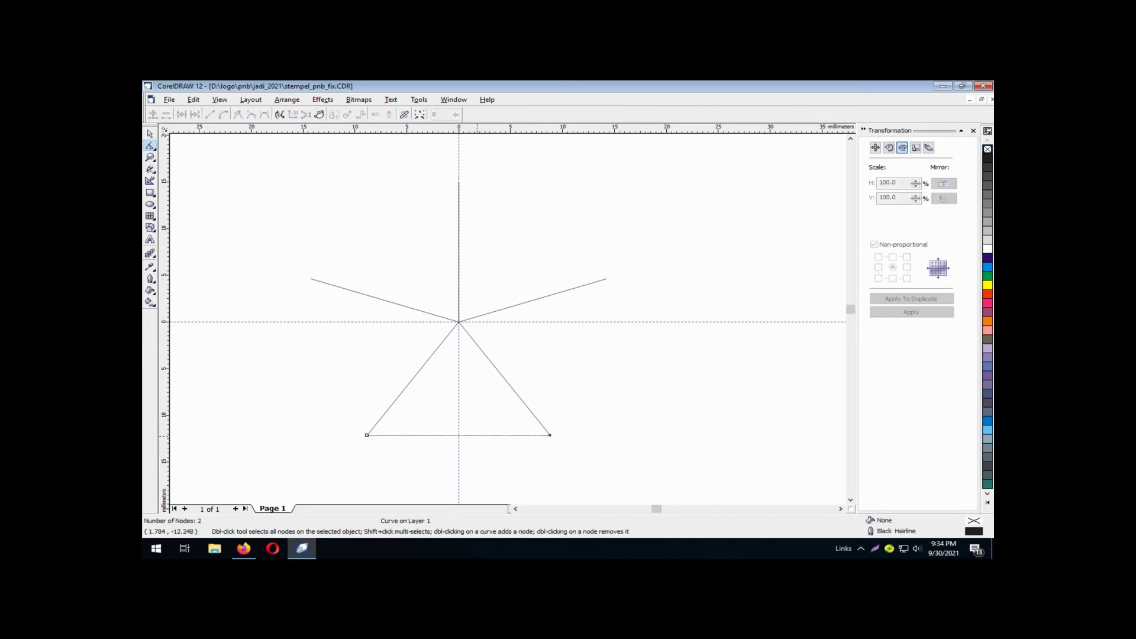
right_click(475, 288)
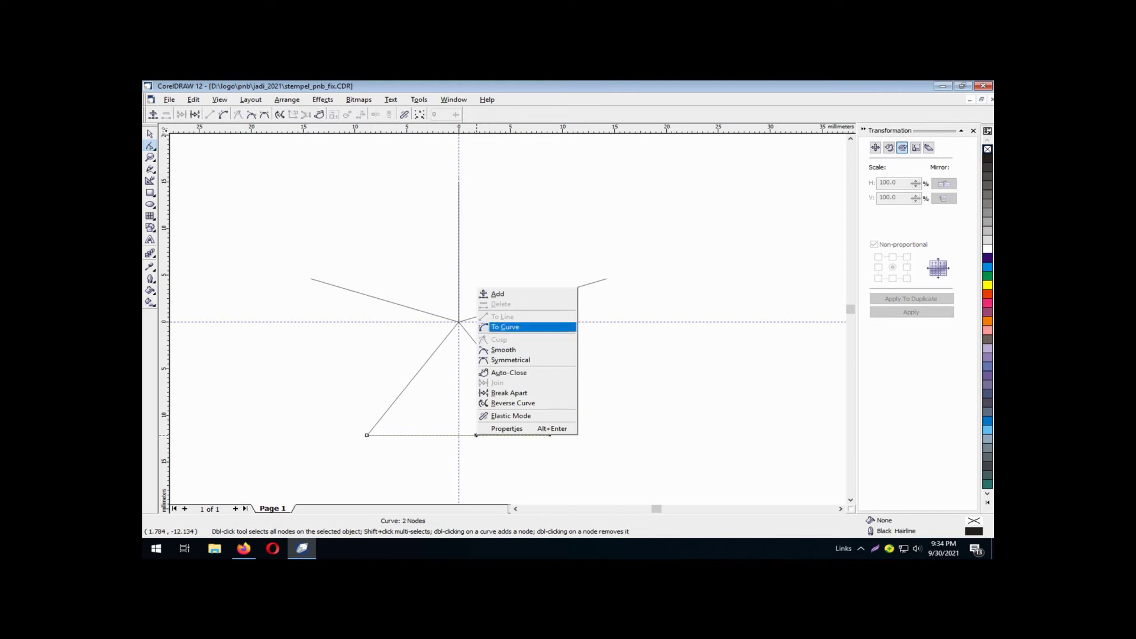
click(503, 327)
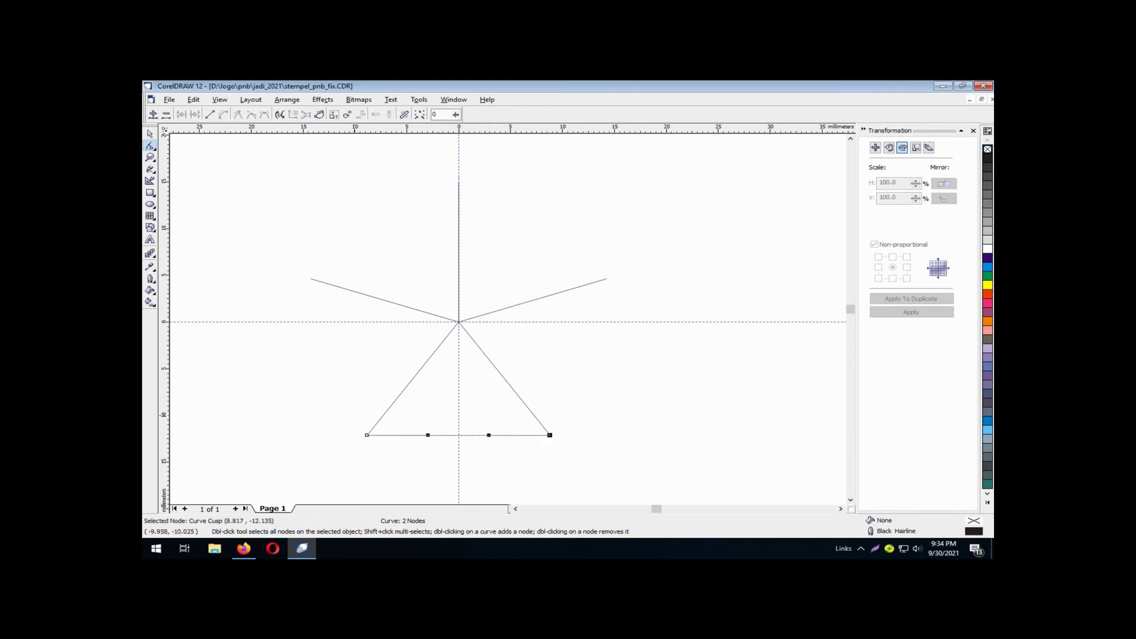
Bend the joining curve downward along the vertical guideline into an arc about 1.5 mm deep
key(F2)
drag(342, 417, 565, 459)
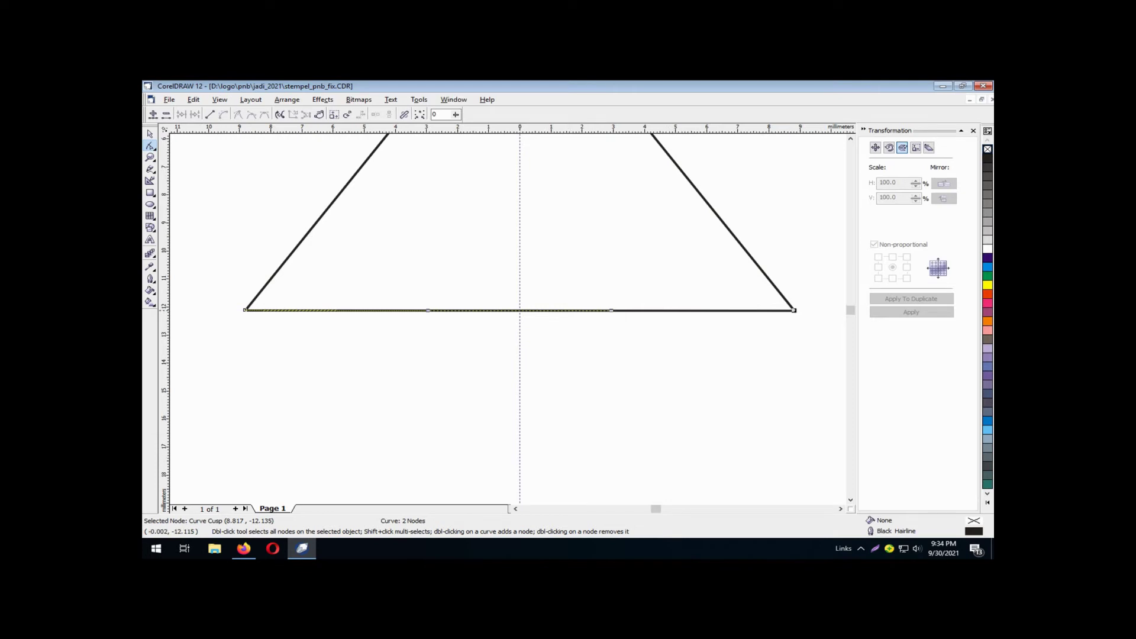
drag(520, 310, 520, 339)
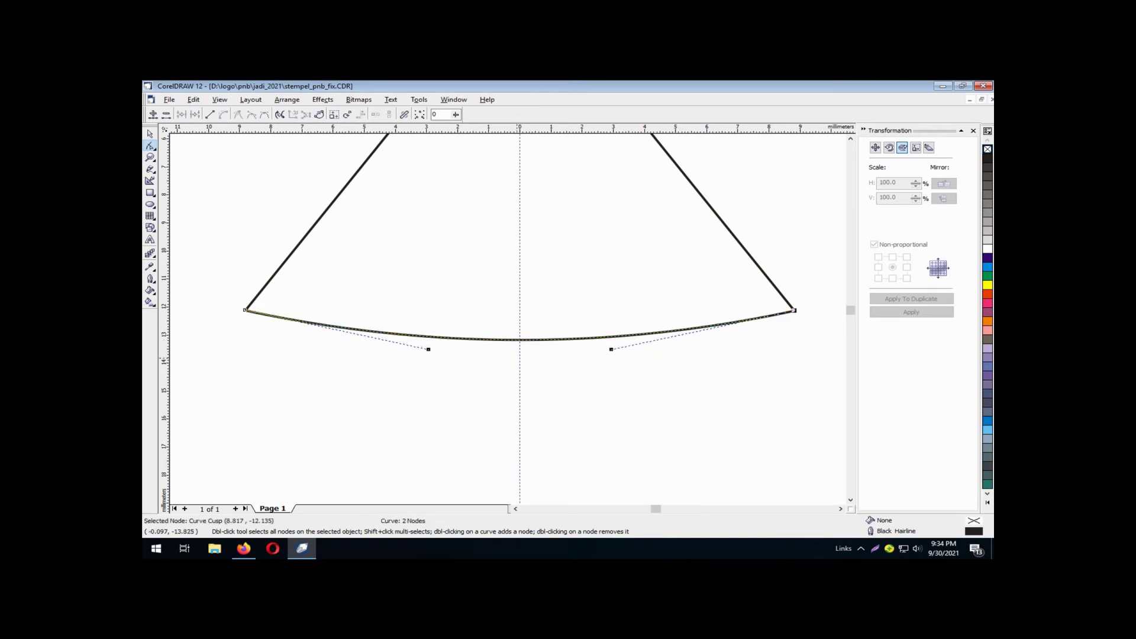
key(F3)
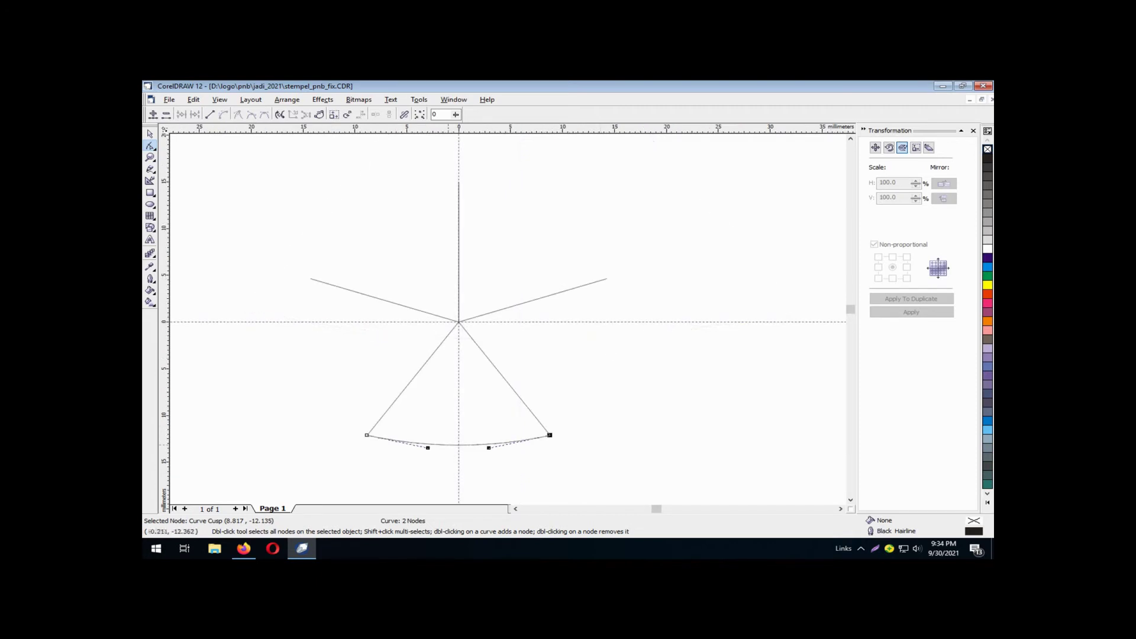
key(F2)
drag(342, 408, 610, 473)
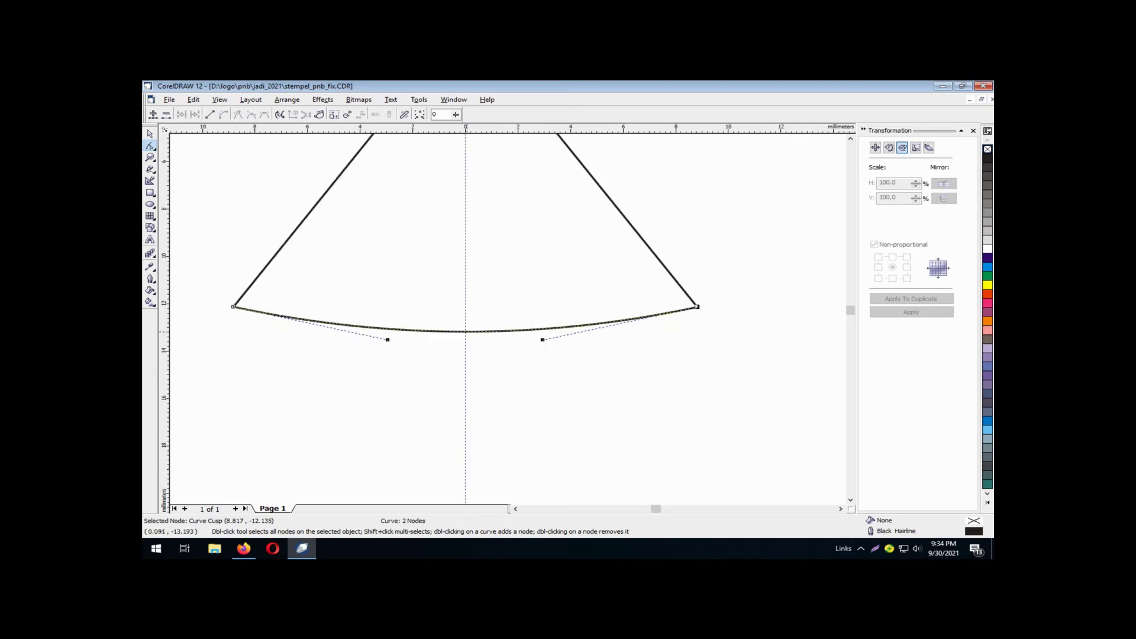
drag(465, 331, 464, 342)
key(F3)
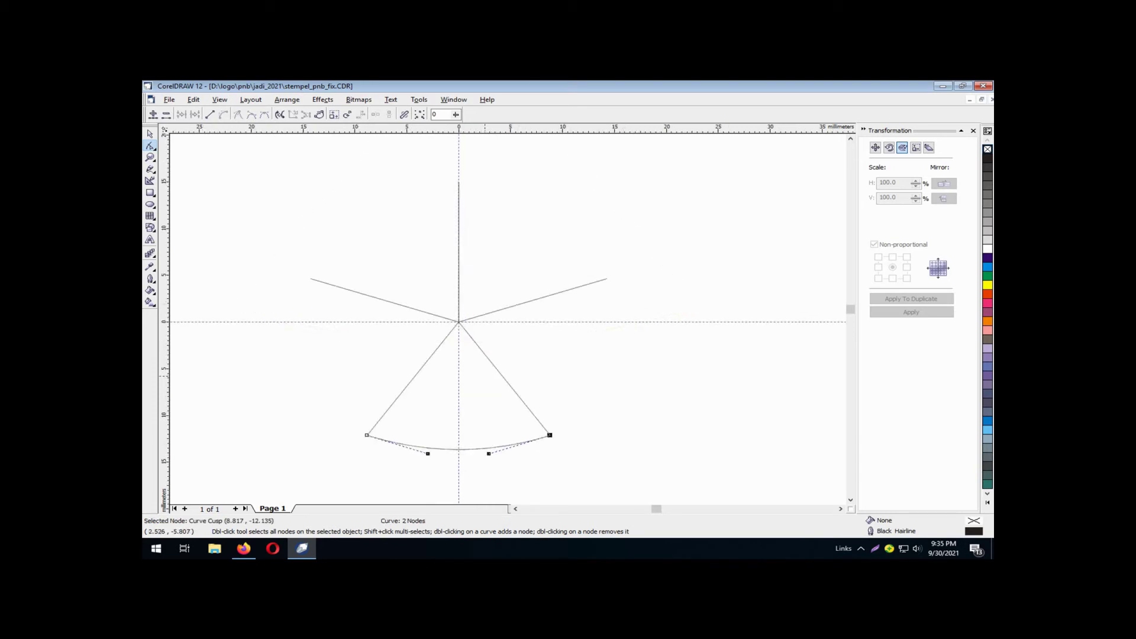
Copy the bottom arc, rotate the copy 72 degrees, and snap its lower end to the outer end of the lower-right spoke
click(150, 134)
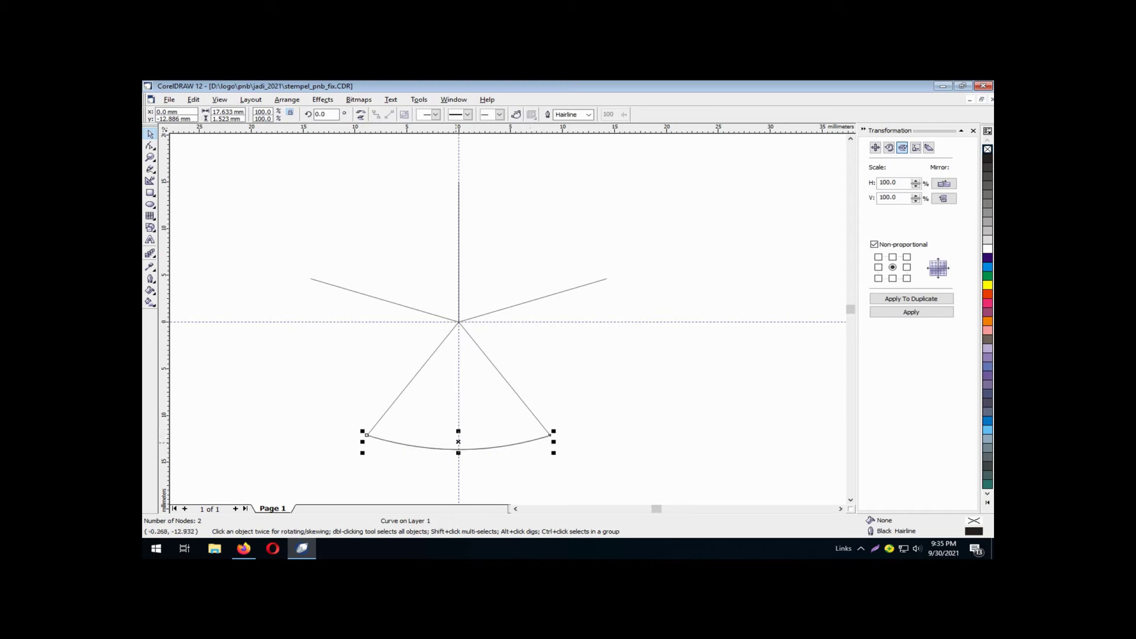
drag(456, 442, 613, 354)
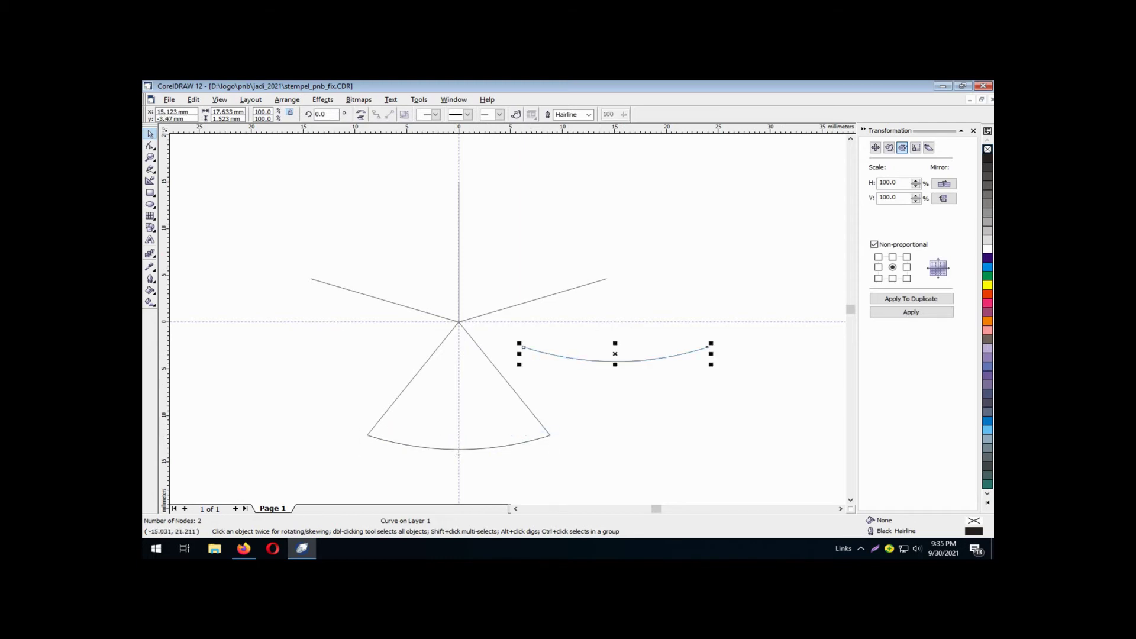
double_click(323, 114)
text(72)
key(Return)
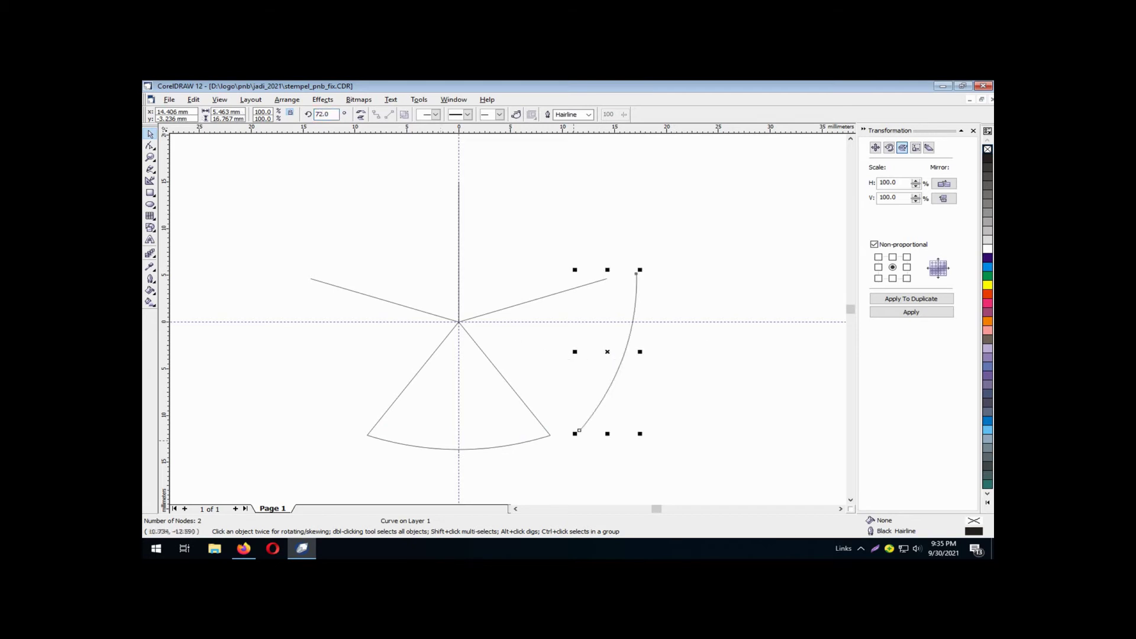
drag(579, 430, 550, 435)
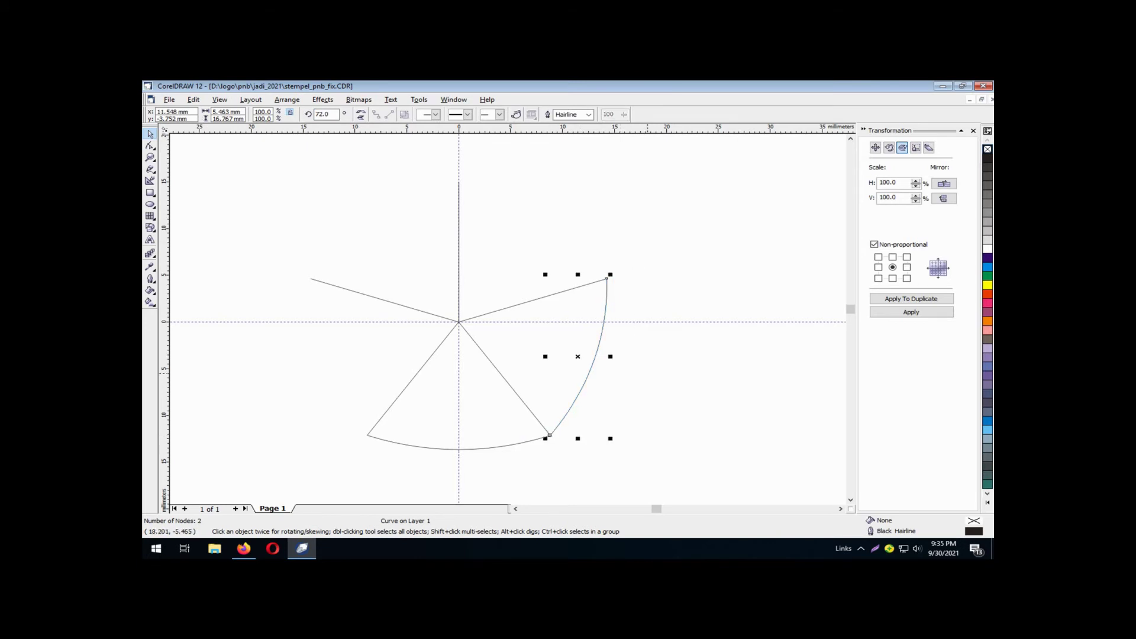
Create a copy of the bottom arc rotated -72 degrees, with its upper end snapped to the upper-left spoke's outer end
click(518, 444)
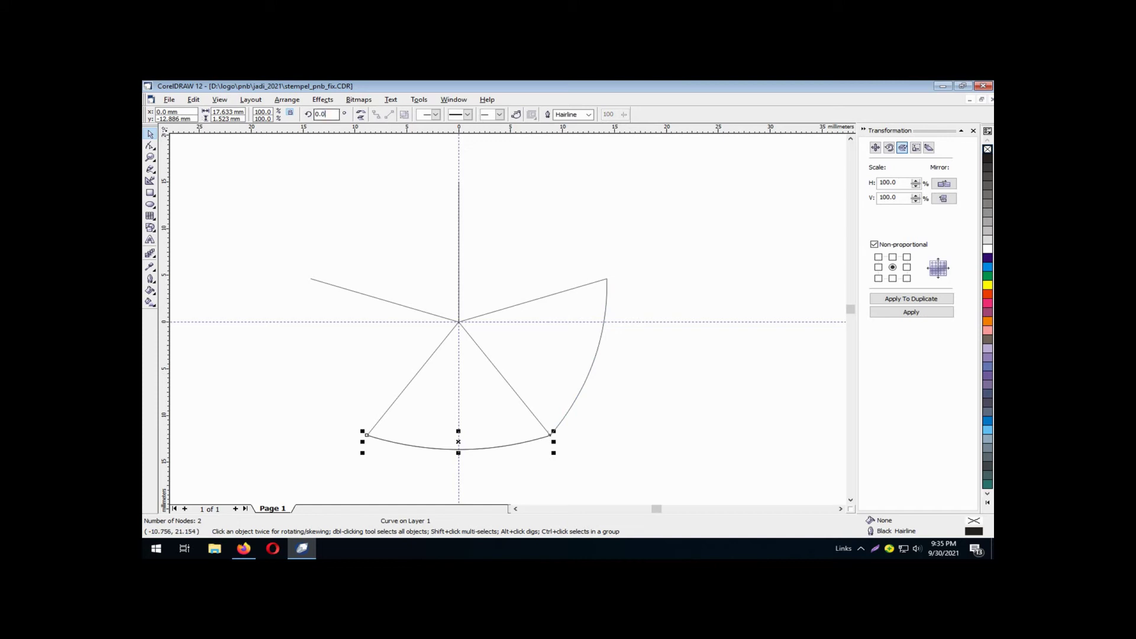
double_click(324, 114)
text(-72)
key(Return)
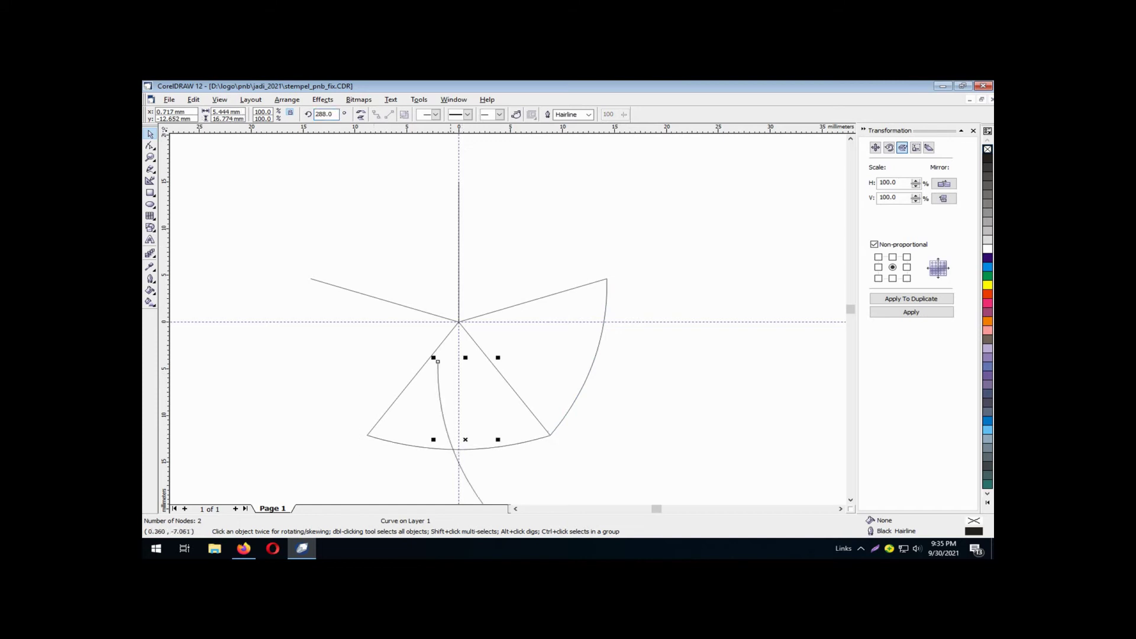
drag(438, 361, 310, 279)
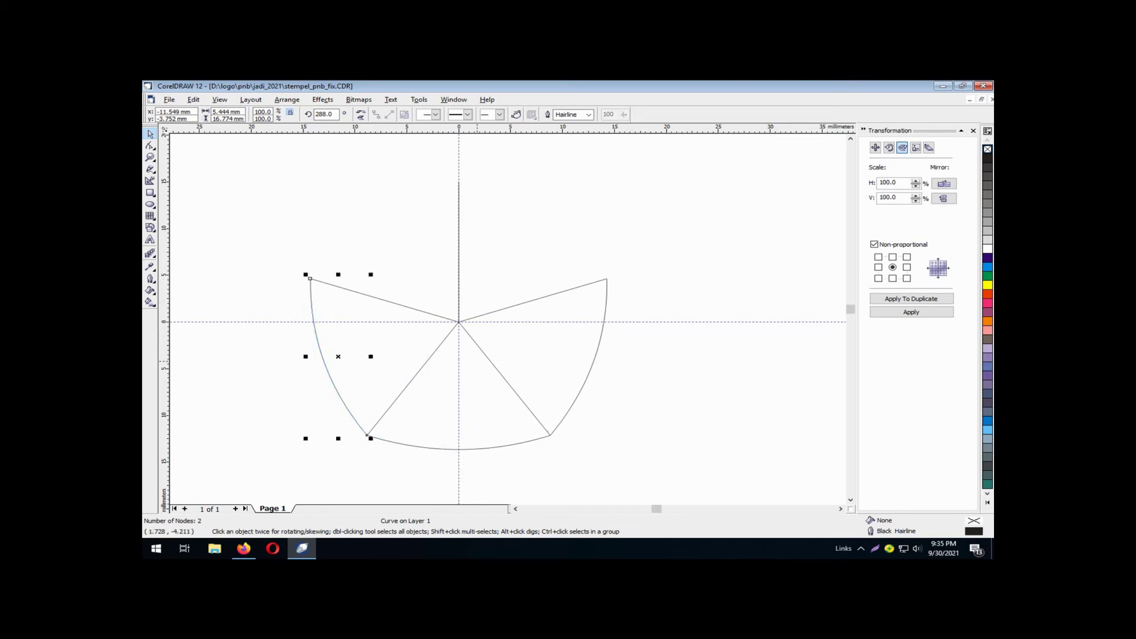
Paste another copy of the bottom arc in place and rotate it to 144 degrees
key(ctrl+v)
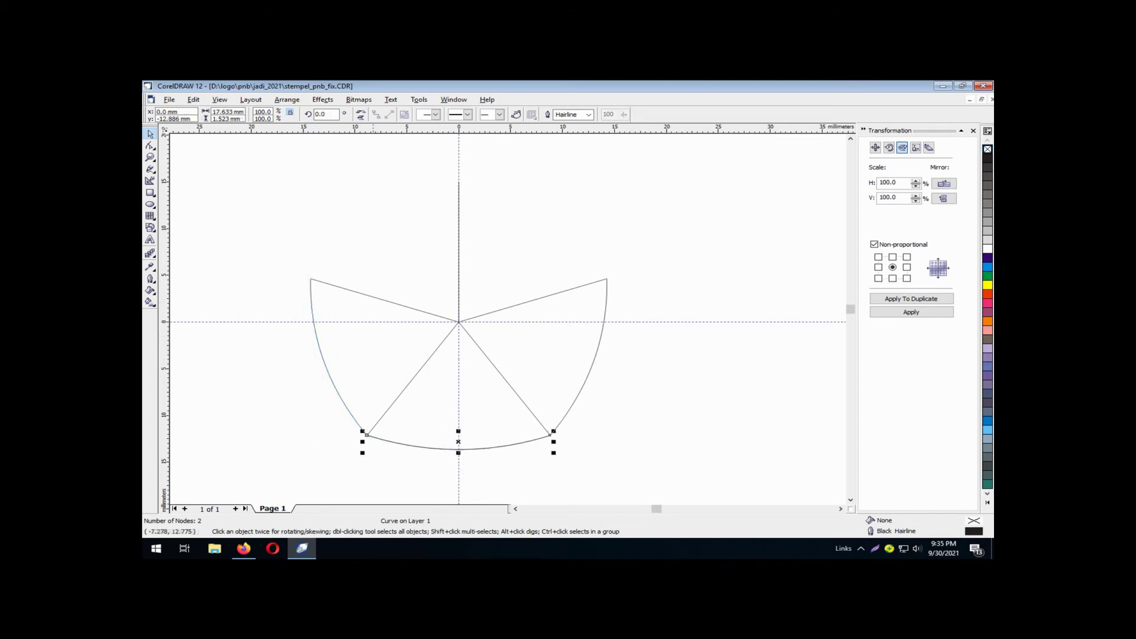
double_click(323, 114)
text(144)
key(Return)
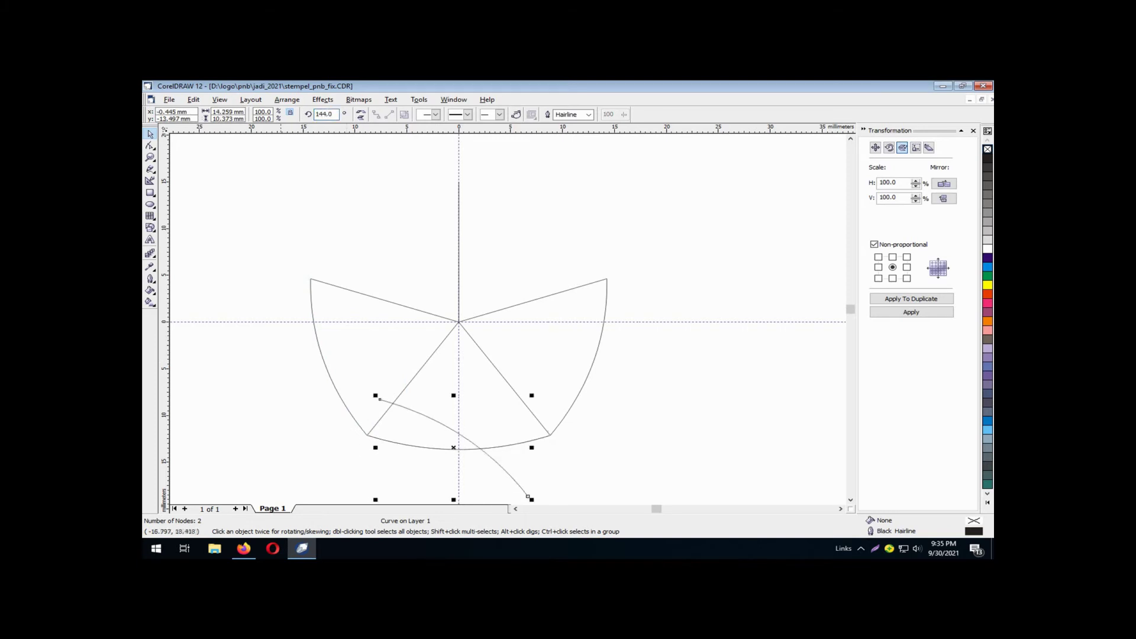
Snap the 144-degree arc copy to the vertical spoke's upper end and fill the last gap with a bottom-arc copy rotated -144 degrees
drag(381, 400, 458, 181)
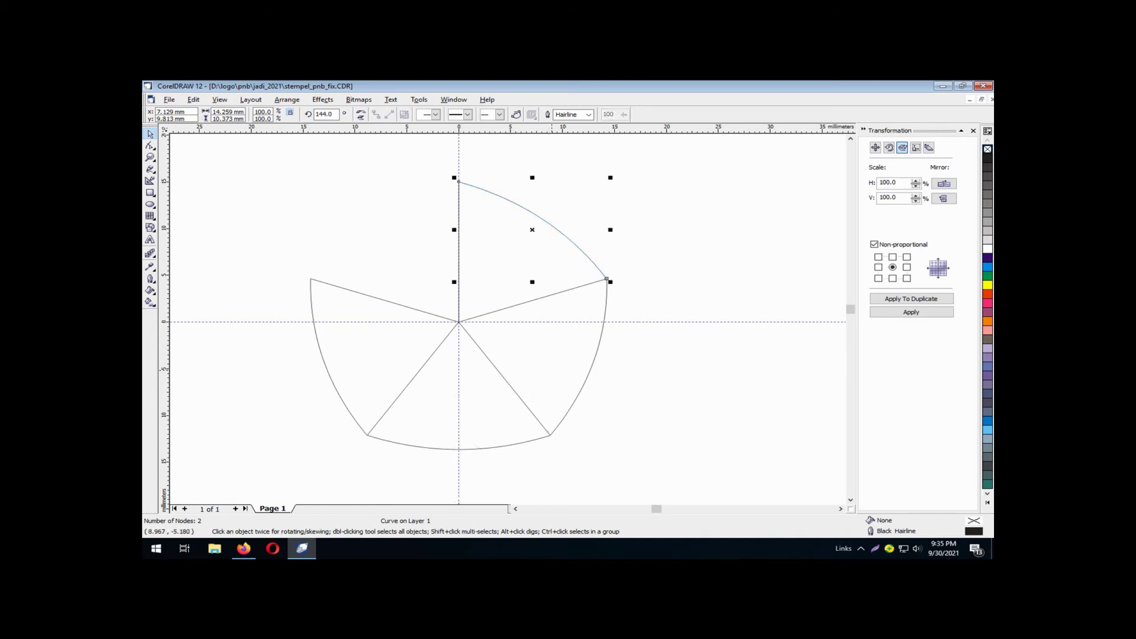
click(521, 443)
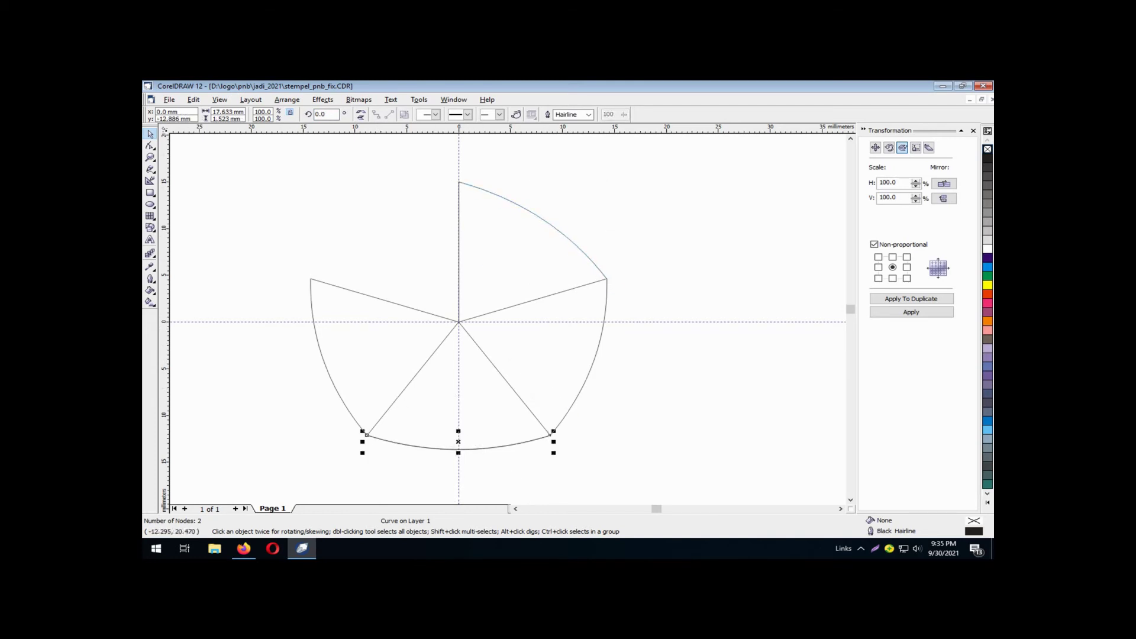
double_click(323, 114)
text(-144)
key(Return)
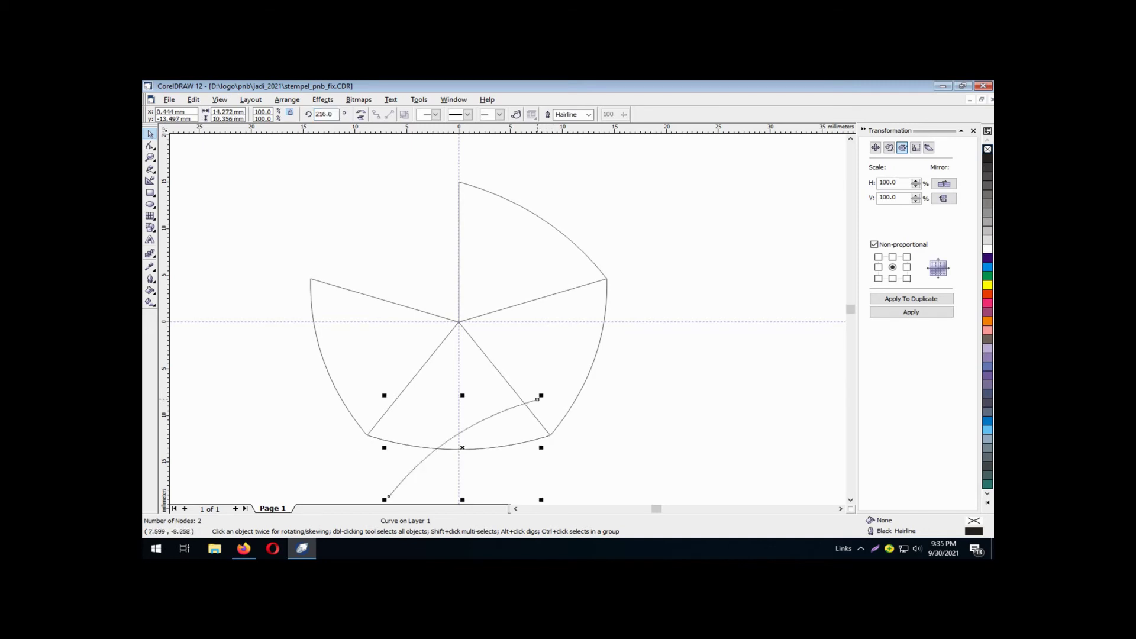
drag(537, 399, 458, 190)
key(Escape)
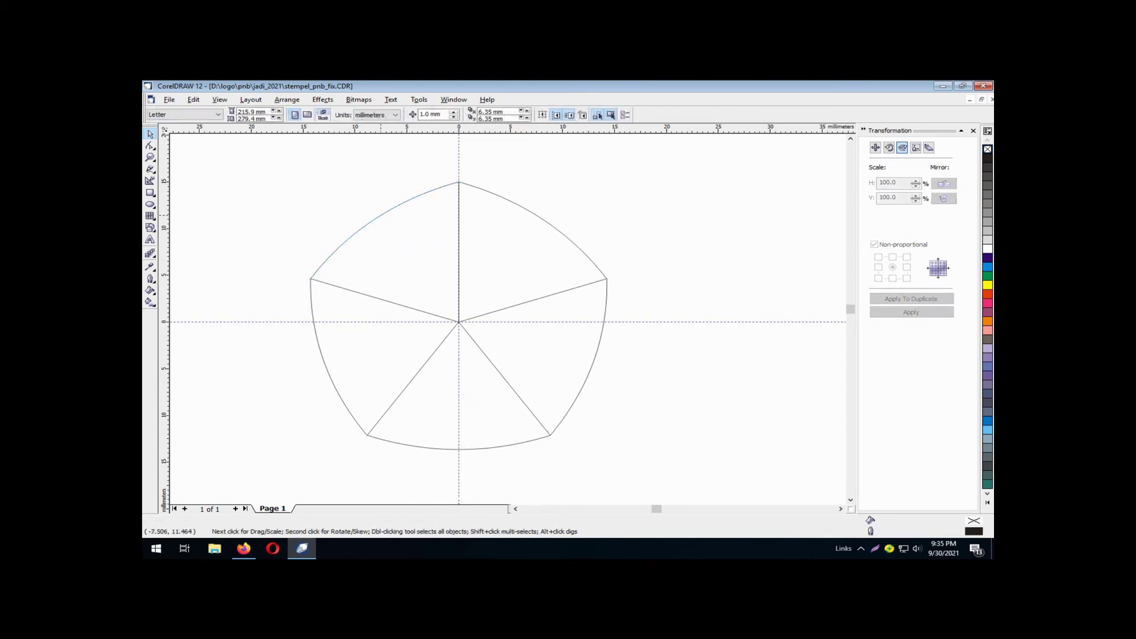
Move the two upper arcs, the left arc and the bottom arc together 32 mm left, off the spokes
click(380, 208)
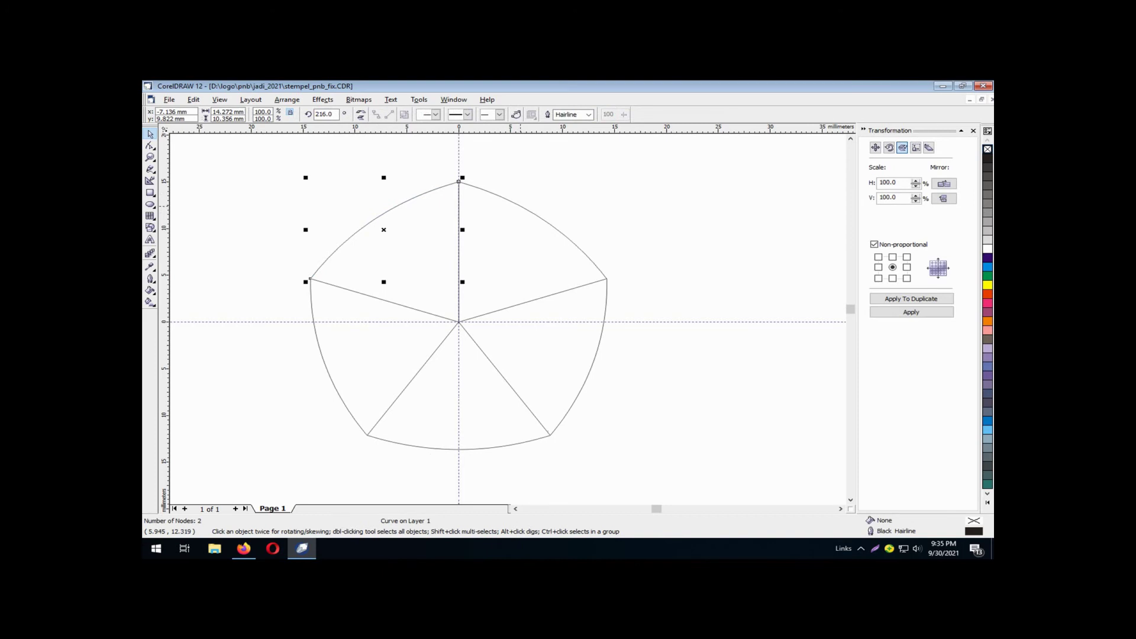
shift+click(520, 206)
shift+click(321, 355)
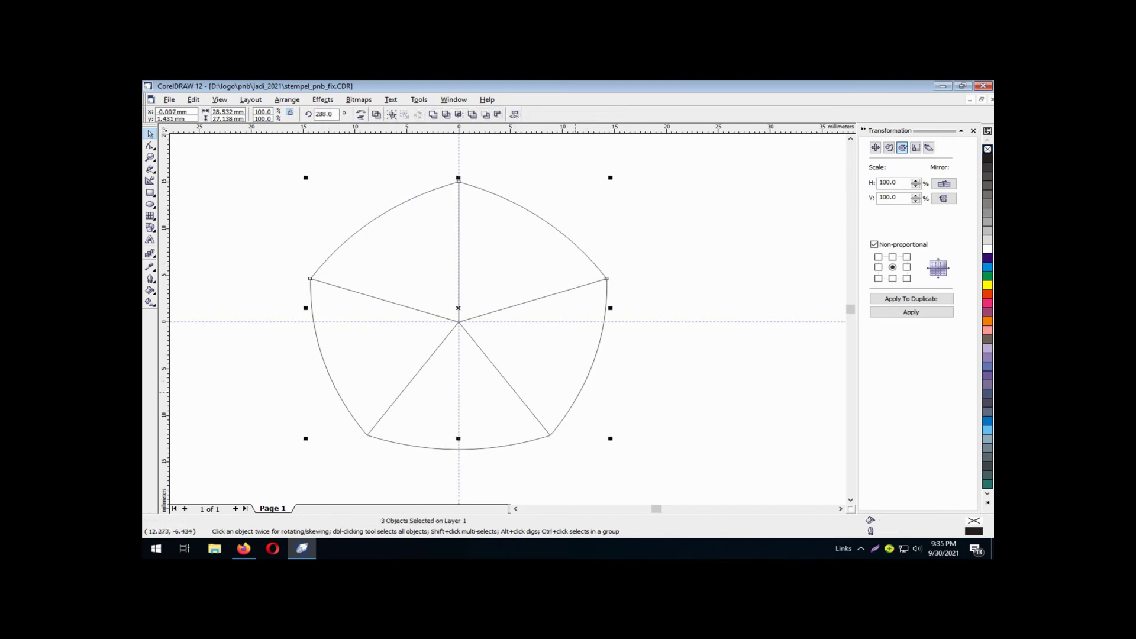
shift+click(476, 447)
key(Left)
key(Left)
key(Left)
key(Left)
key(Left)
key(Left)
key(Left)
key(Left)
key(Left)
key(Left)
key(Left)
key(Left)
key(Left)
key(Left)
key(Left)
key(Left)
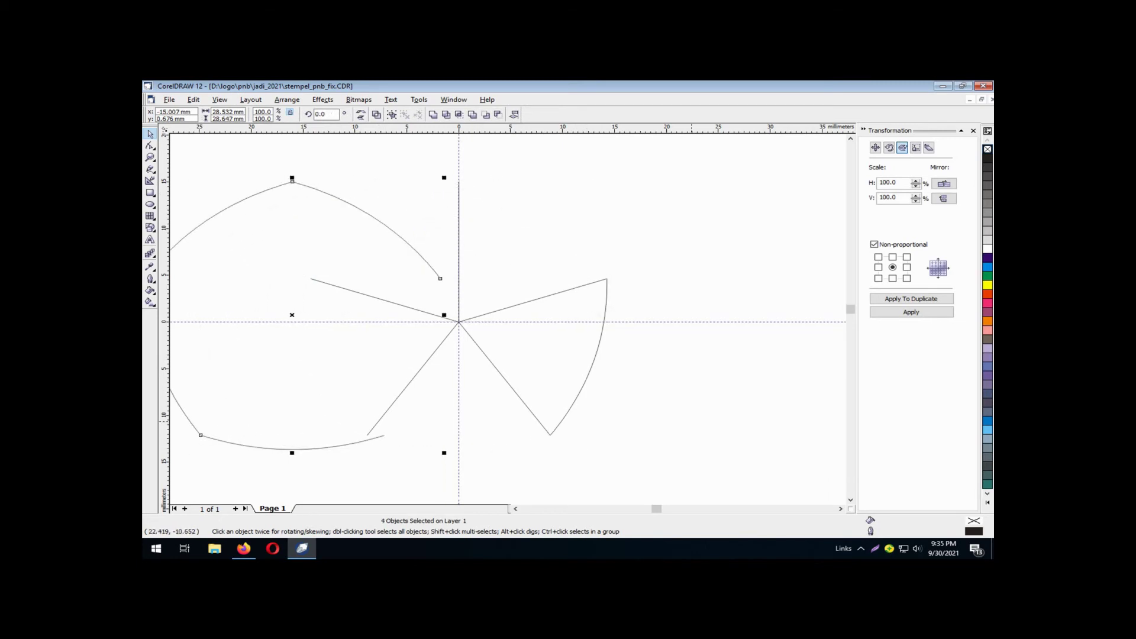
key(Left)
key(Left)
key(Left)
key(Left)
key(Left)
key(Left)
key(Left)
key(Left)
key(Left)
key(Left)
key(Left)
key(Left)
key(Left)
key(Left)
key(Left)
key(Left)
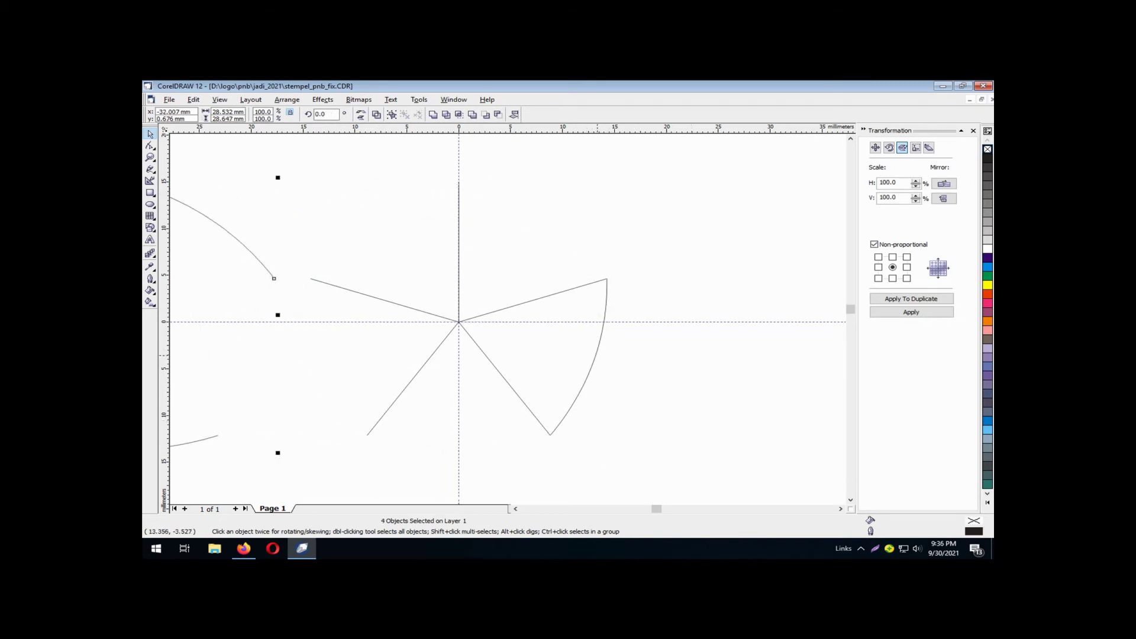
Move the remaining right-hand arc left so its ends meet the four relocated arcs
key(Escape)
click(596, 355)
key(Left)
key(Left)
key(Left)
key(Left)
key(Left)
key(Left)
key(Left)
key(Left)
key(Left)
key(Left)
key(Left)
key(Left)
key(Left)
key(Left)
key(Left)
key(Left)
key(Left)
key(Left)
key(Left)
key(Left)
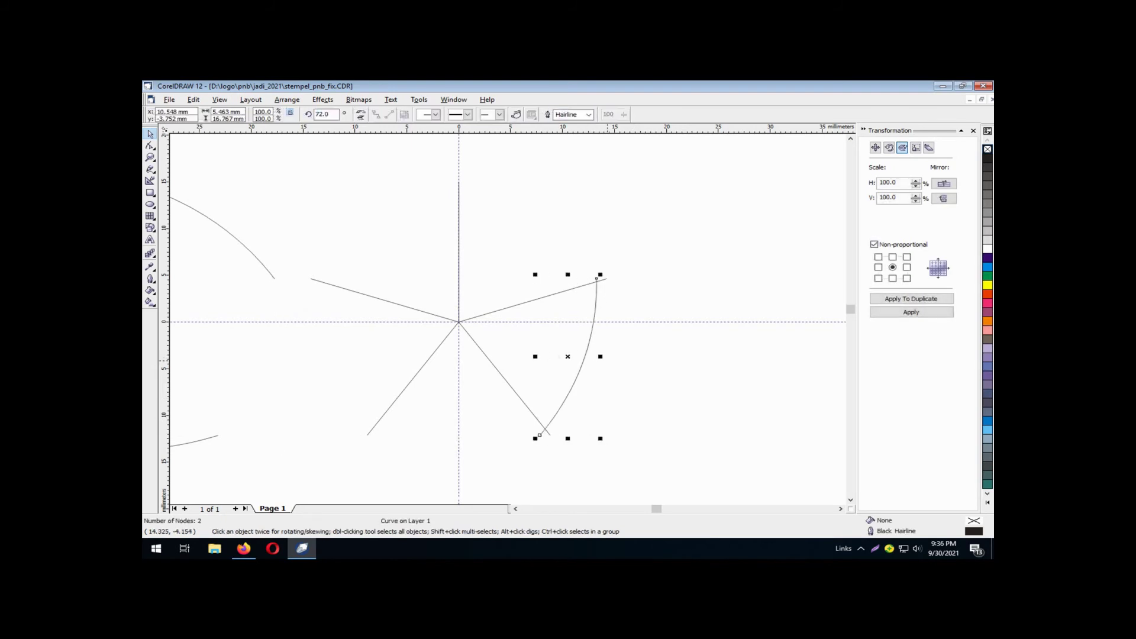
key(Left)
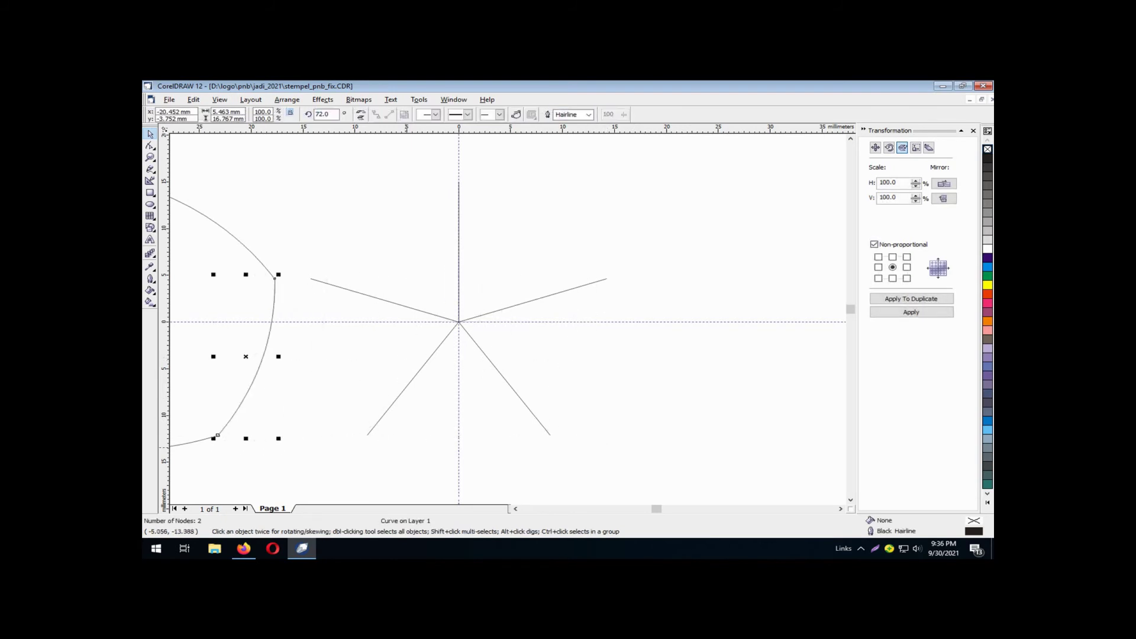
Combine the five relocated arcs into a single curve
key(F3)
key(F2)
drag(255, 188, 489, 338)
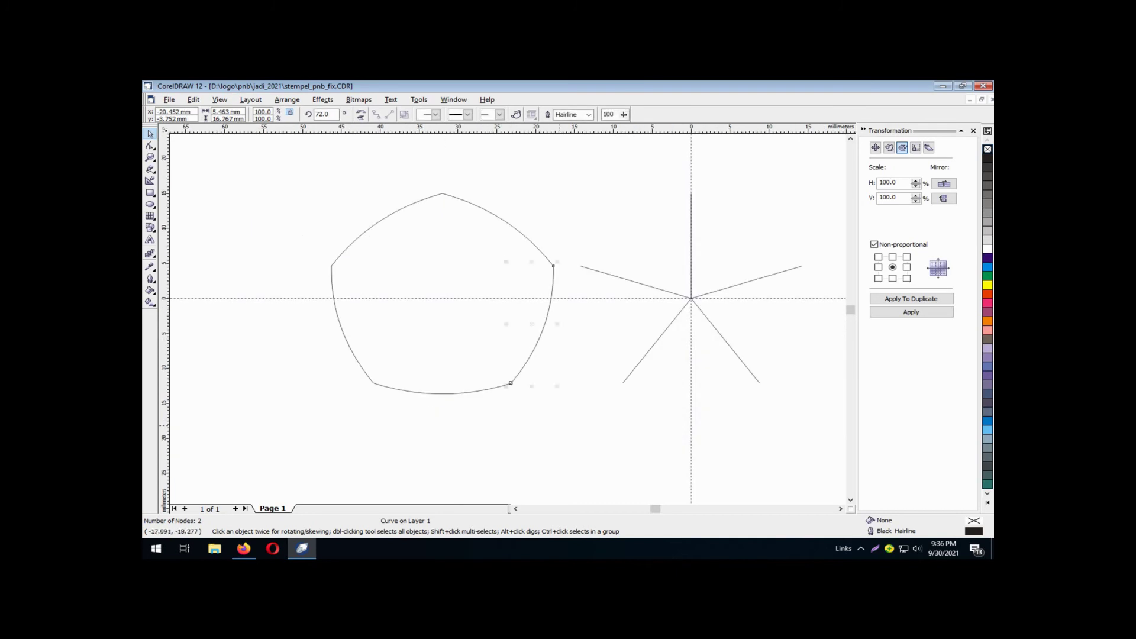
drag(245, 164, 578, 429)
click(287, 100)
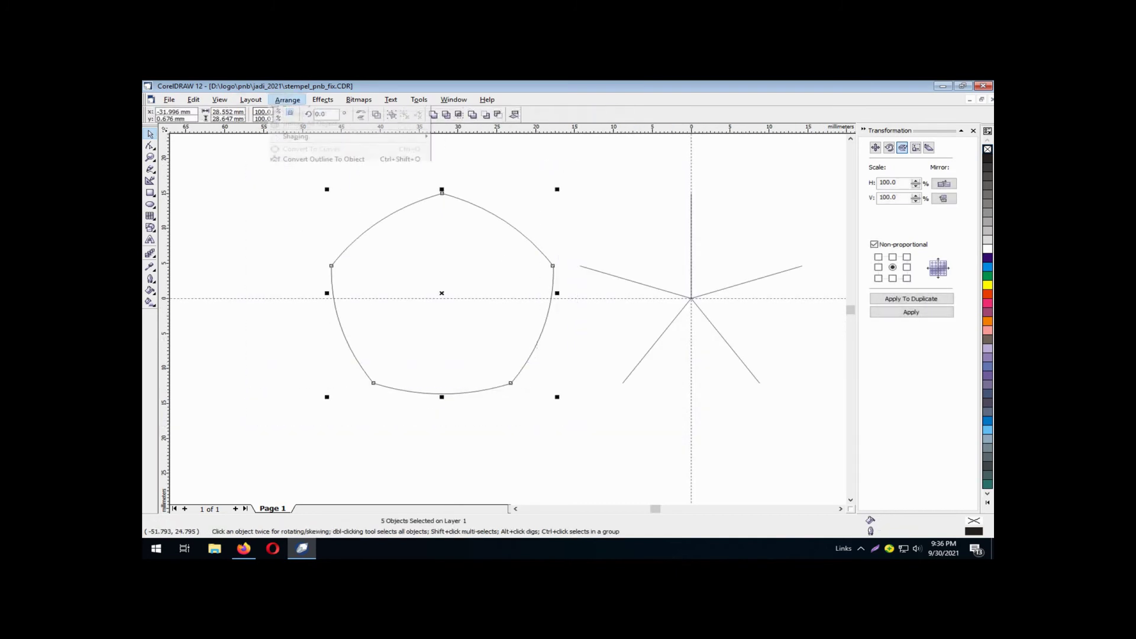
click(312, 191)
Join the overlapping end nodes at all five corners of the combined curve into a closed pentagon outline
key(F10)
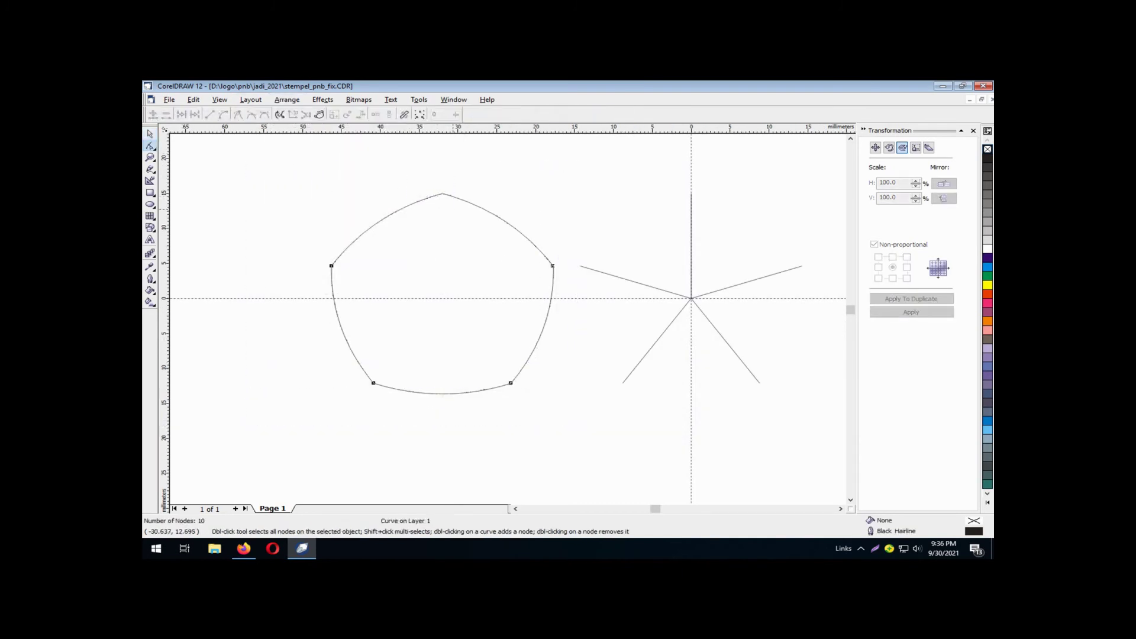
drag(428, 176, 454, 210)
click(182, 115)
drag(313, 246, 351, 284)
click(182, 115)
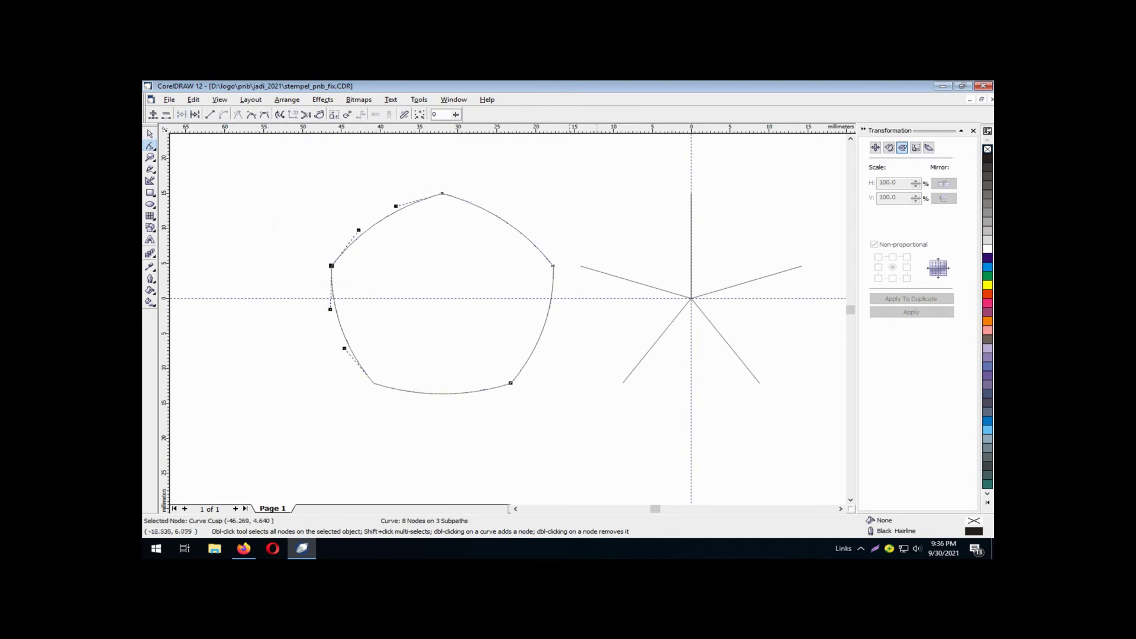
drag(599, 250, 534, 286)
click(181, 115)
drag(332, 374, 408, 409)
click(182, 115)
drag(580, 372, 487, 399)
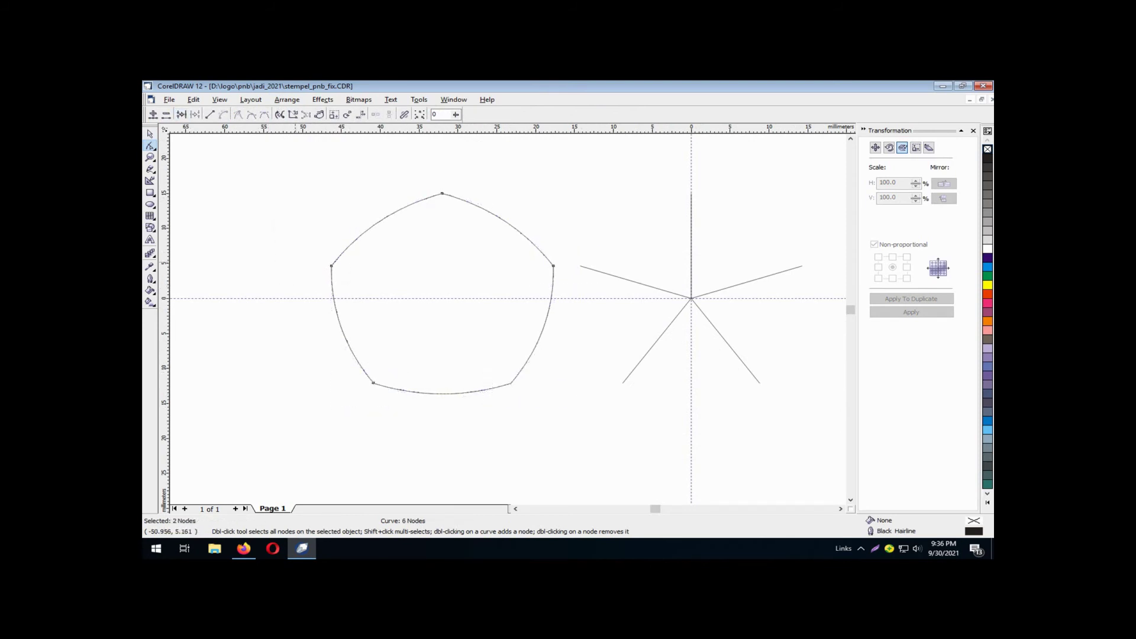
click(181, 114)
key(space)
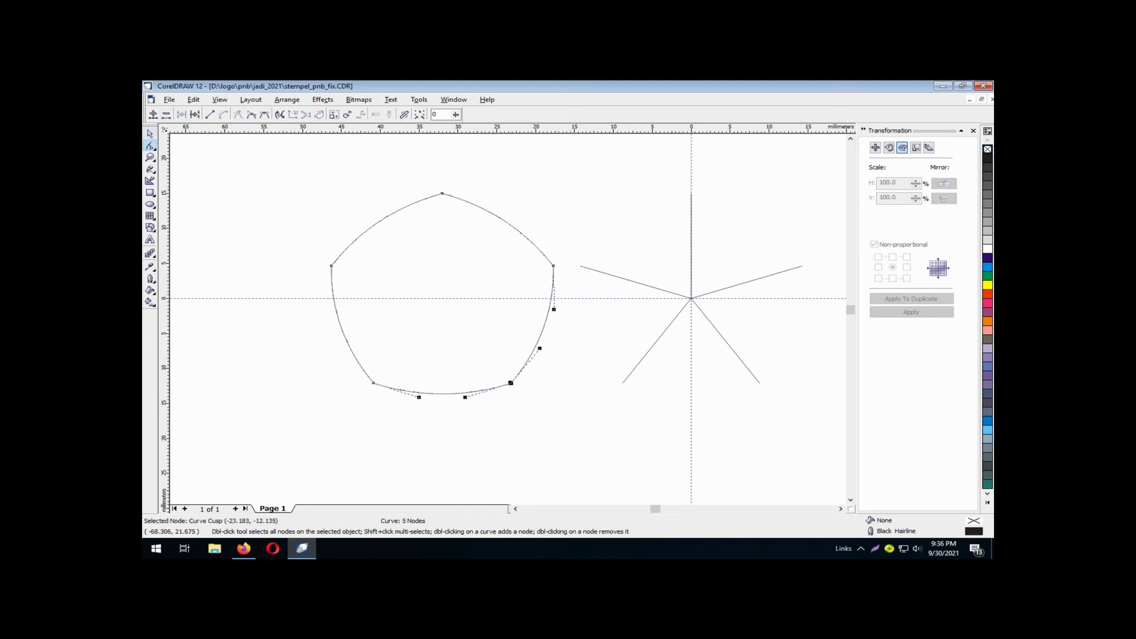
Set the closed pentagon's outline width to 0.353 mm
click(588, 114)
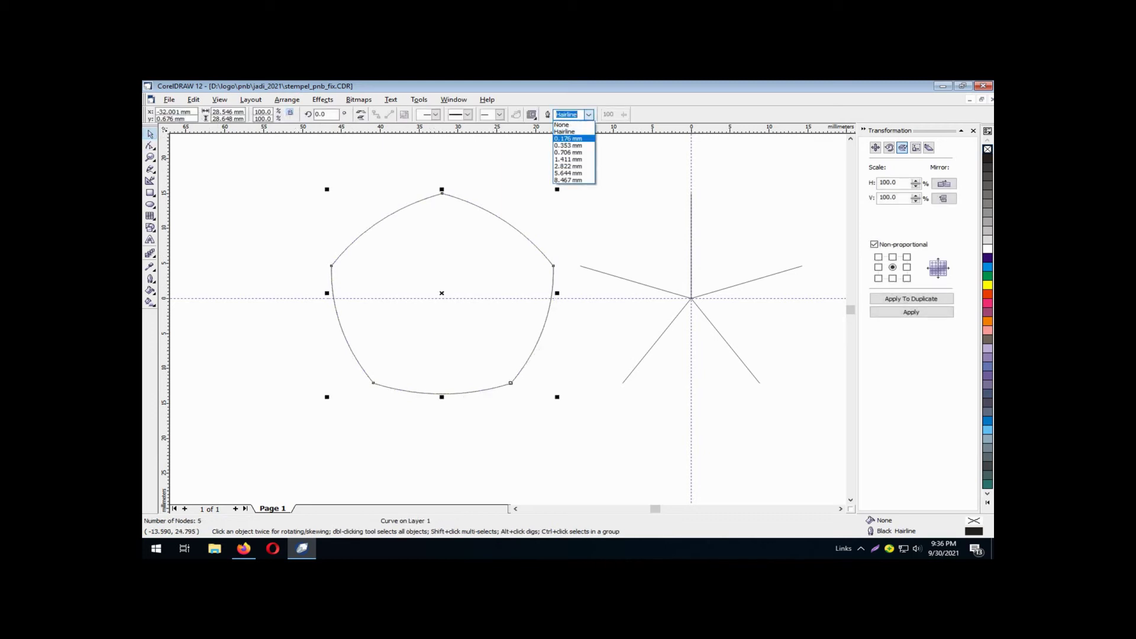
click(568, 142)
click(565, 195)
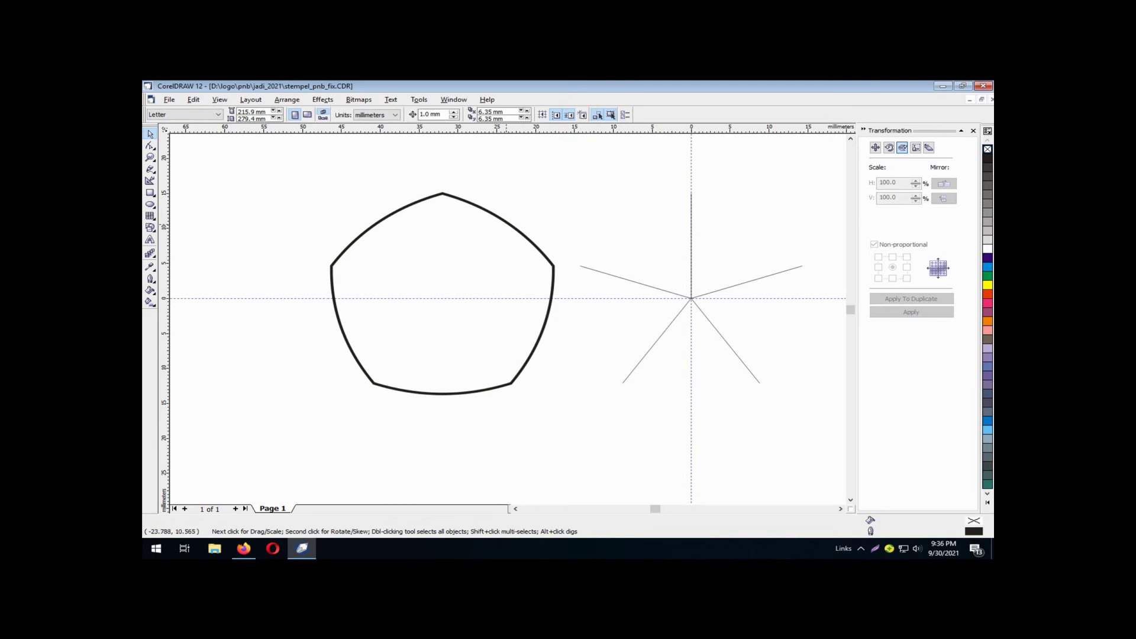
Create a concentric copy of the rounded pentagon scaled to 90%
click(507, 223)
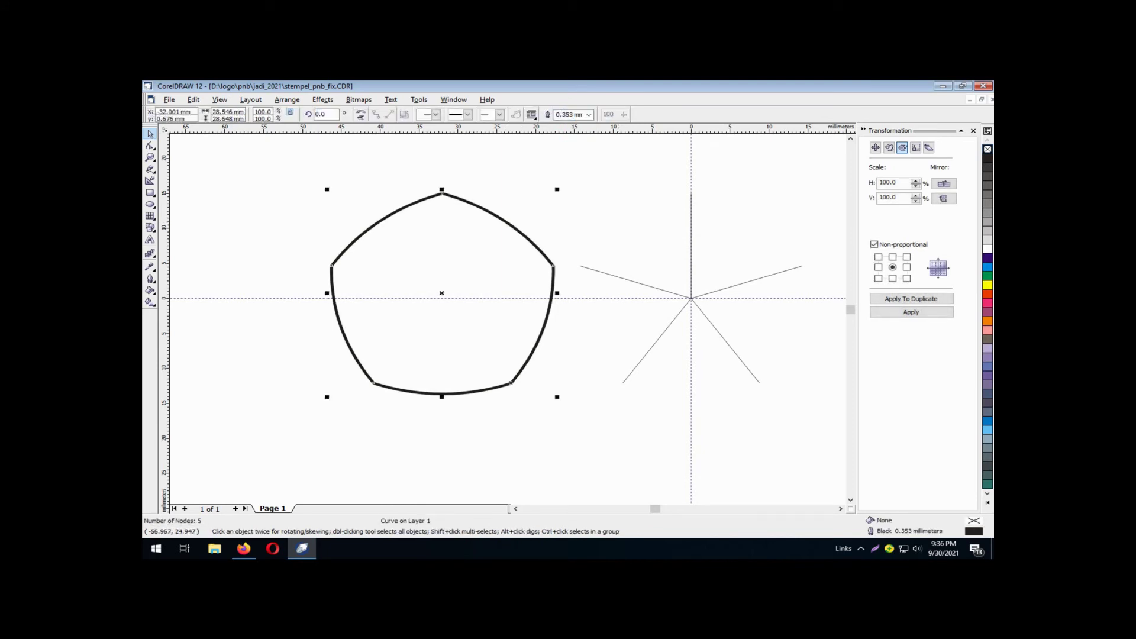
double_click(262, 111)
text(90)
key(Return)
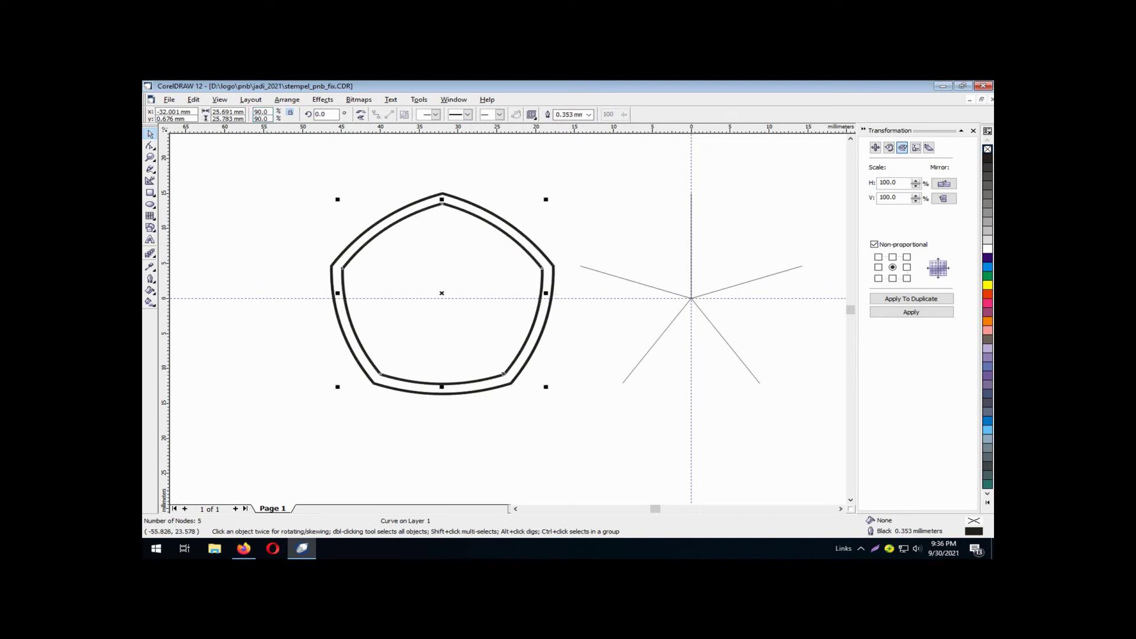
Change the inner pentagon's horizontal and vertical scale to 95%
drag(270, 112, 242, 112)
text(95)
key(Tab)
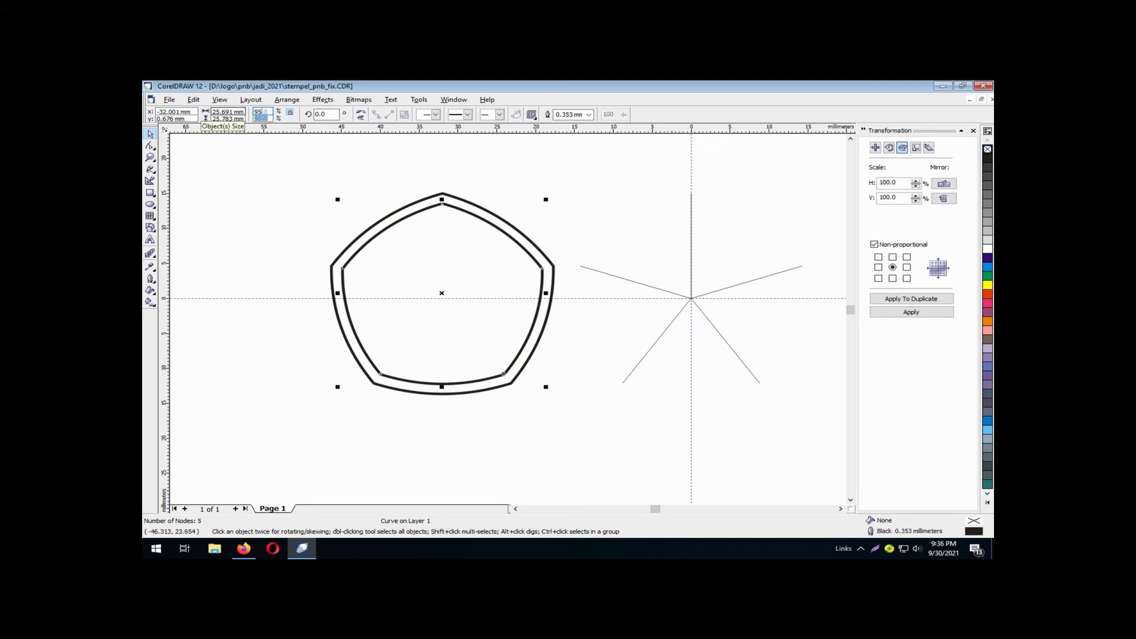
text(95)
key(Return)
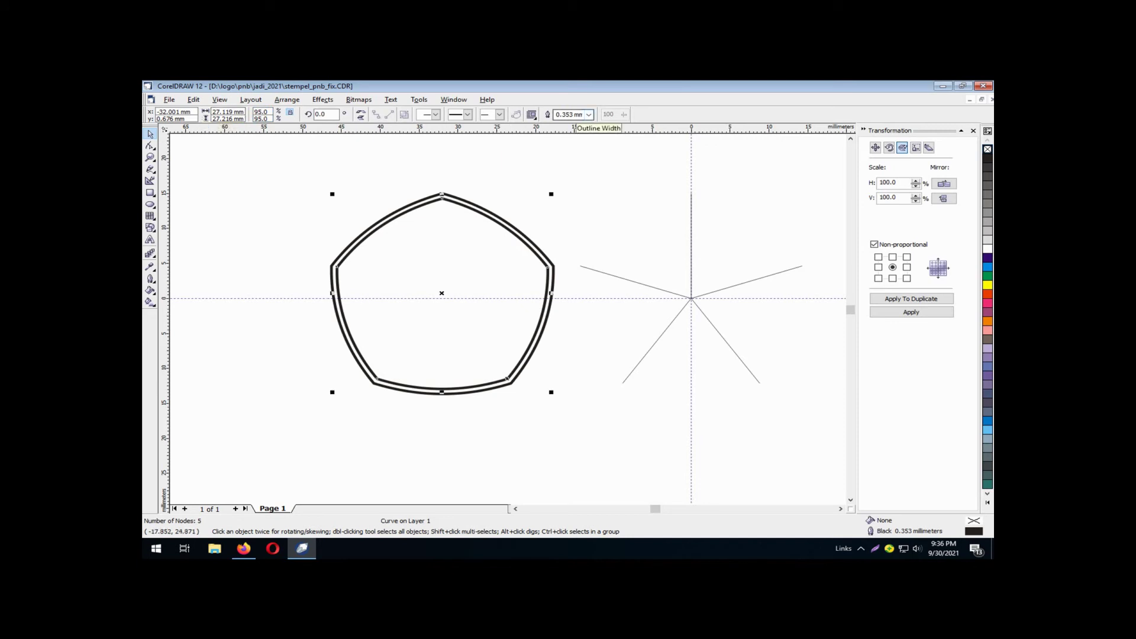
Set the inner pentagon's outline width to 0.3 mm
click(570, 114)
double_click(568, 115)
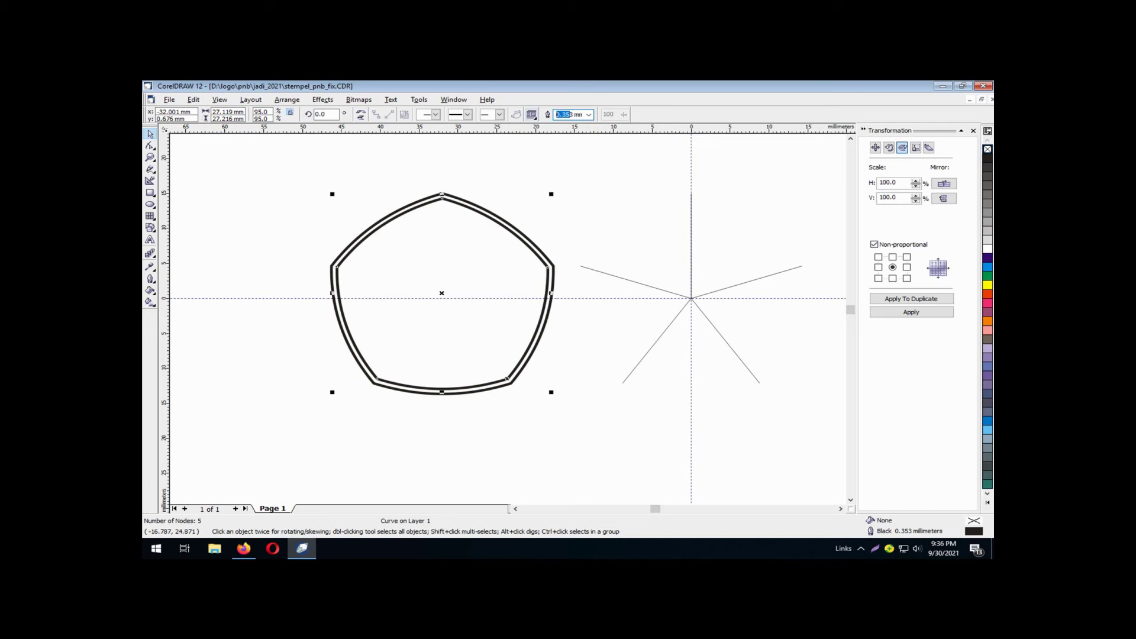
key(BackSpace)
text(0.3)
key(Return)
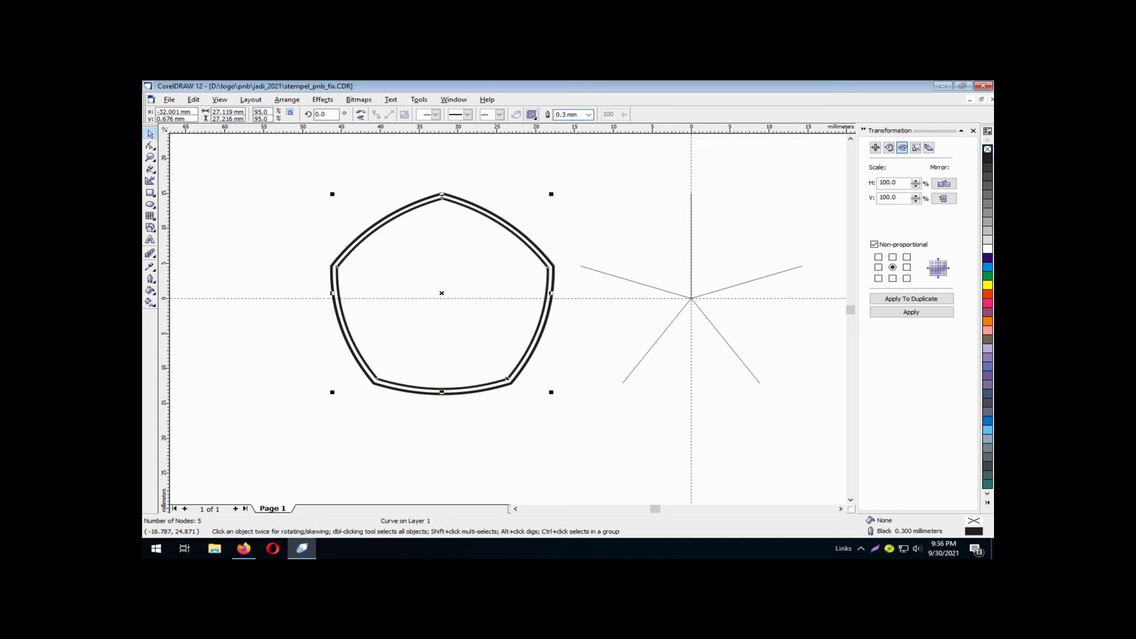
click(558, 196)
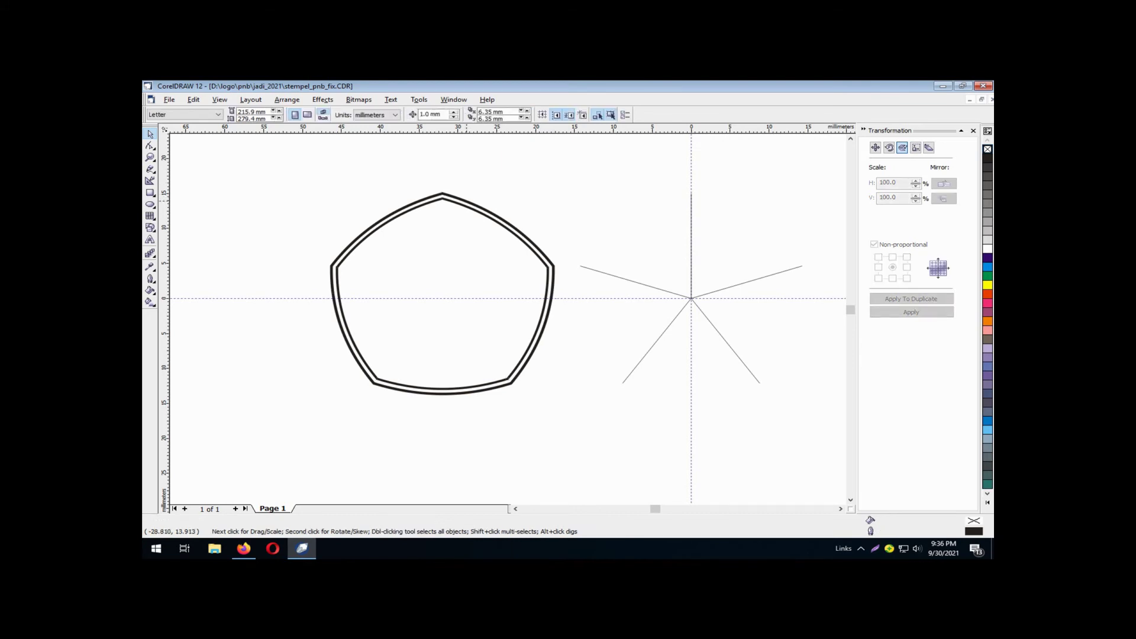
Set the outer pentagon's outline width to 0.3 mm
click(467, 202)
double_click(566, 114)
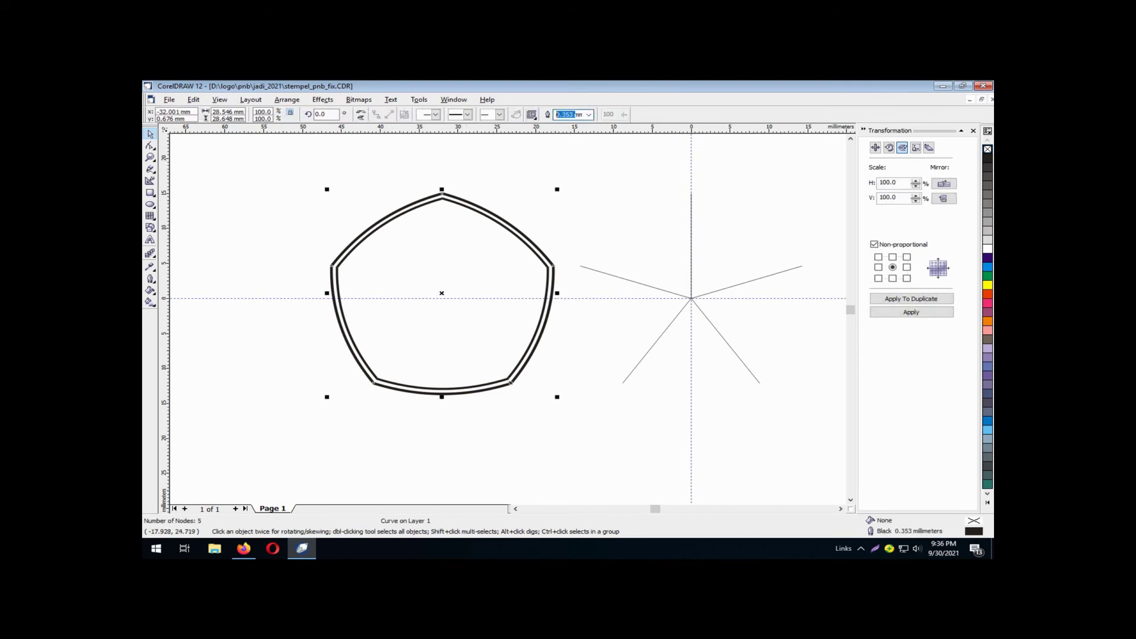
text(0.3)
key(Return)
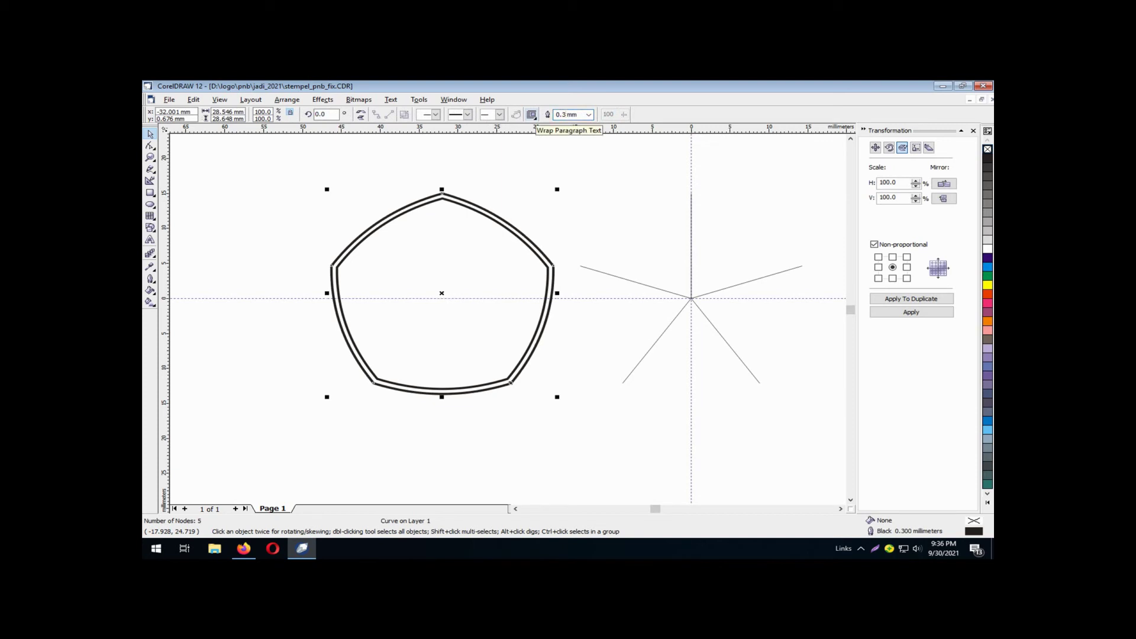
key(Escape)
Group the inner and outer pentagon outlines
drag(286, 169, 581, 413)
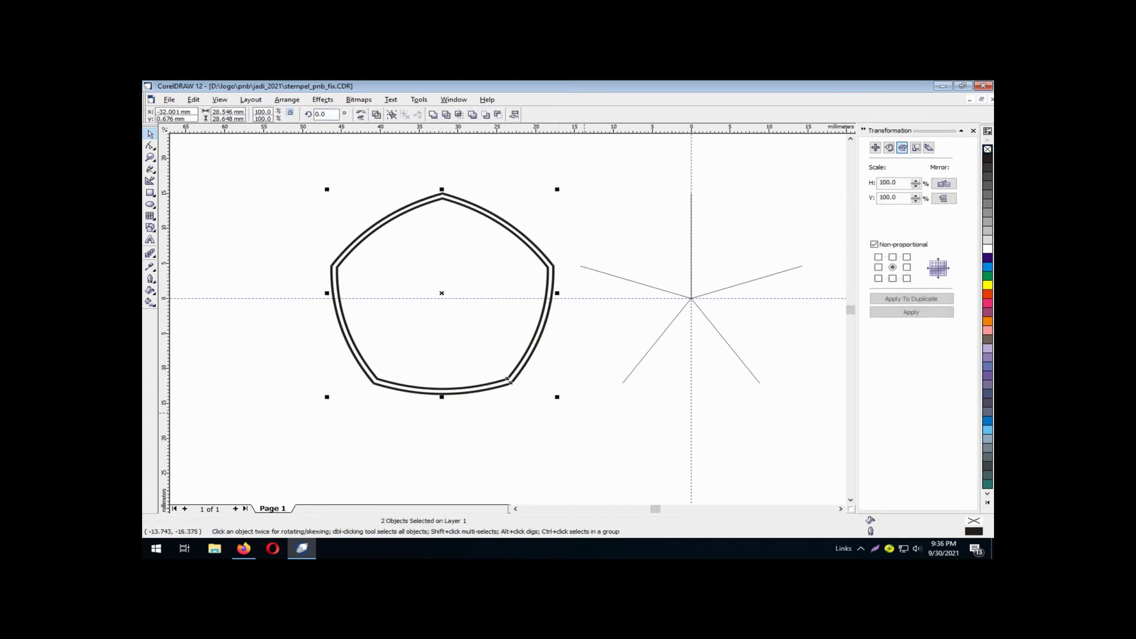
click(287, 99)
click(291, 158)
key(Escape)
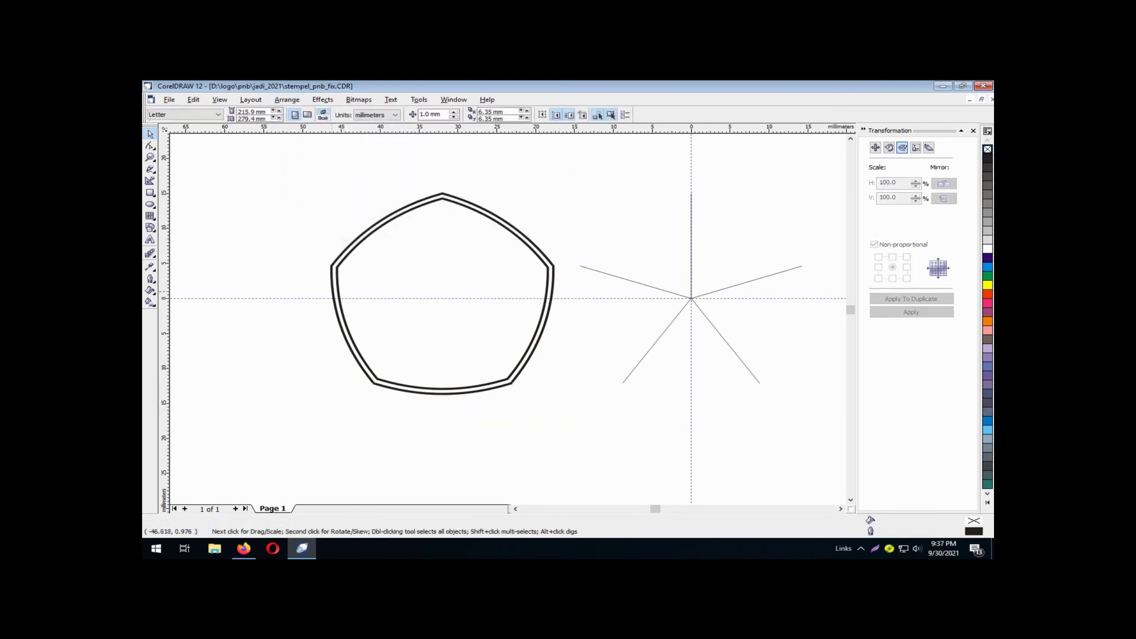
Move the grouped pentagon about 29 mm down, below the horizontal guideline
scroll(277, 224, down, 3)
click(373, 288)
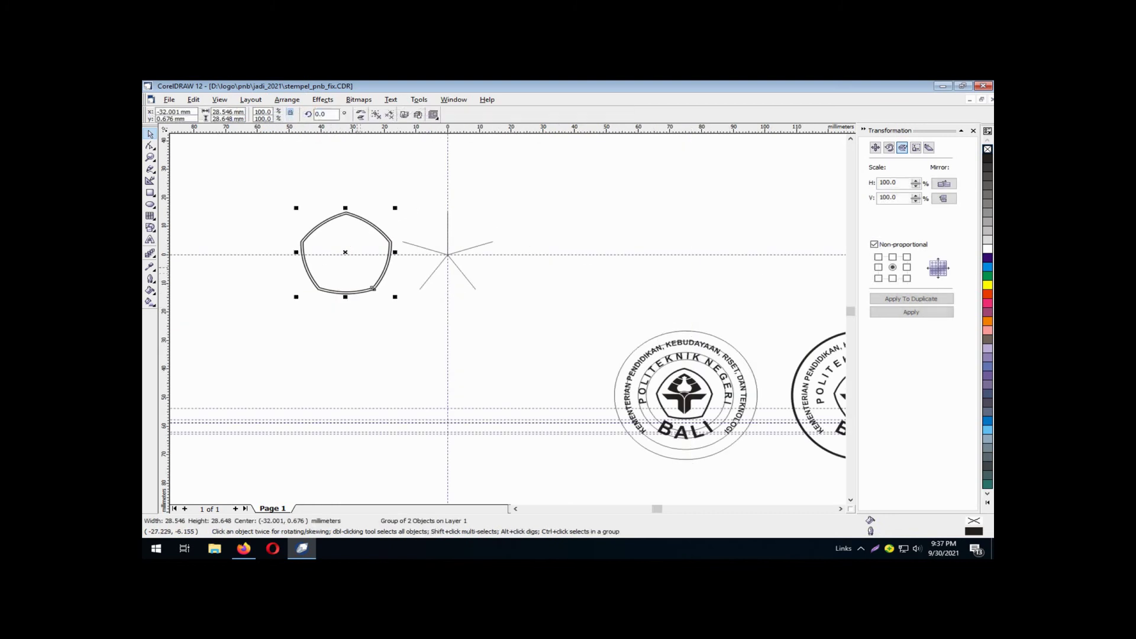
drag(373, 288, 377, 371)
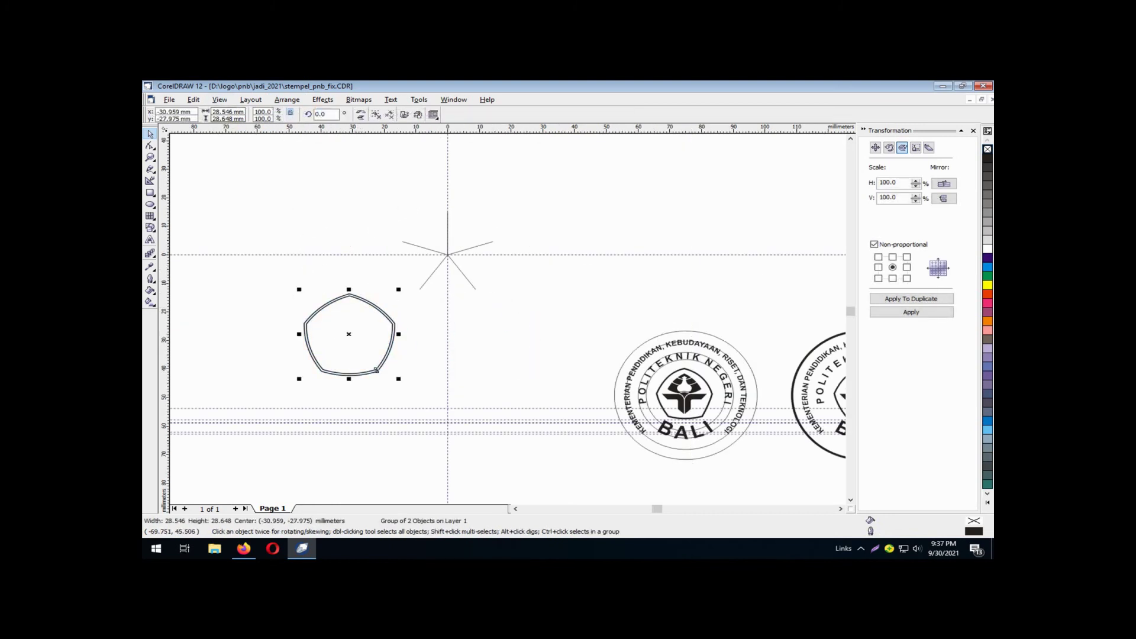
Resize the grouped pentagon to 45 mm wide and 45 mm high
drag(234, 111, 196, 113)
text(45)
key(Tab)
text(45)
key(Return)
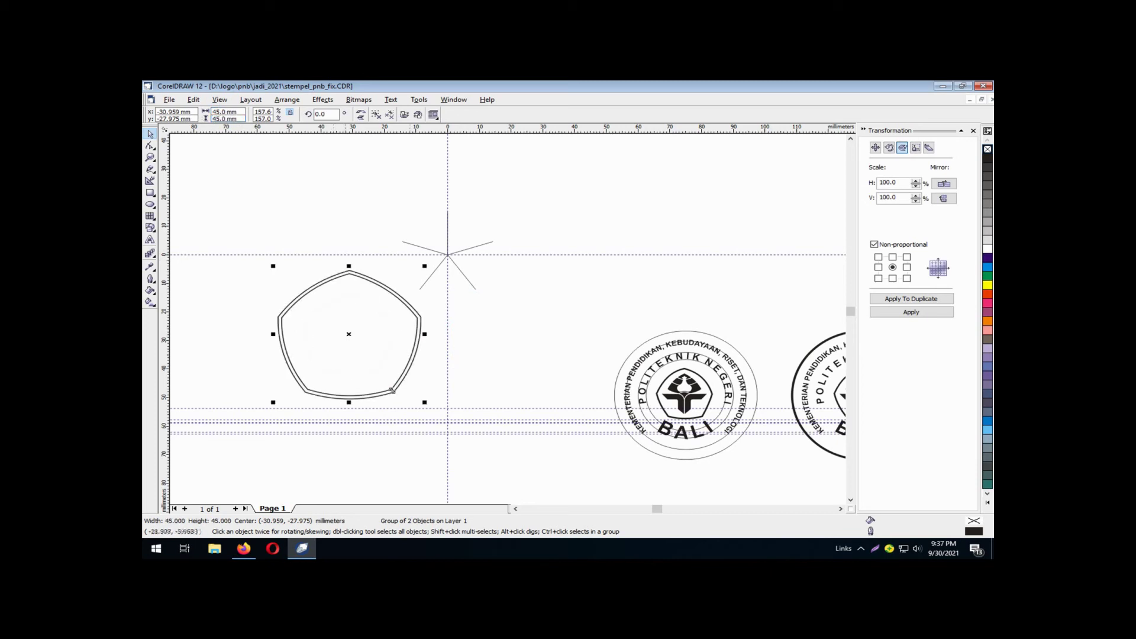
click(532, 325)
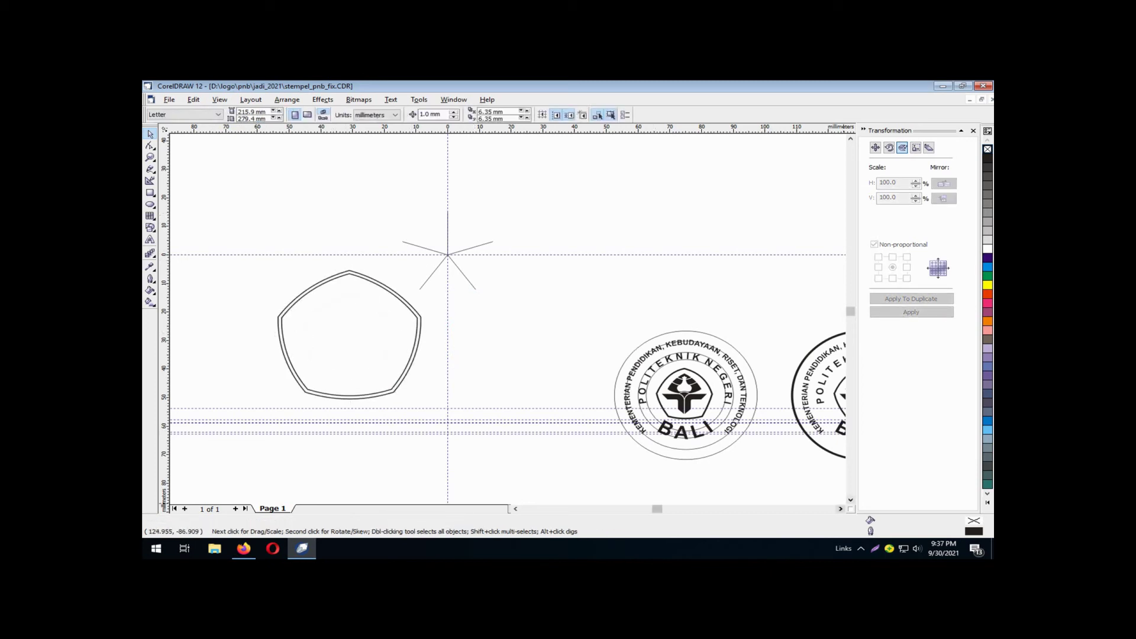
Copy the thick-outlined round stamp's logo and lettering, without its circle, to the area beside the double-outlined pentagon
click(840, 509)
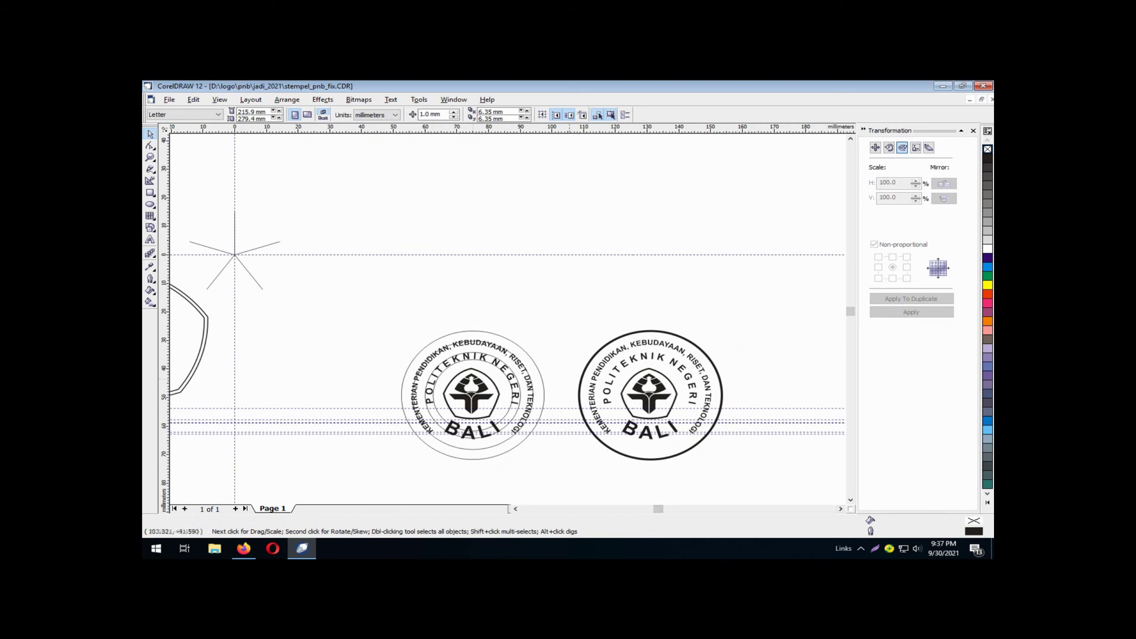
drag(565, 318, 717, 470)
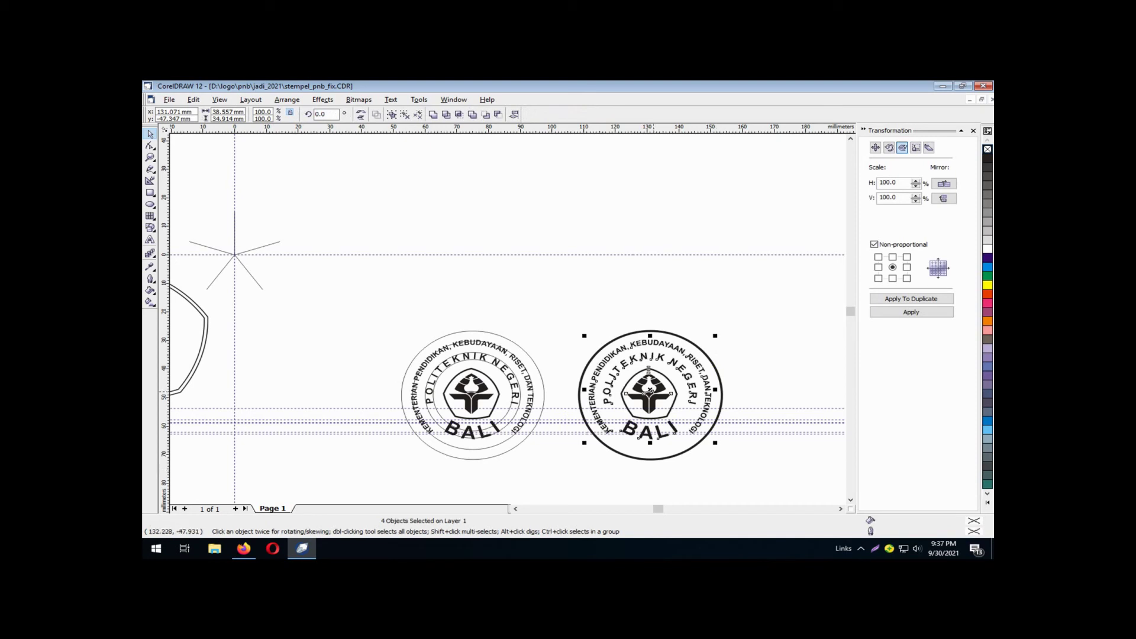
drag(653, 392, 276, 350)
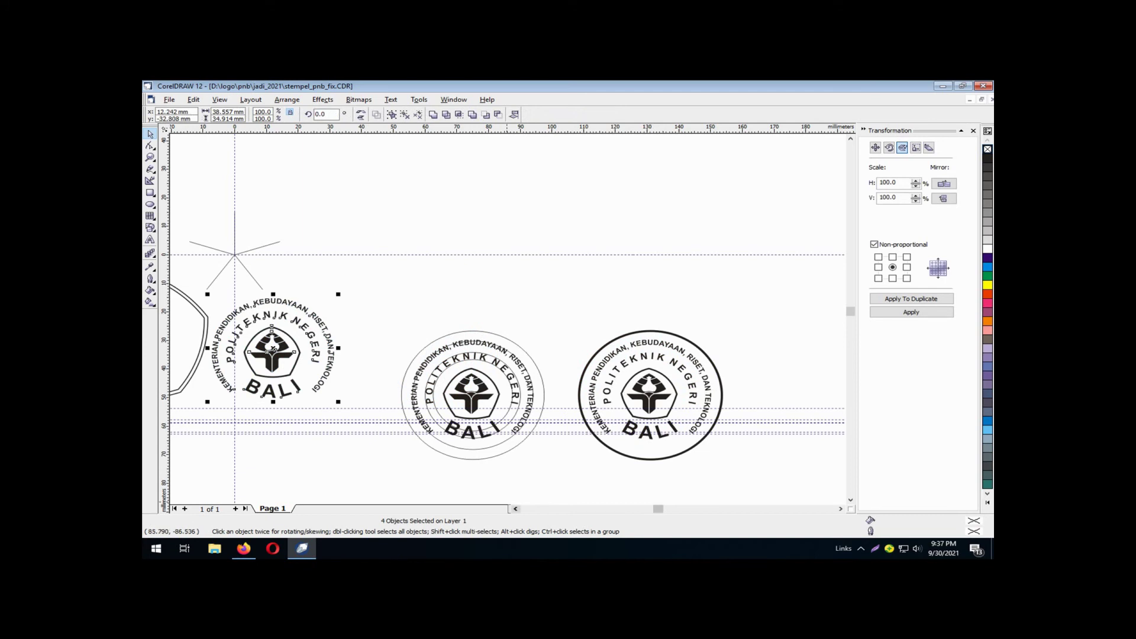
Group the copied logo and three lettering objects beside the pentagon
click(515, 509)
click(515, 509)
click(516, 509)
click(515, 509)
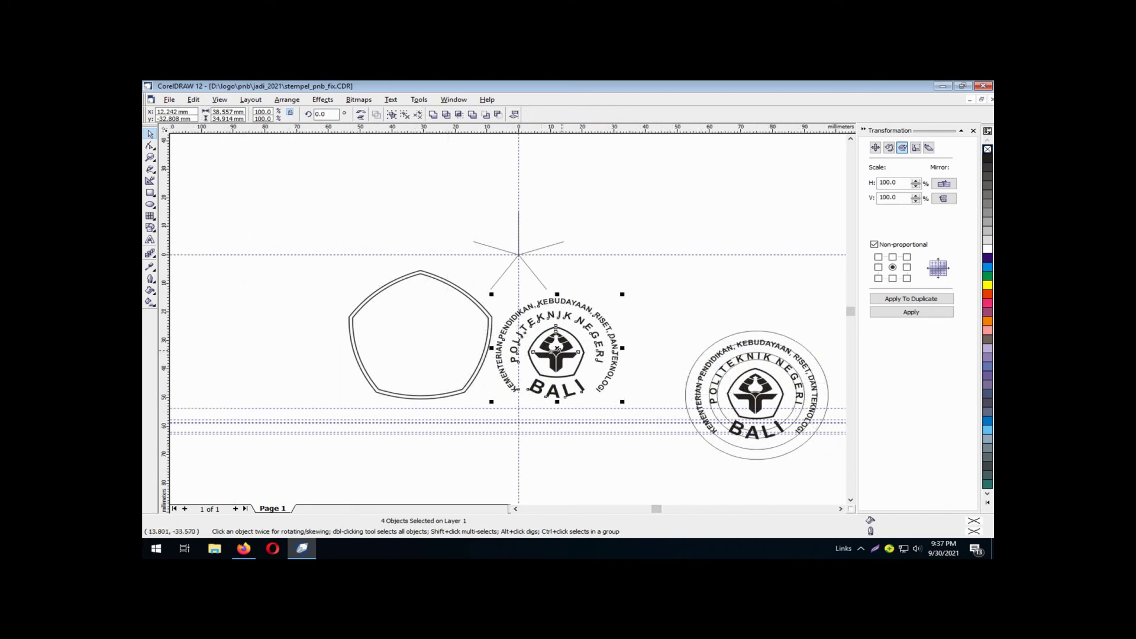
click(287, 99)
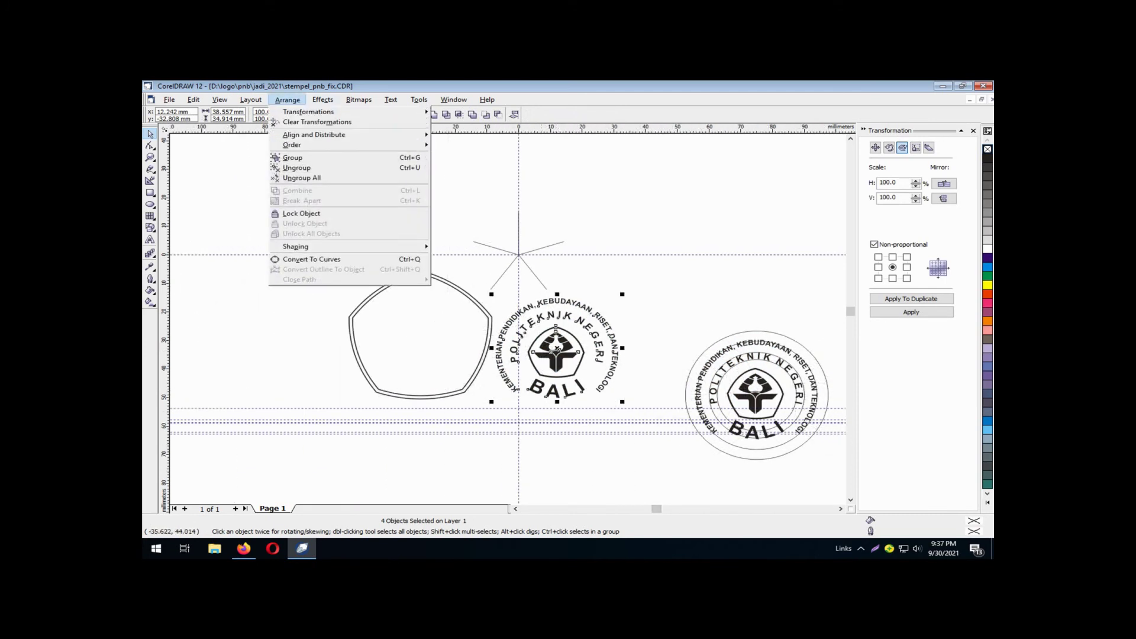
click(292, 157)
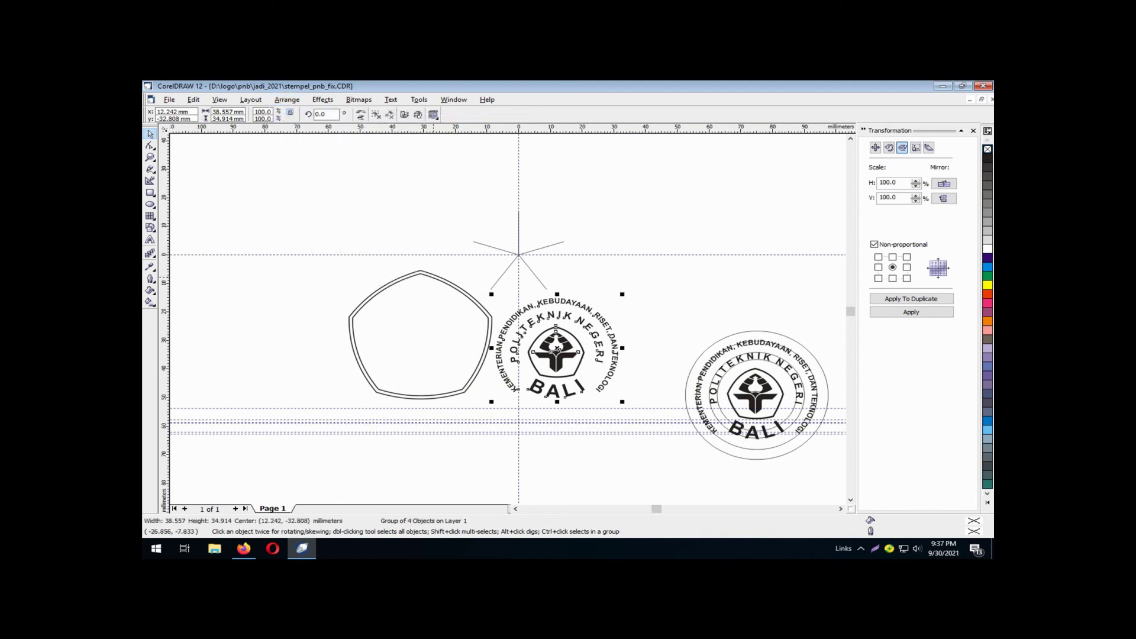
Centre the grouped logo and lettering on the double-outlined pentagon, both horizontally and vertically
shift+click(464, 390)
click(287, 100)
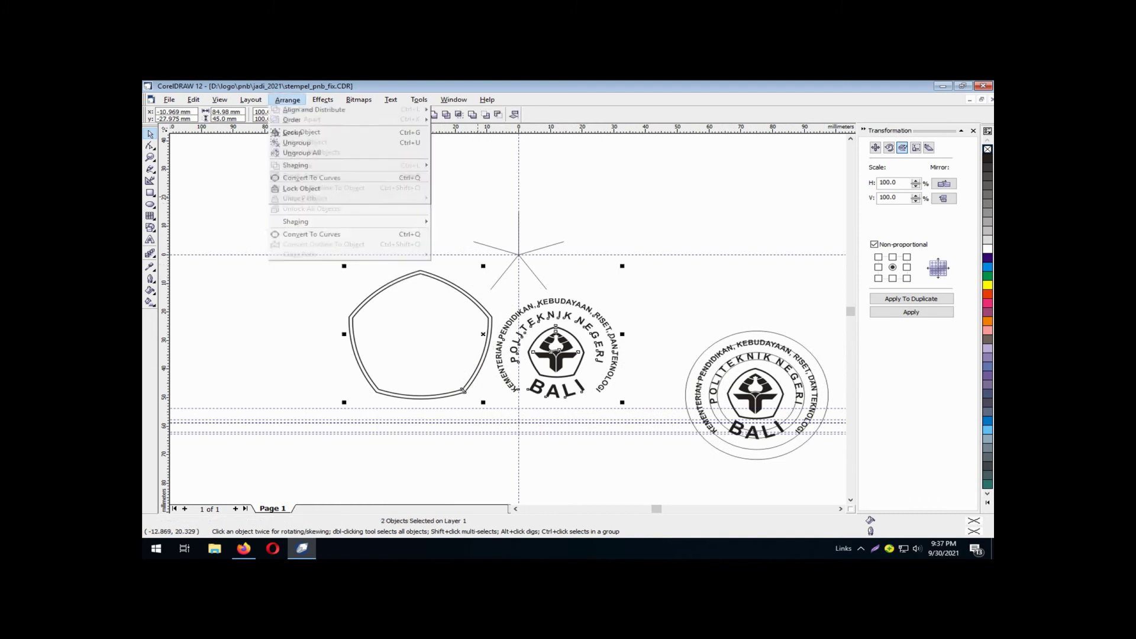
mouse_move(307, 132)
click(459, 238)
click(586, 298)
click(490, 329)
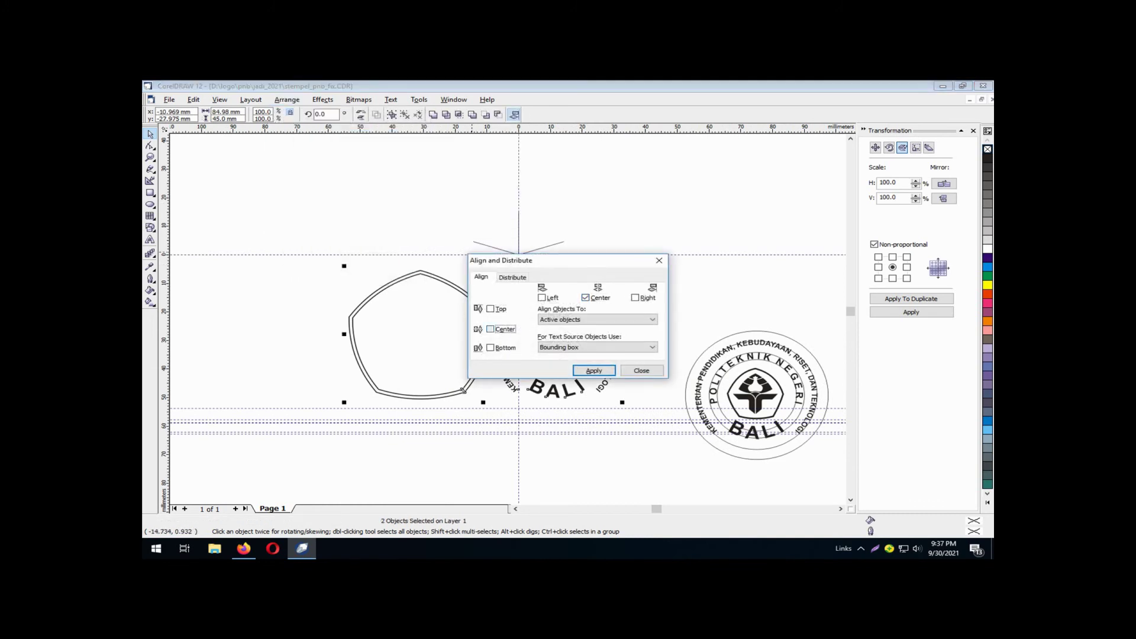
click(594, 371)
click(641, 370)
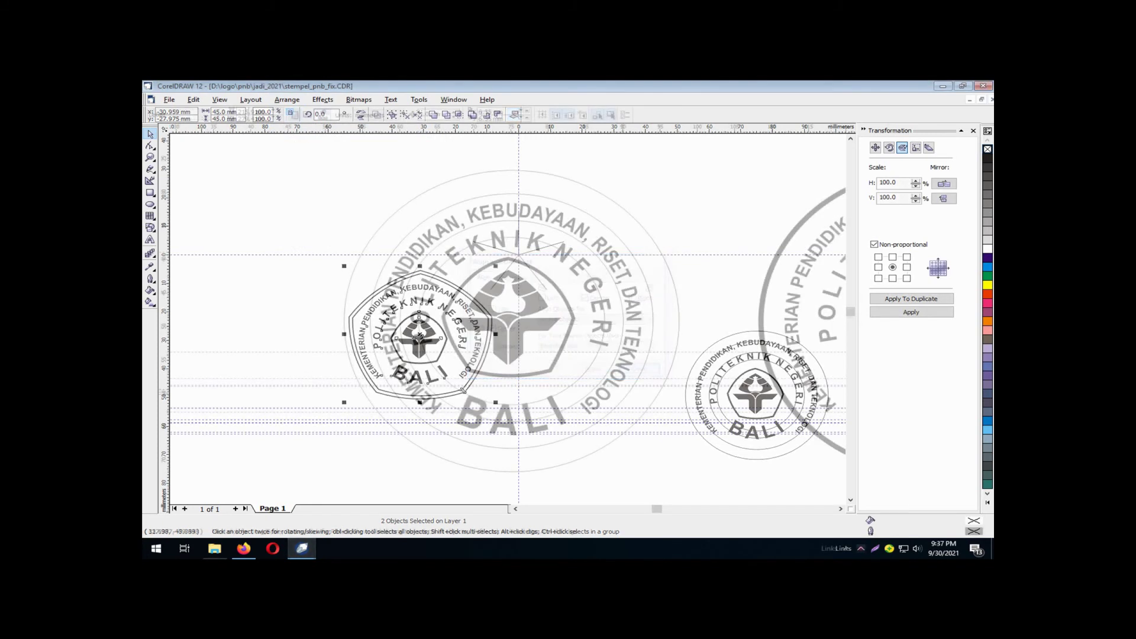
click(644, 384)
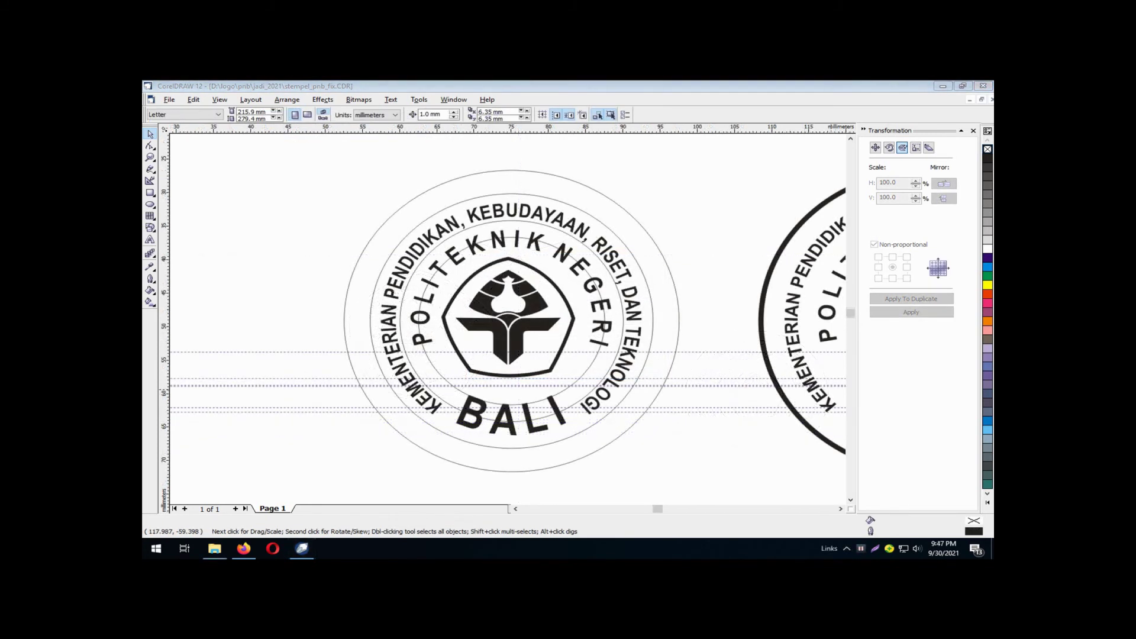
Try different distances from the path for the lower BALI text, including 1.5 mm and 2.5 mm
key(alt+Tab)
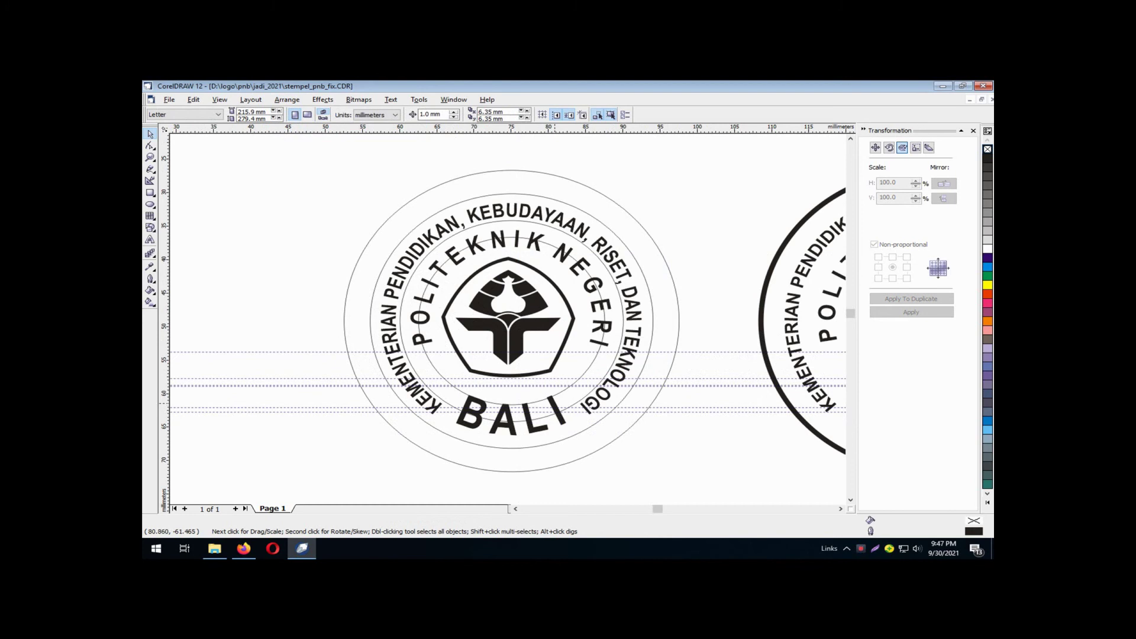
click(555, 403)
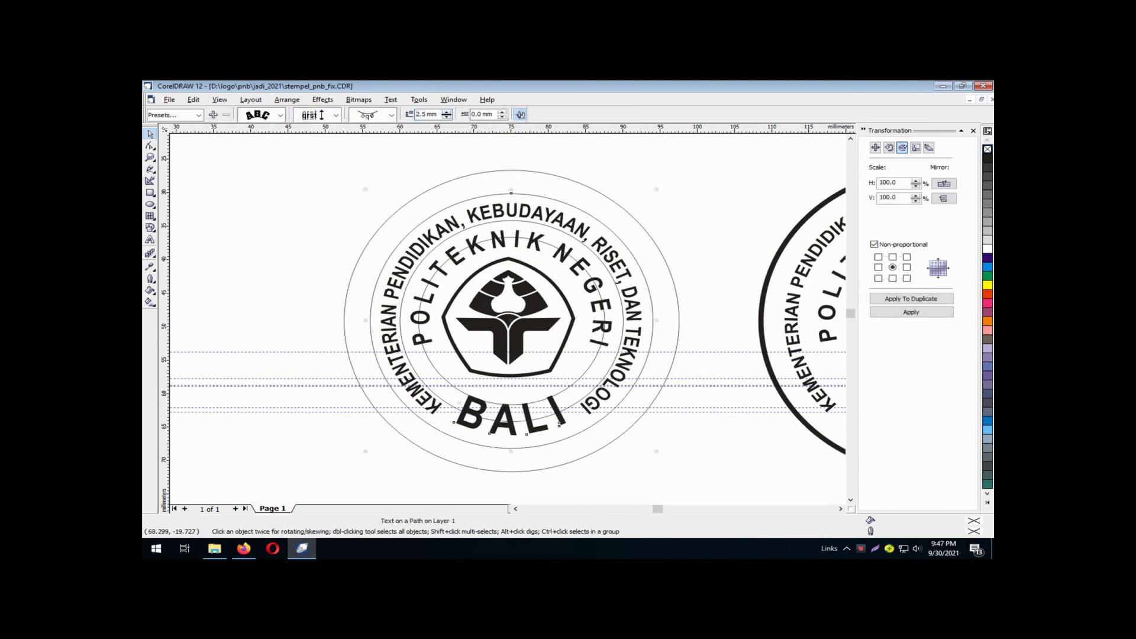
click(447, 112)
click(446, 117)
click(446, 118)
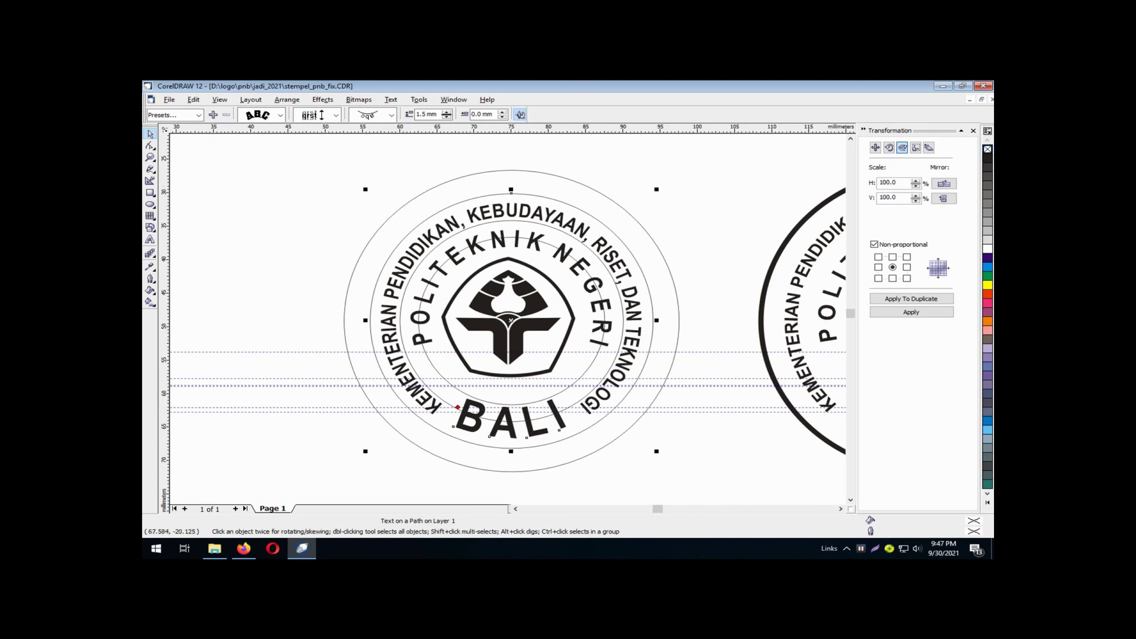
click(447, 112)
click(447, 112)
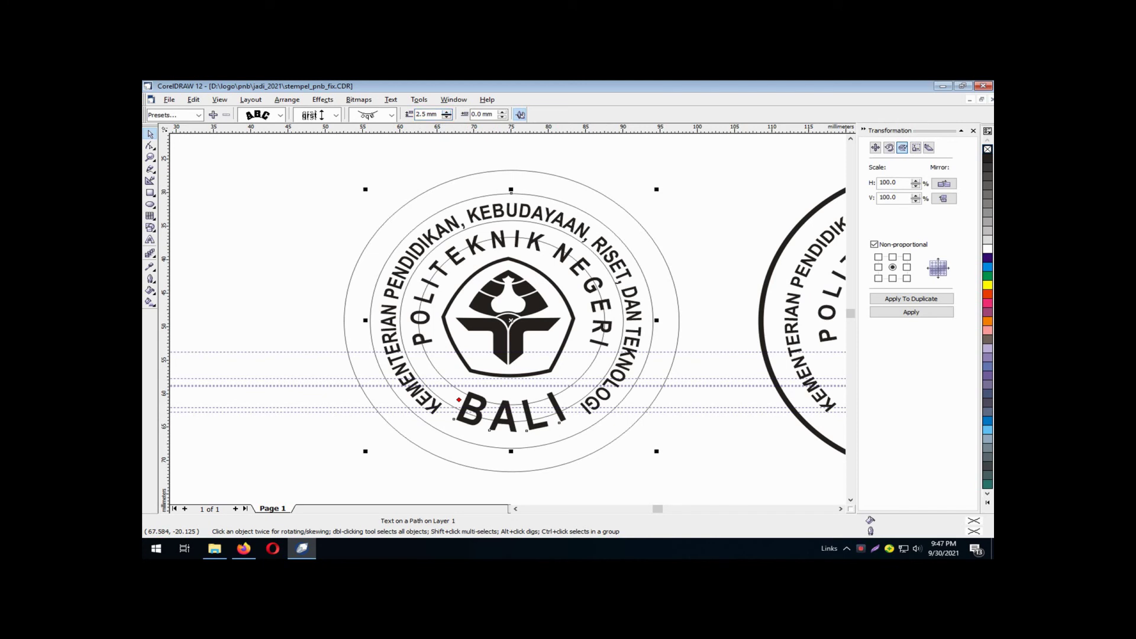
click(447, 112)
Set the outer KEMENTERIAN PENDIDIKAN lettering's distance from its path to 0.5 mm
click(472, 214)
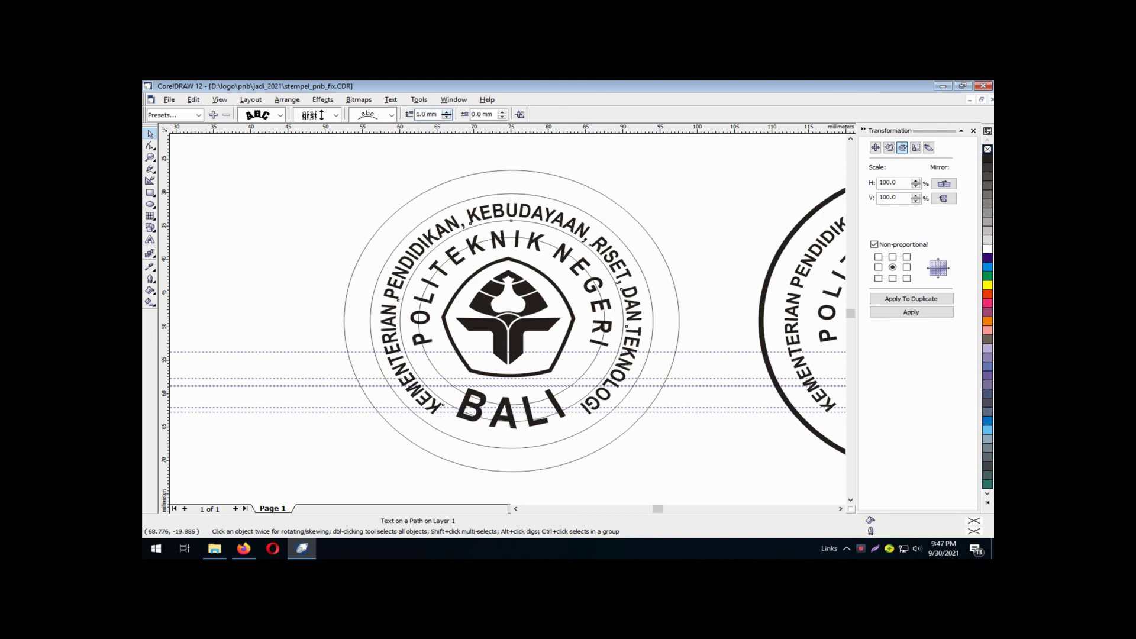
click(447, 117)
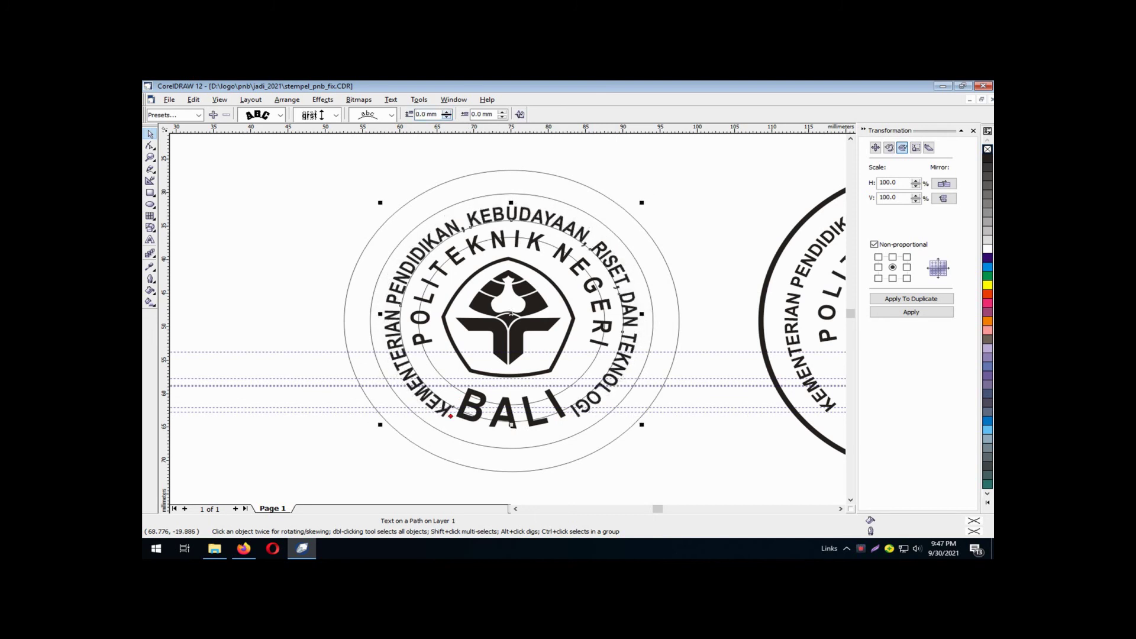
click(448, 112)
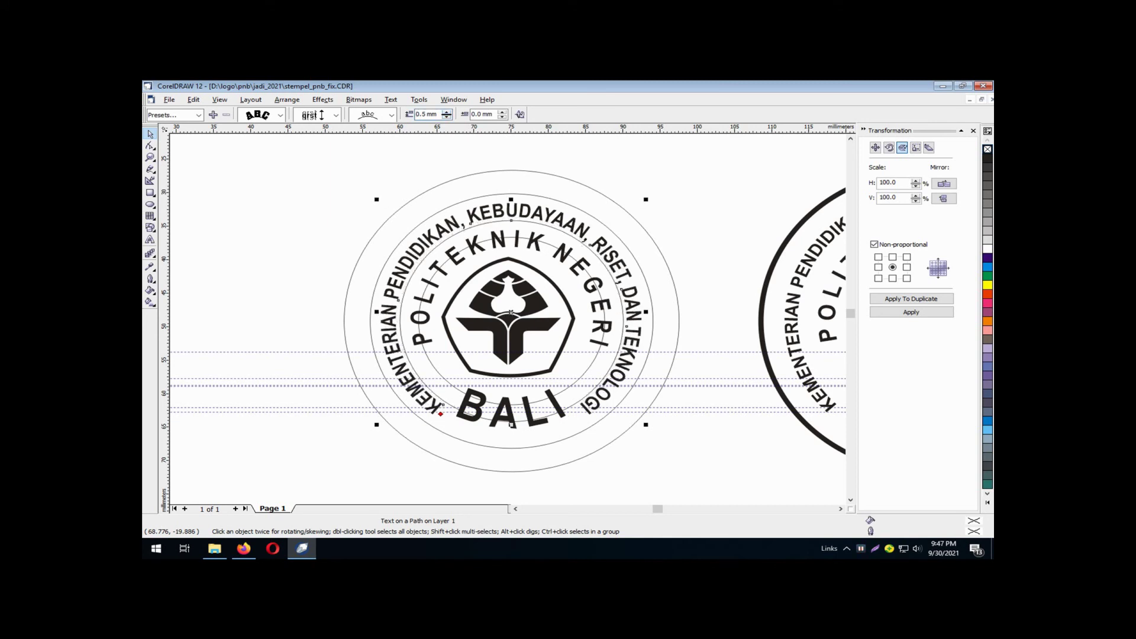
Set the lower BALI text's distance from its path to 2.0 mm
click(610, 473)
click(529, 414)
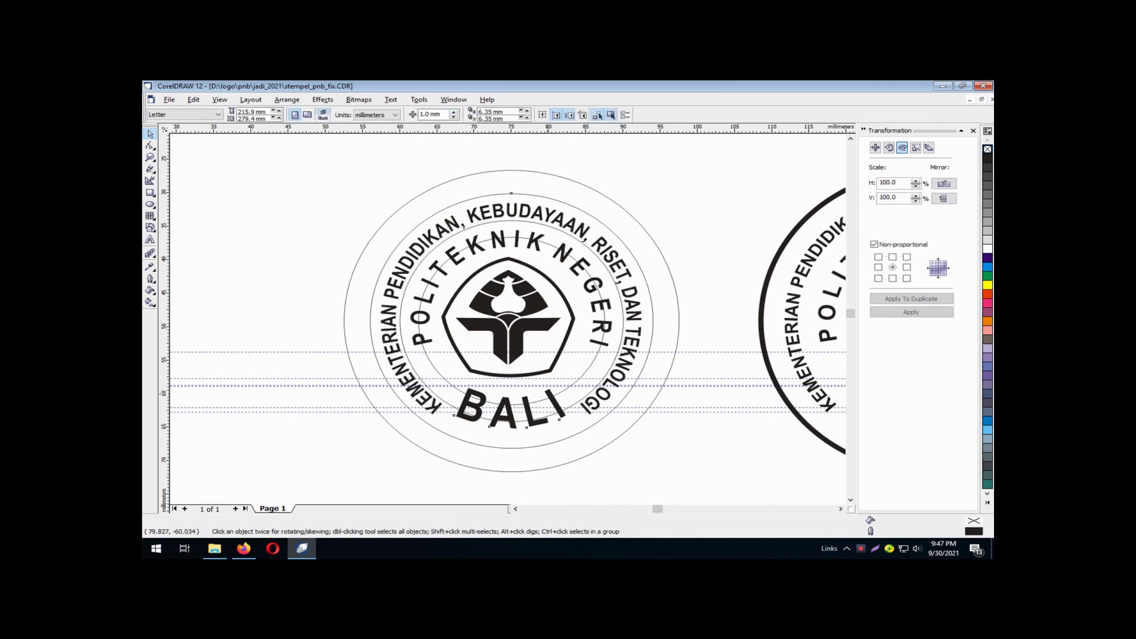
click(448, 112)
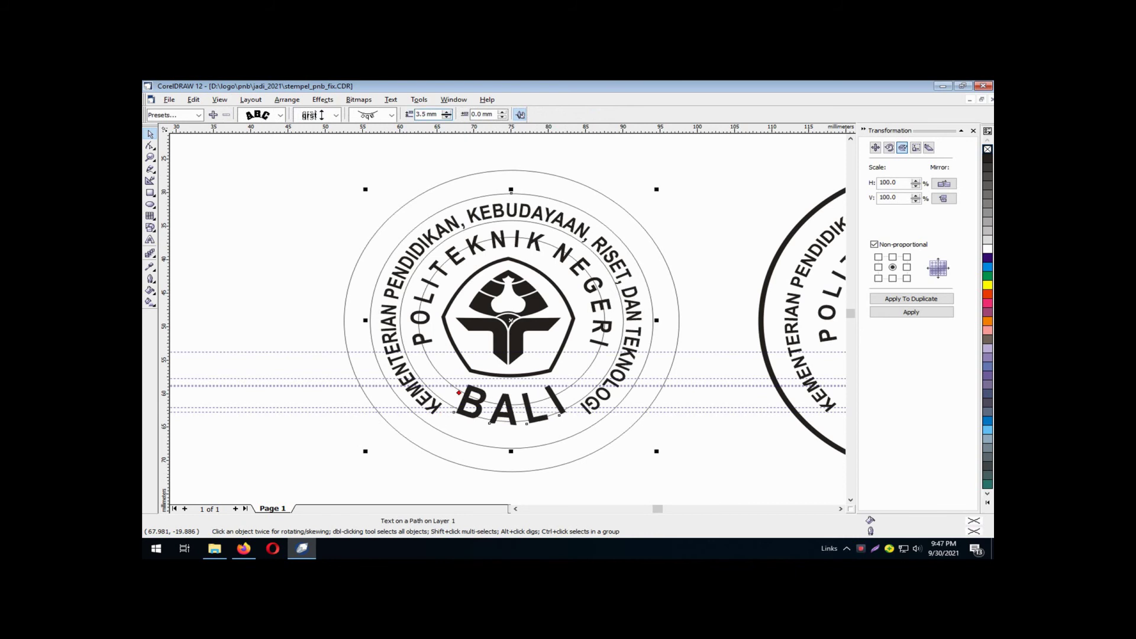
click(447, 117)
click(447, 117)
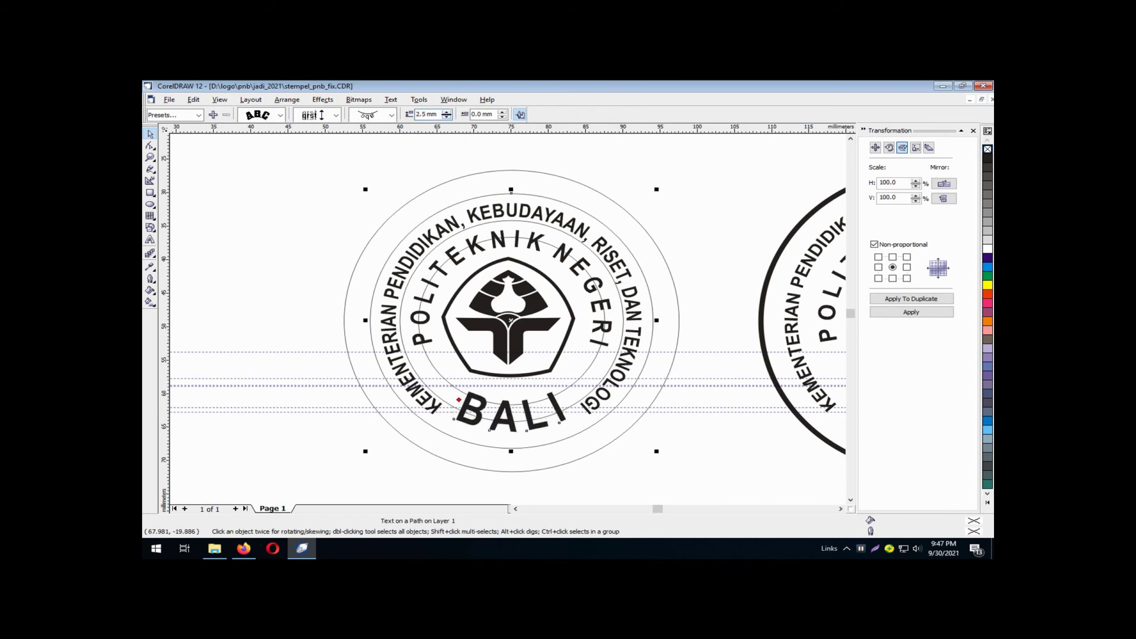
click(447, 117)
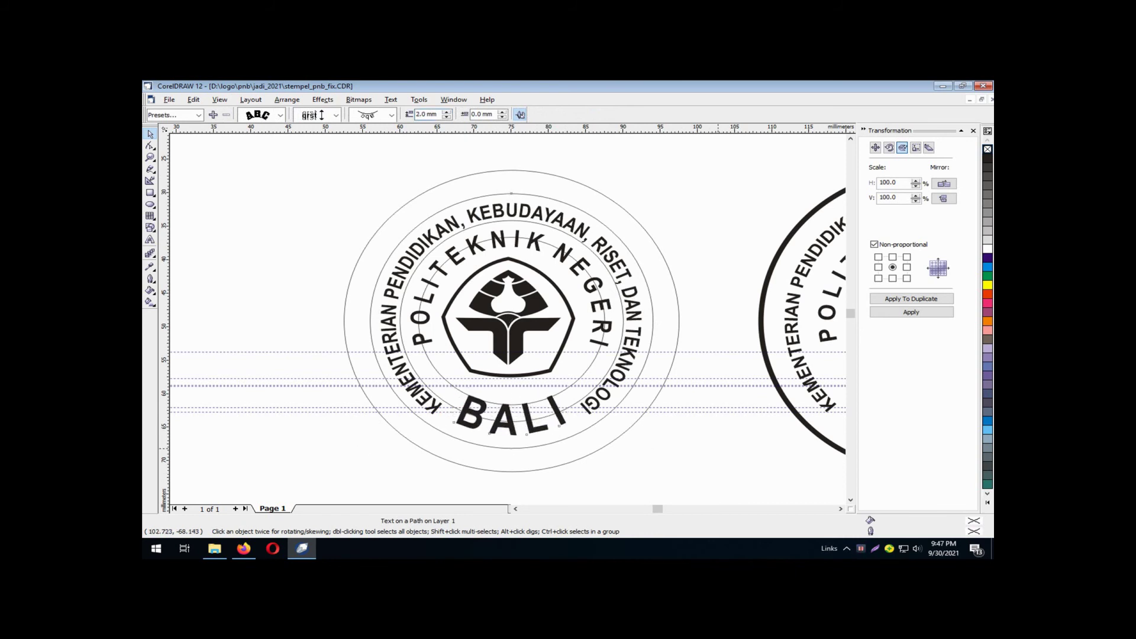
click(334, 240)
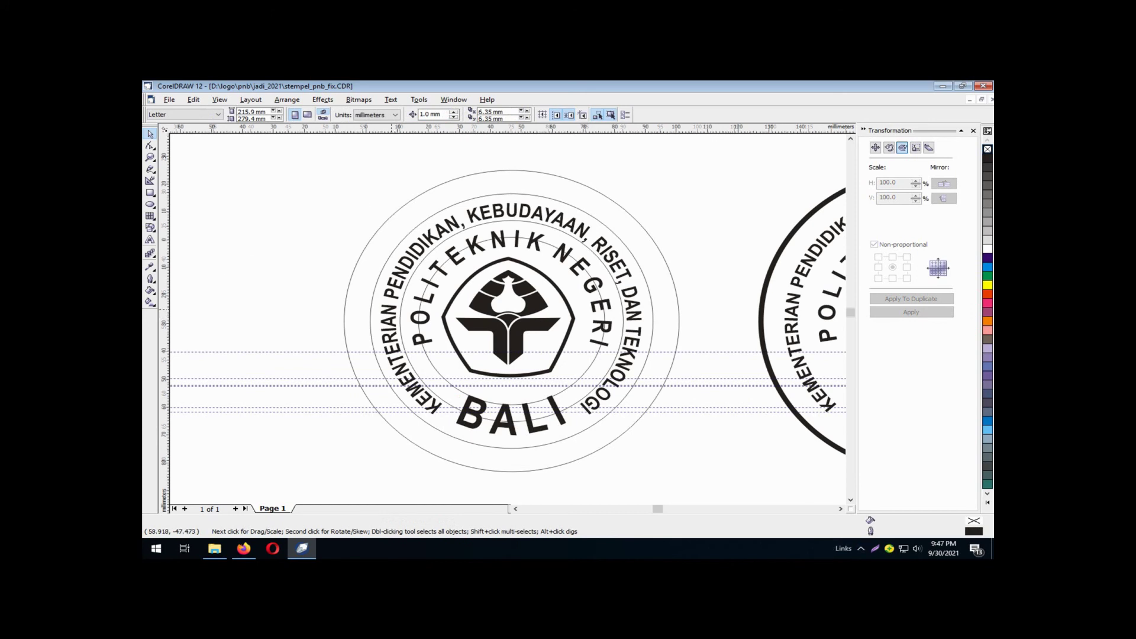
Copy the thin-lined round stamp with its guide circles to the space between it and the pentagon
key(F4)
drag(500, 299, 686, 462)
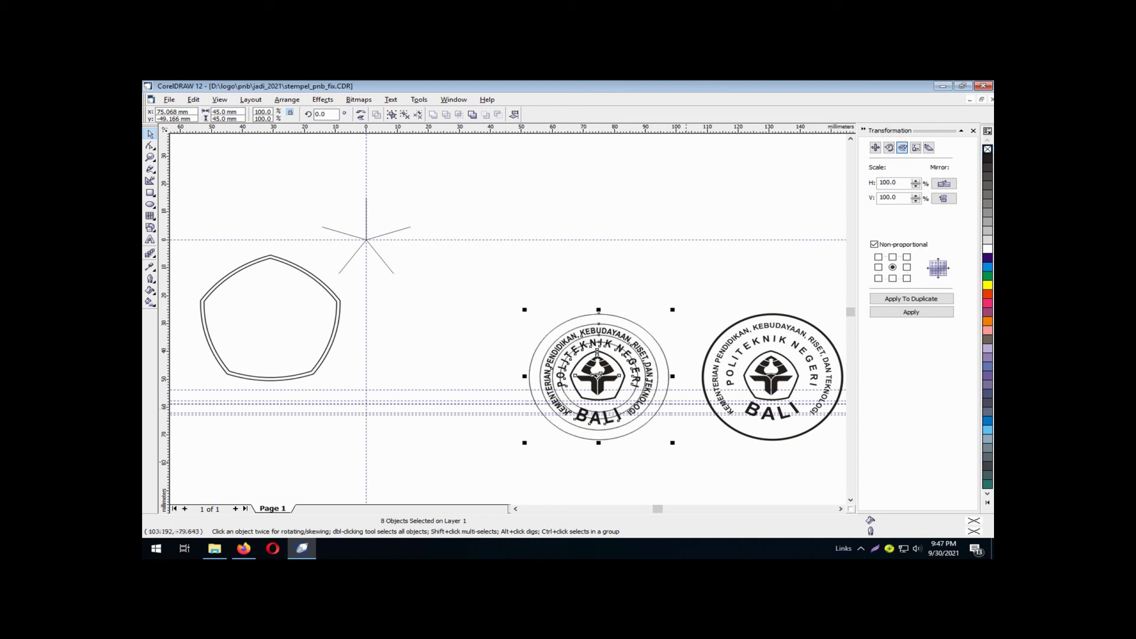
drag(597, 375, 421, 368)
right_click(421, 368)
click(458, 306)
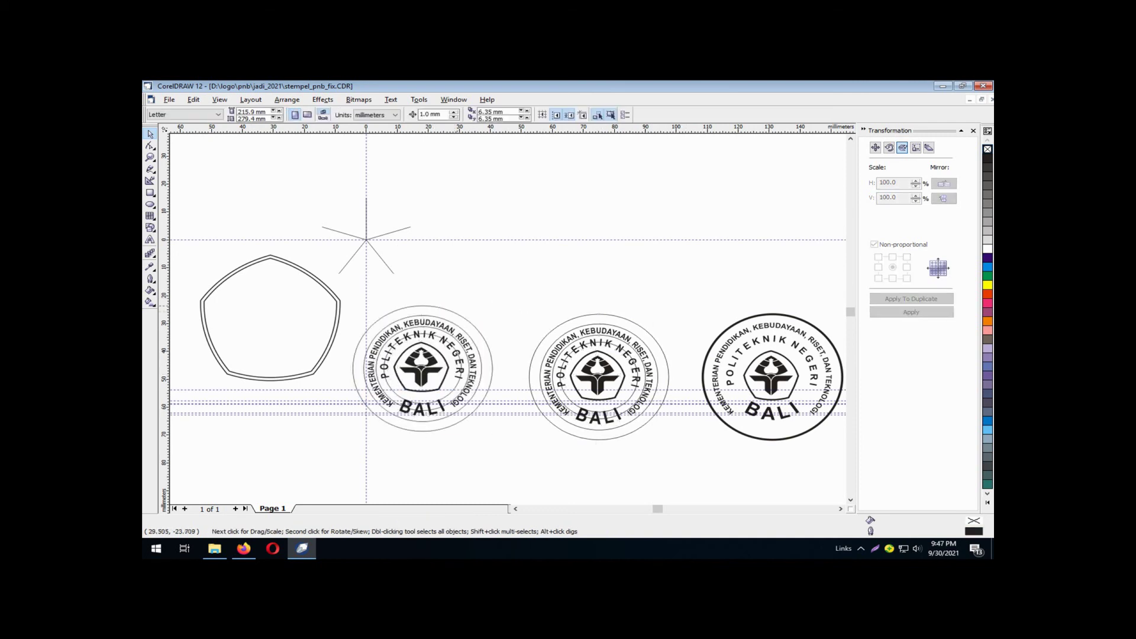
Delete the four guide circles from the copied stamp, leaving only the logo and lettering
click(454, 318)
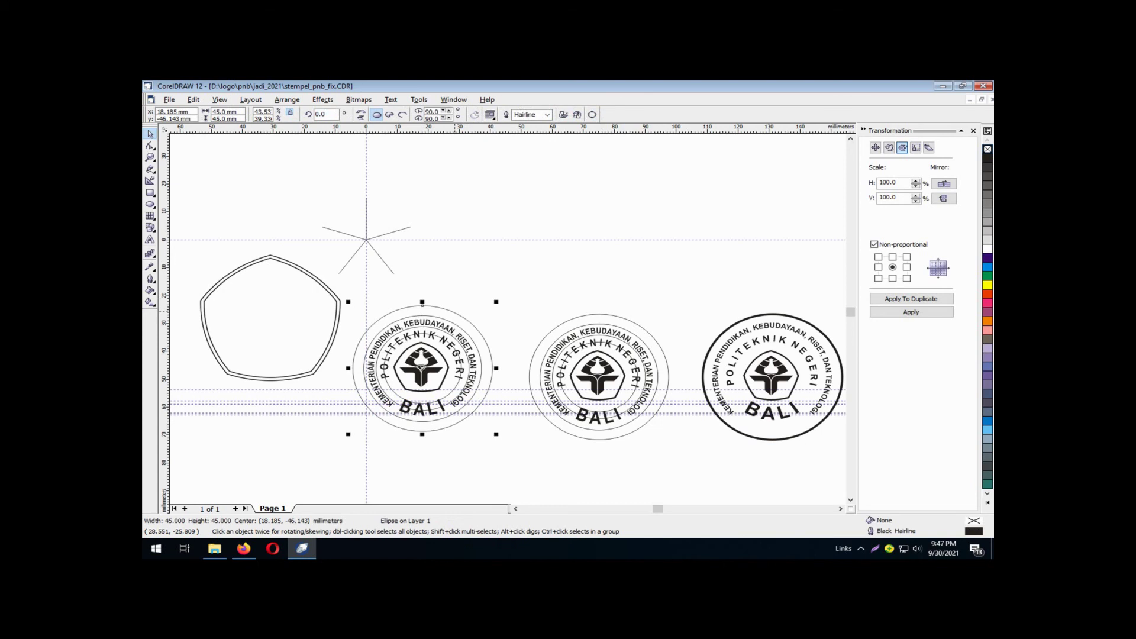
key(Delete)
click(456, 324)
key(Delete)
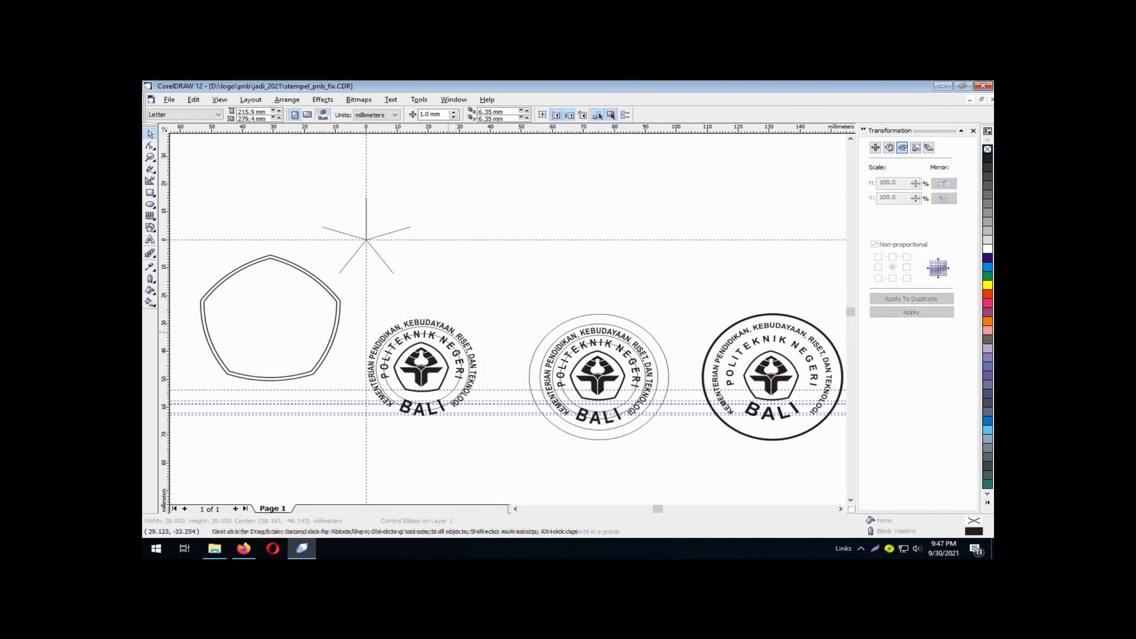
click(455, 339)
key(Delete)
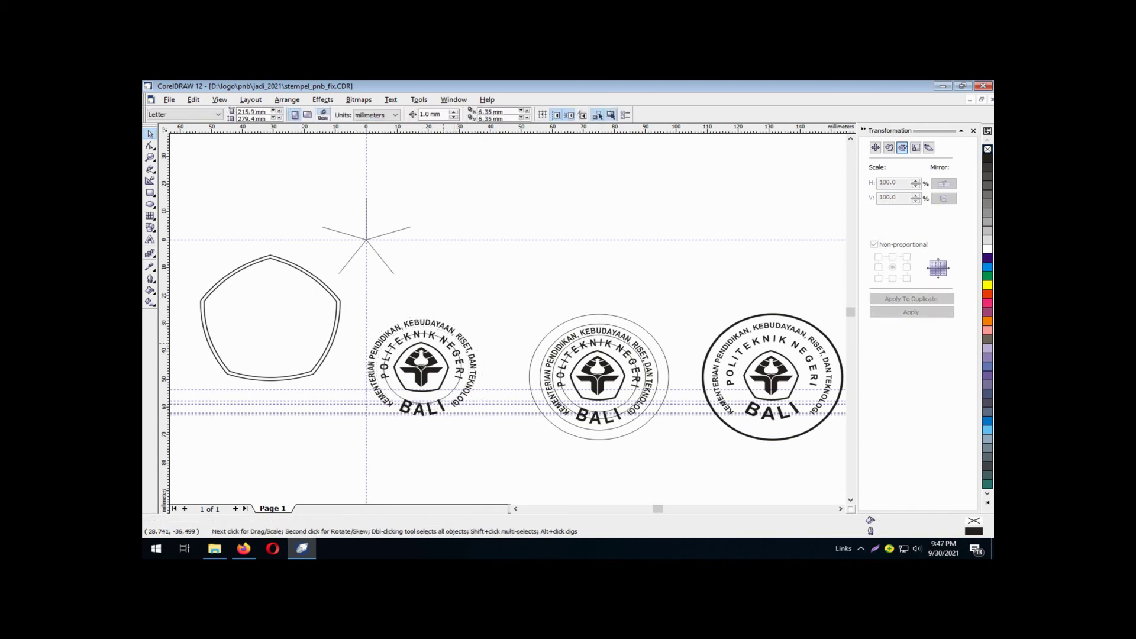
key(Tab)
key(Delete)
Group the copied logo and lettering and move the group inside the double-outlined pentagon
drag(495, 440, 357, 305)
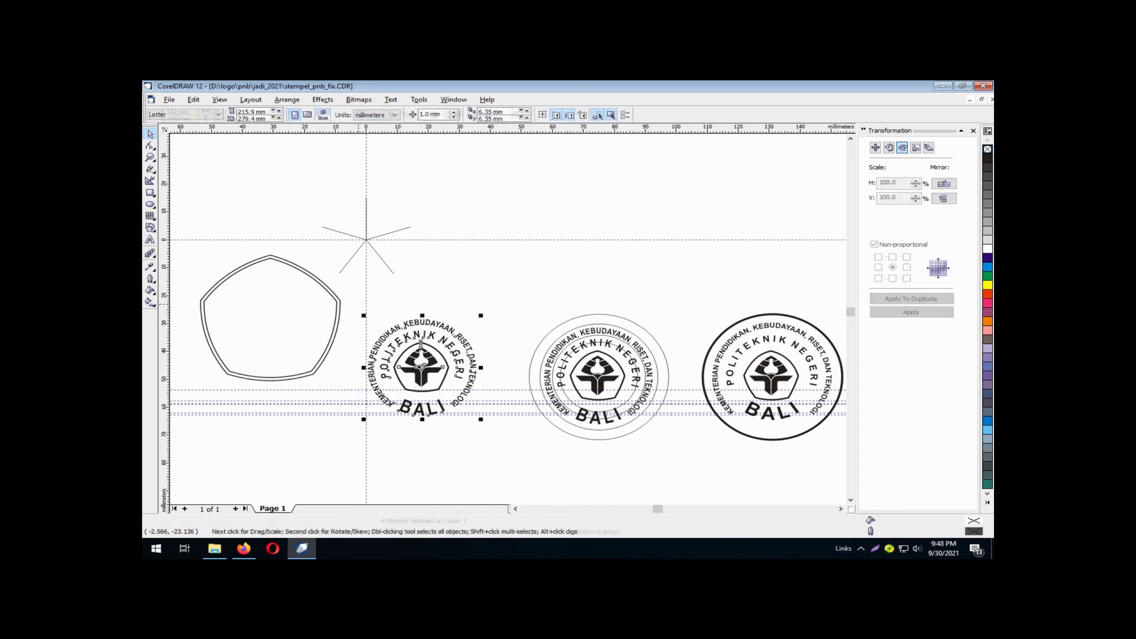
click(287, 100)
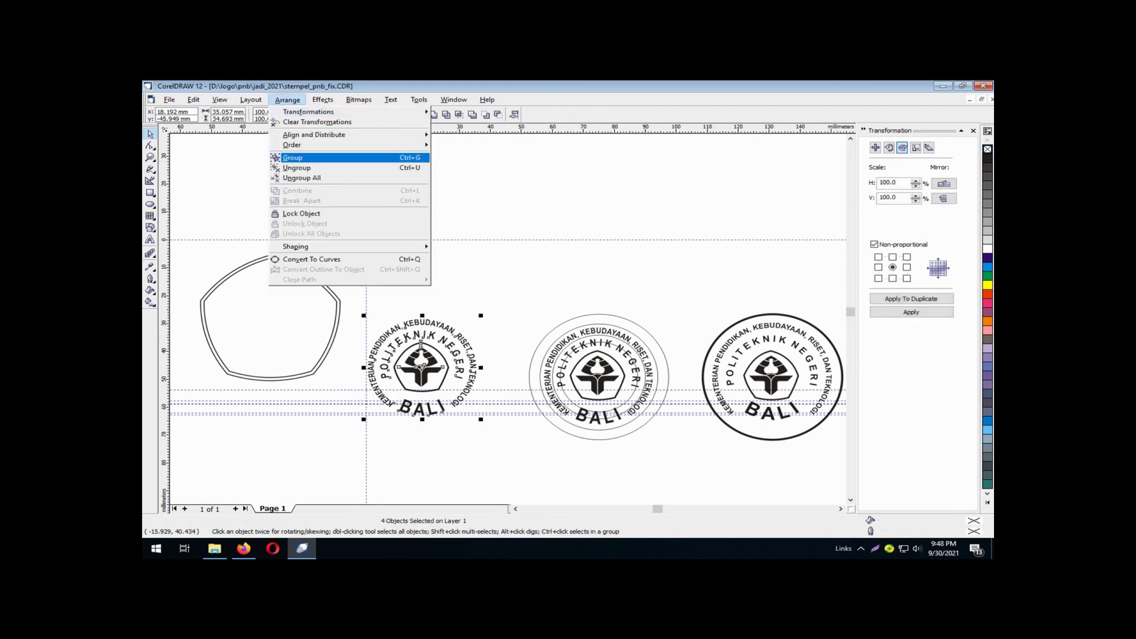
click(302, 158)
drag(421, 368, 269, 318)
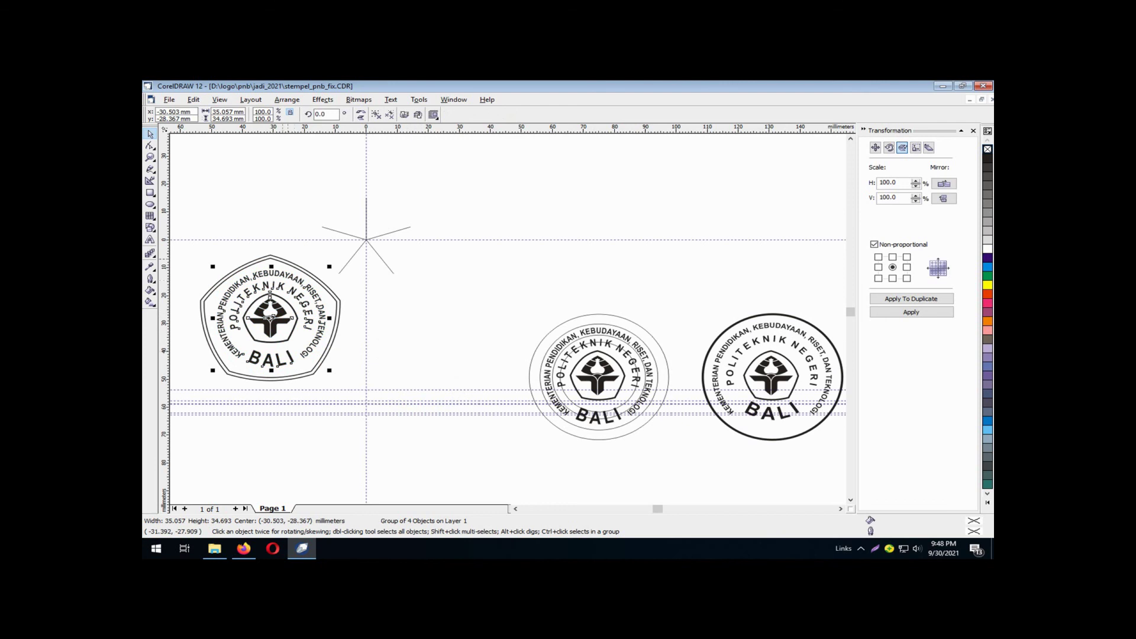
Align the logo and lettering group with the pentagon outline by their horizontal and vertical centres
shift+click(283, 262)
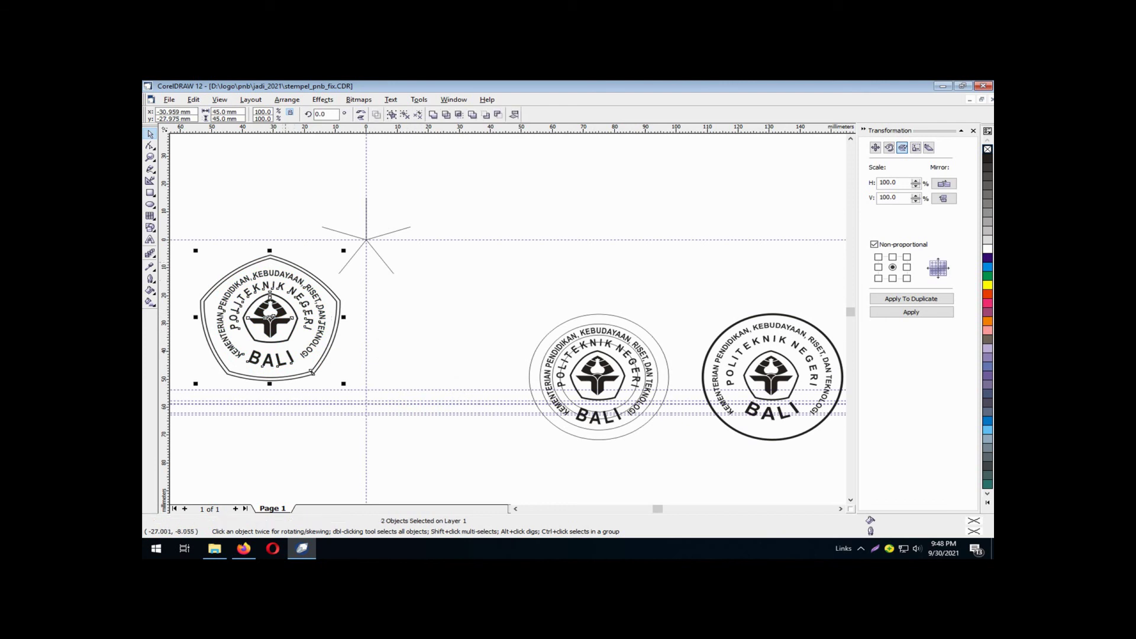
key(alt+a)
key(a)
key(a)
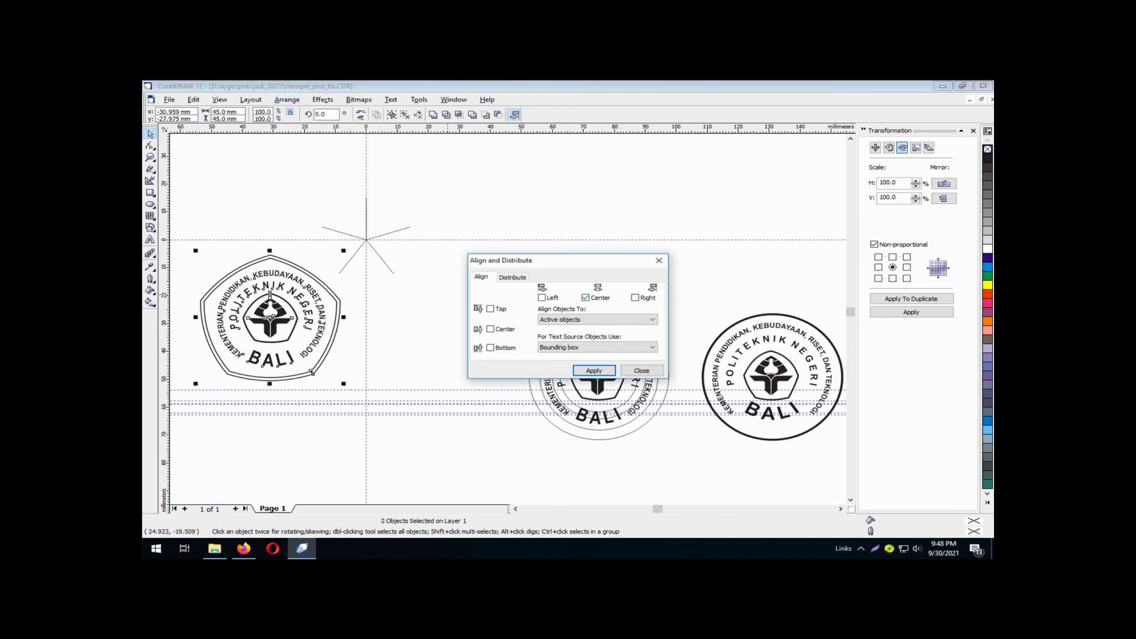
click(594, 371)
click(641, 370)
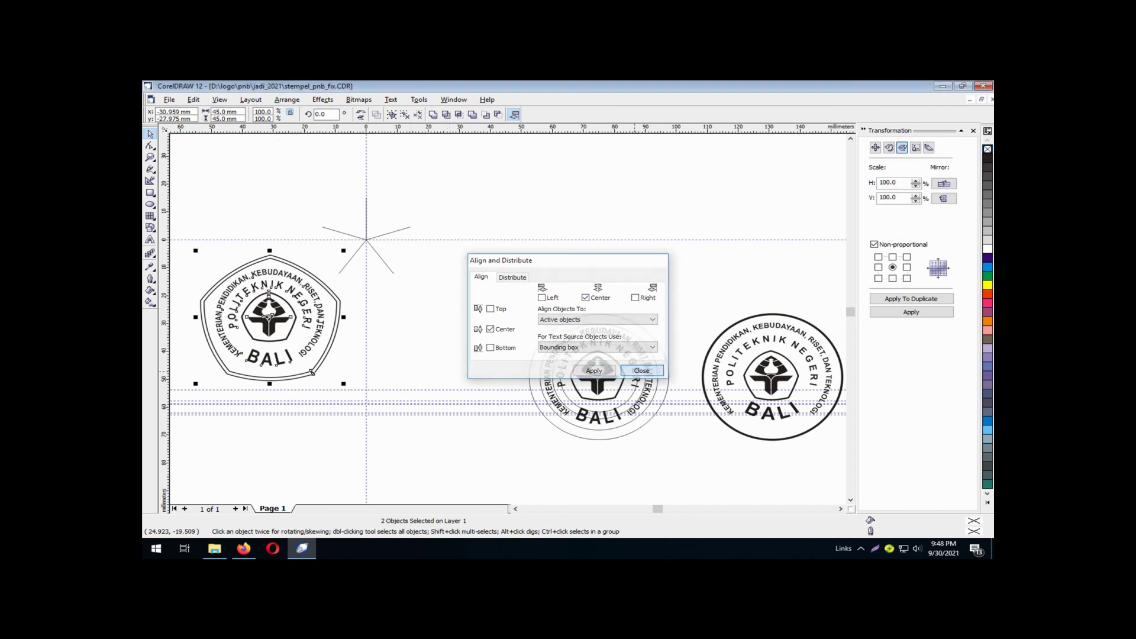
Delete the five radial construction lines at the guideline intersection
click(369, 365)
drag(174, 224, 372, 390)
drag(303, 187, 435, 282)
key(Delete)
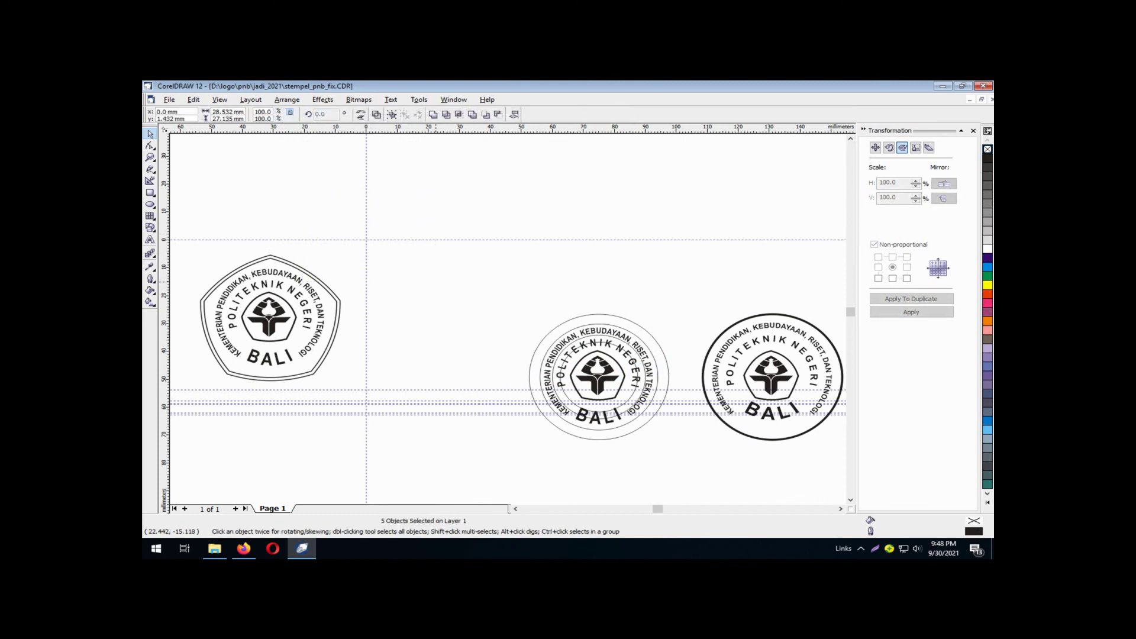
Copy the complete pentagon stamp about 66 mm to the right and 29 mm up
drag(183, 223, 355, 406)
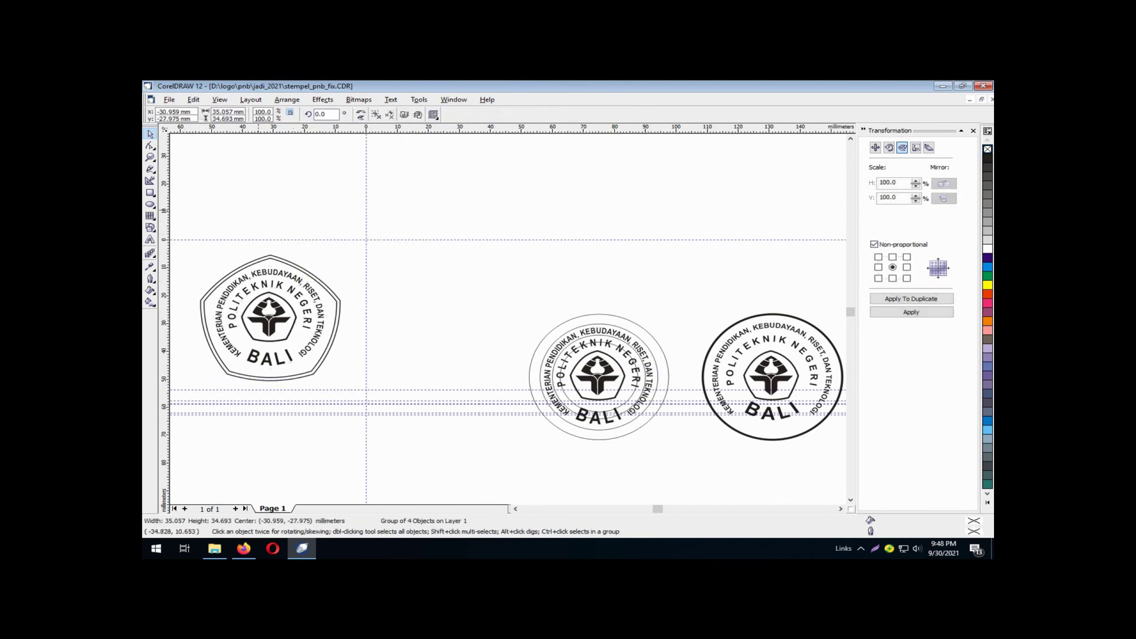
drag(172, 223, 396, 409)
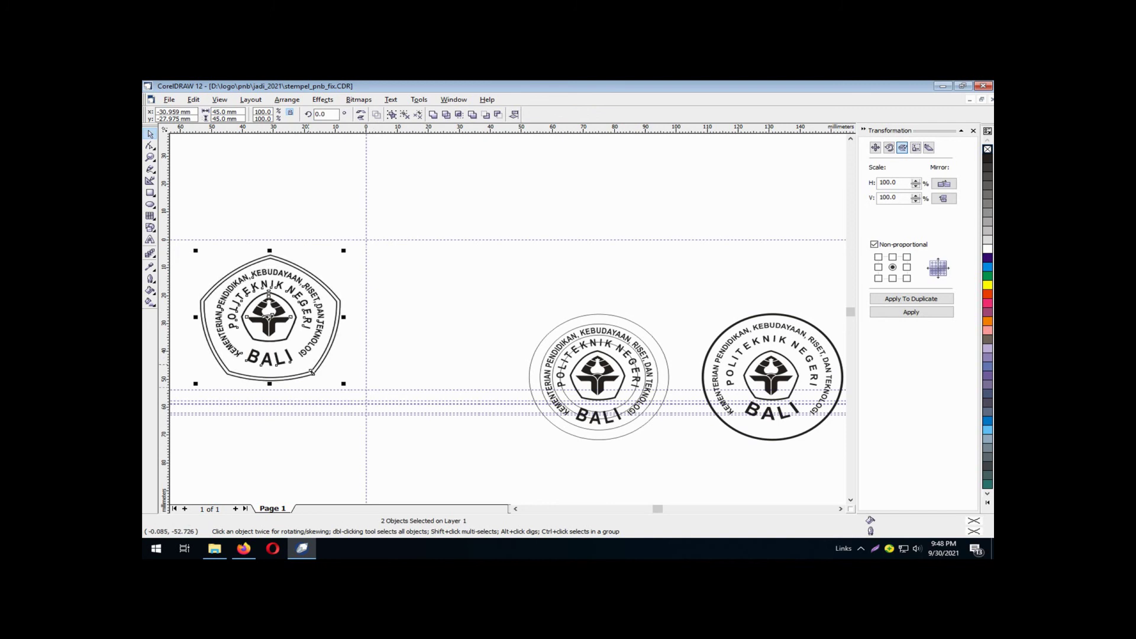
drag(268, 316, 471, 235)
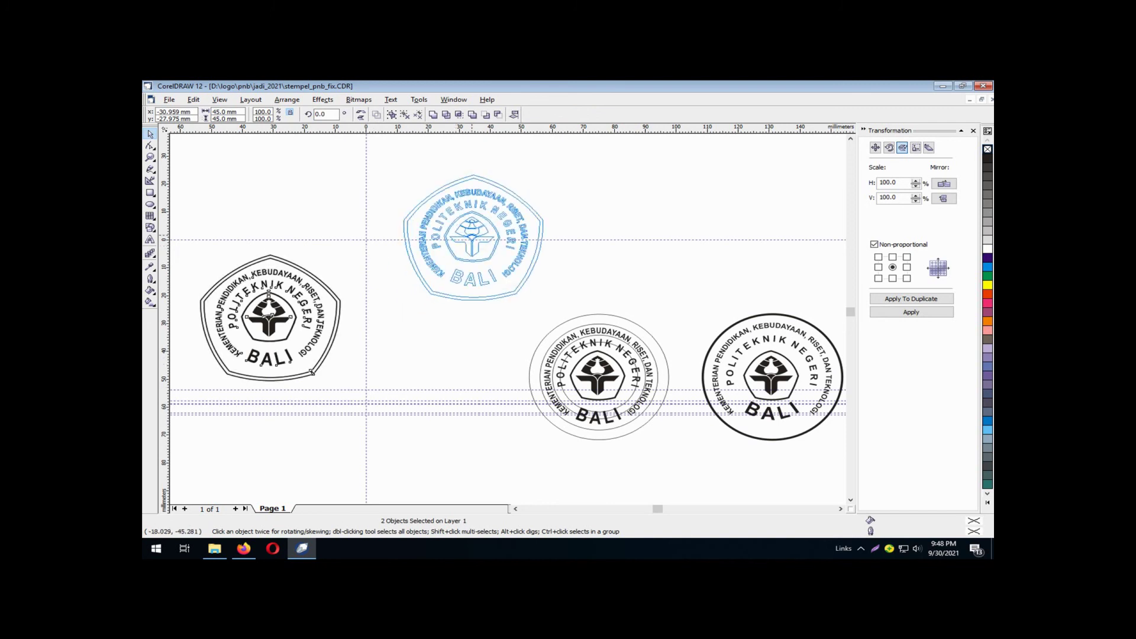
drag(515, 291, 515, 292)
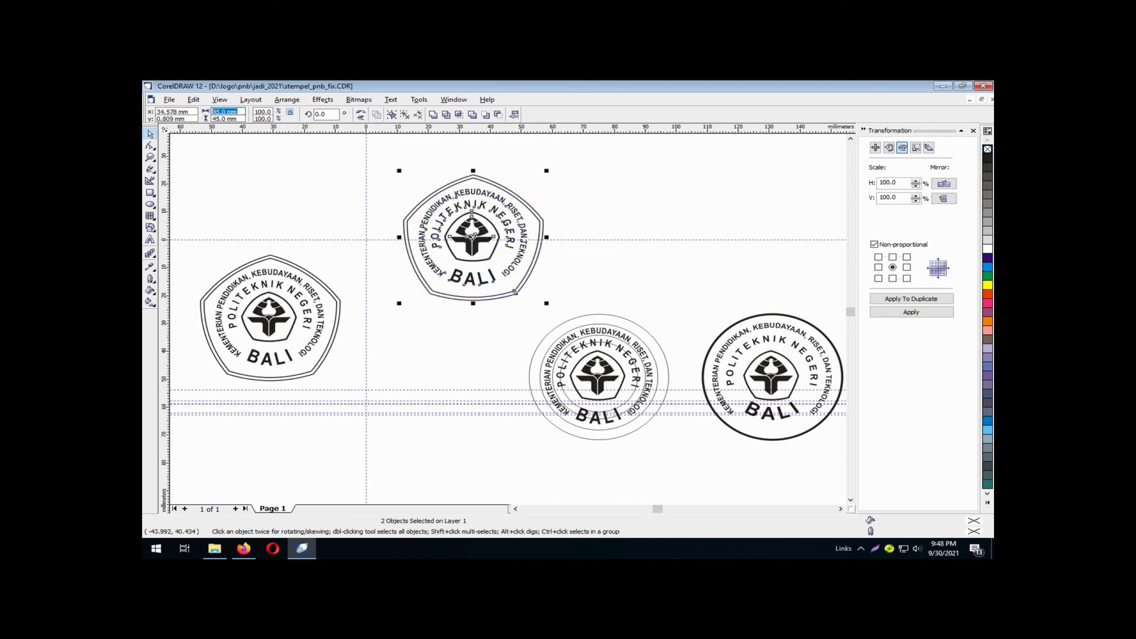
Resize the copied pentagon stamp to 40 mm wide and 40 mm high
text(40)
key(Tab)
text(4)
key(Return)
key(Escape)
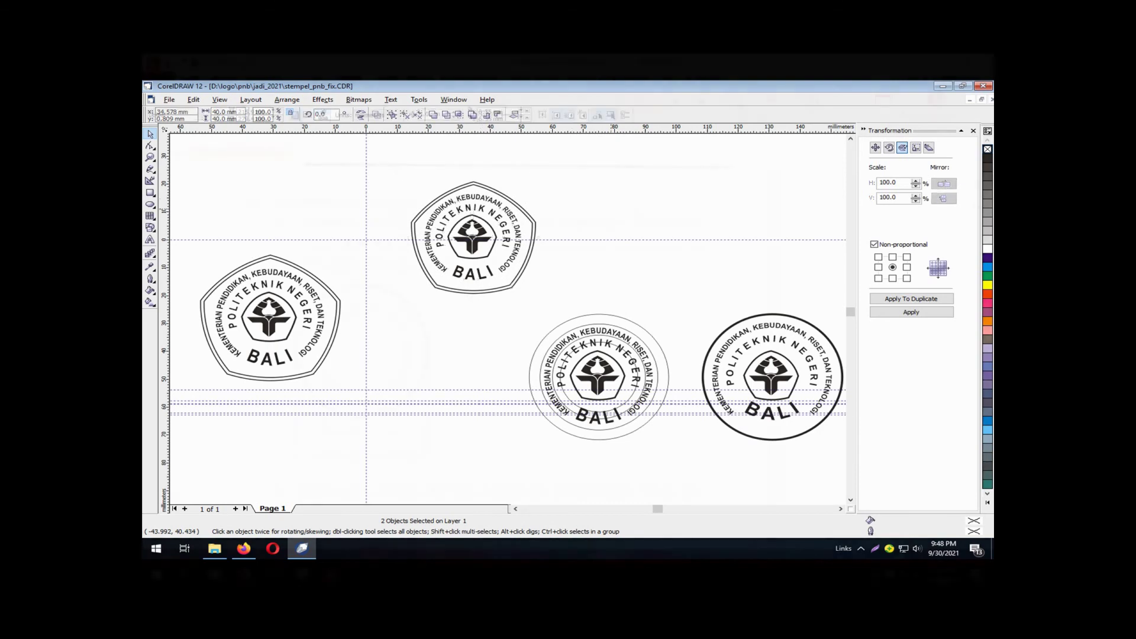